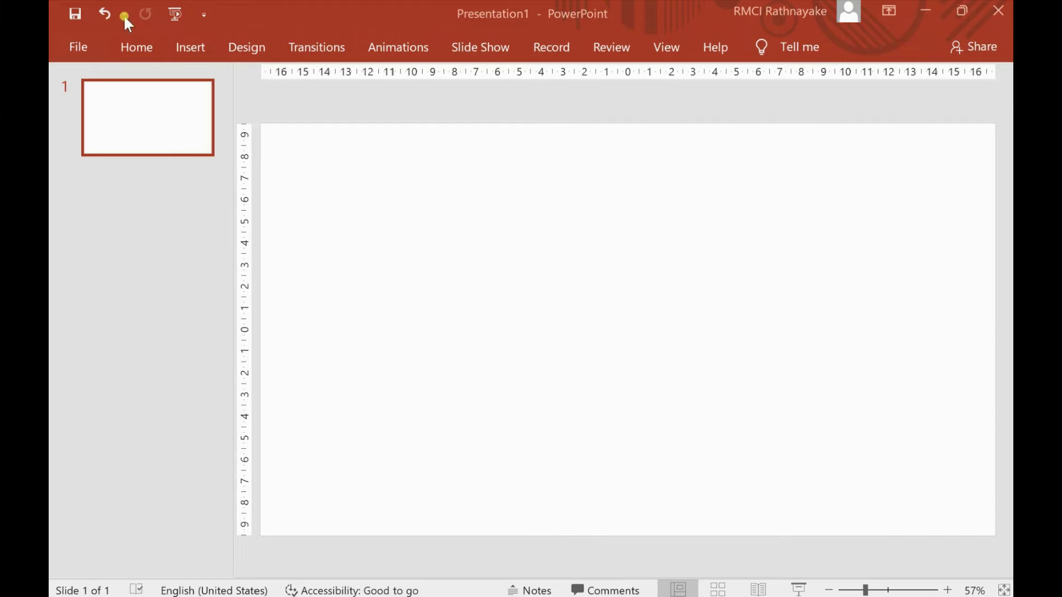
# Open Online Pictures and search Bing for 'tech' images
pyautogui.click(192, 46)
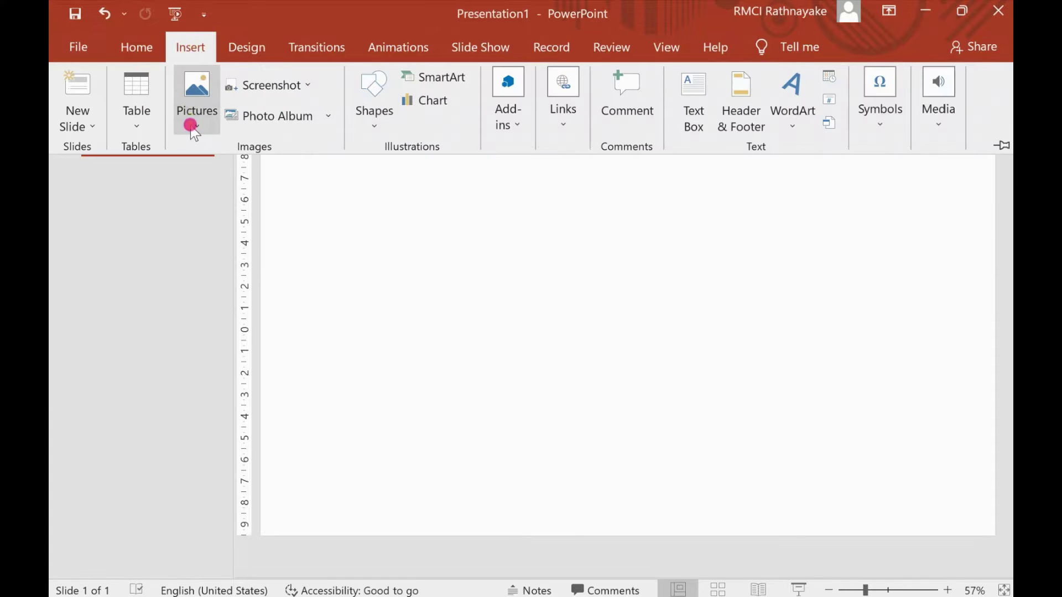
pyautogui.click(194, 119)
pyautogui.click(215, 203)
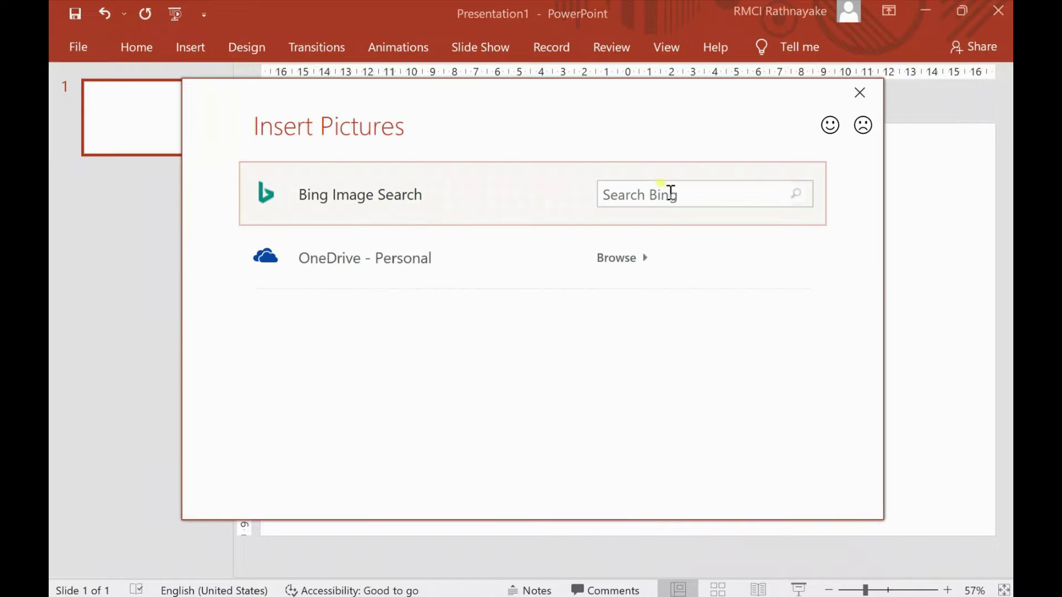
pyautogui.click(670, 193)
pyautogui.write('w')
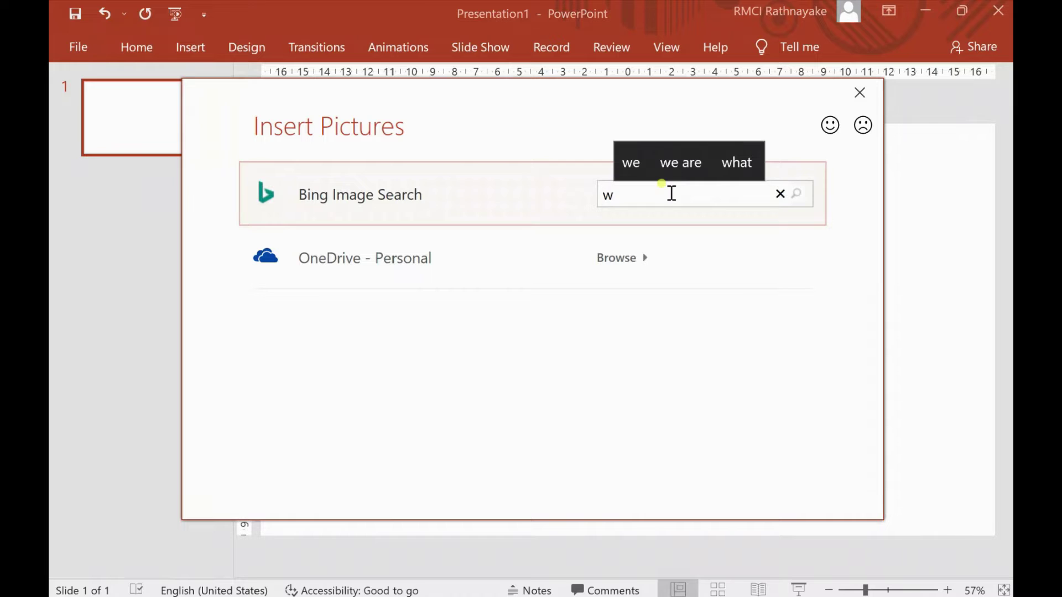
pyautogui.press('BackSpace')
pyautogui.write('tech')
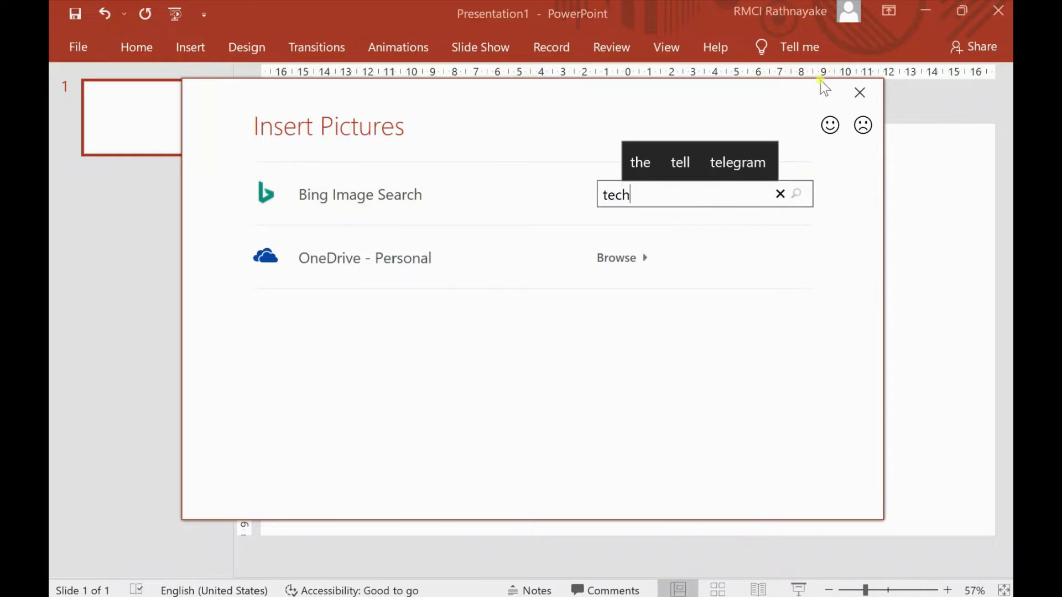
pyautogui.click(674, 162)
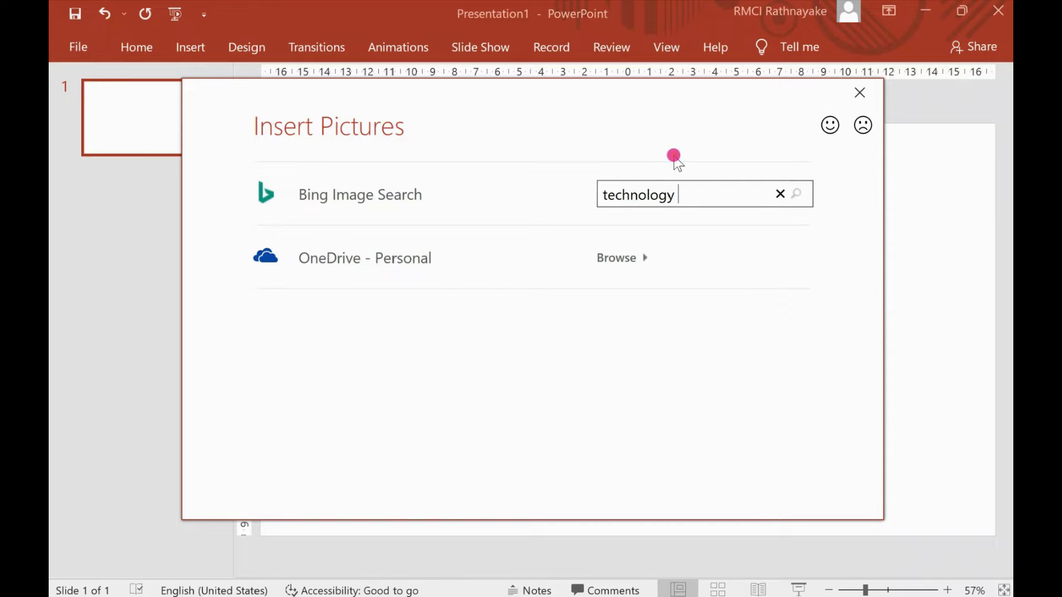
pyautogui.click(797, 193)
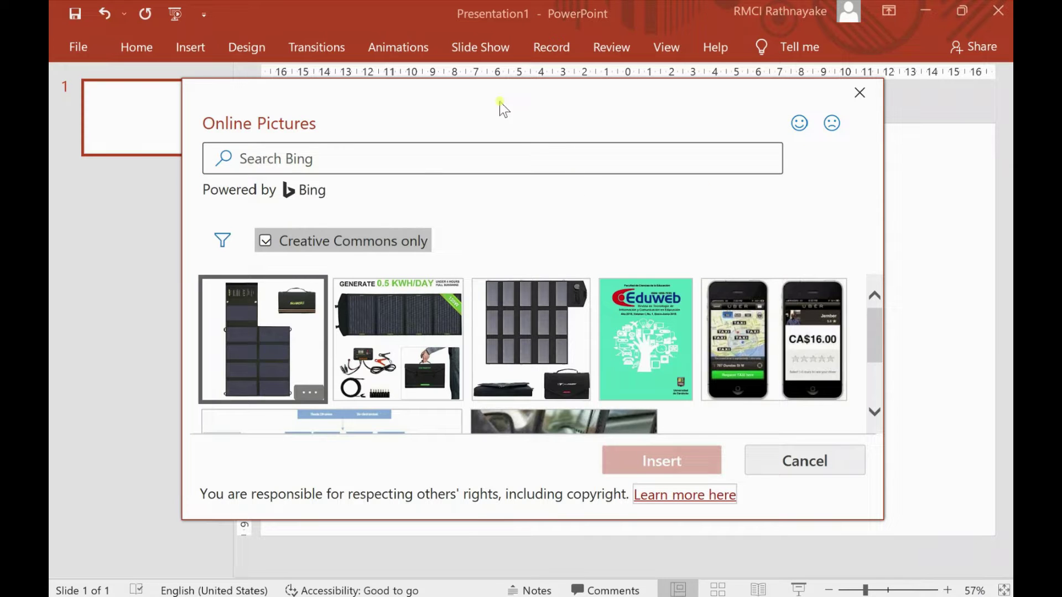
# Search 'tech' again and insert the photo of a man wearing a VR headset
pyautogui.click(315, 156)
pyautogui.write('tech')
pyautogui.press('Return')
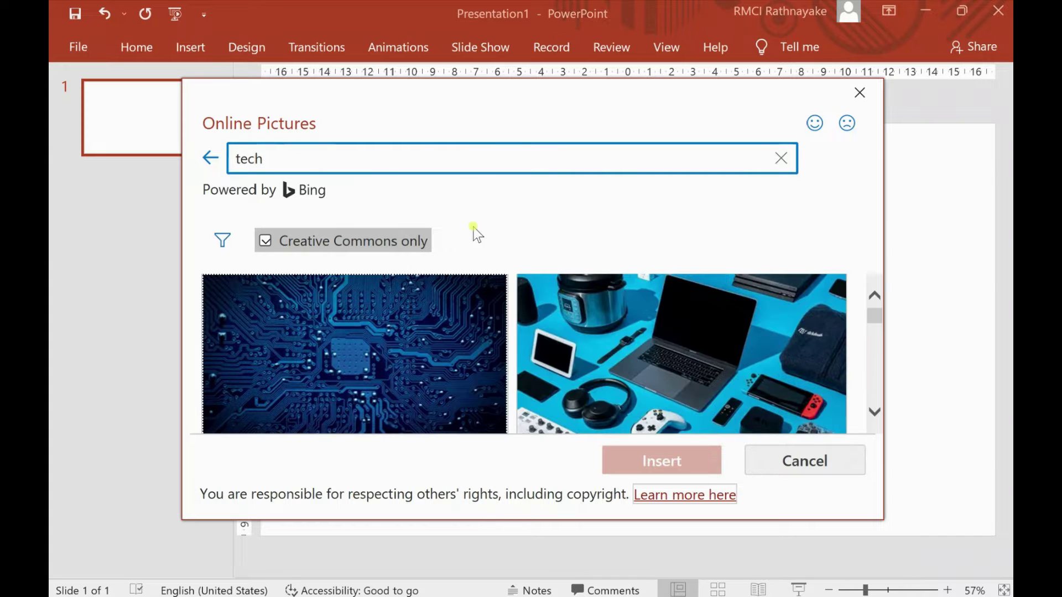
pyautogui.scroll(-3, 405, 364)
pyautogui.scroll(-2, 405, 364)
pyautogui.scroll(-2, 405, 364)
pyautogui.scroll(-2, 405, 364)
pyautogui.scroll(-2, 405, 364)
pyautogui.scroll(-1, 405, 364)
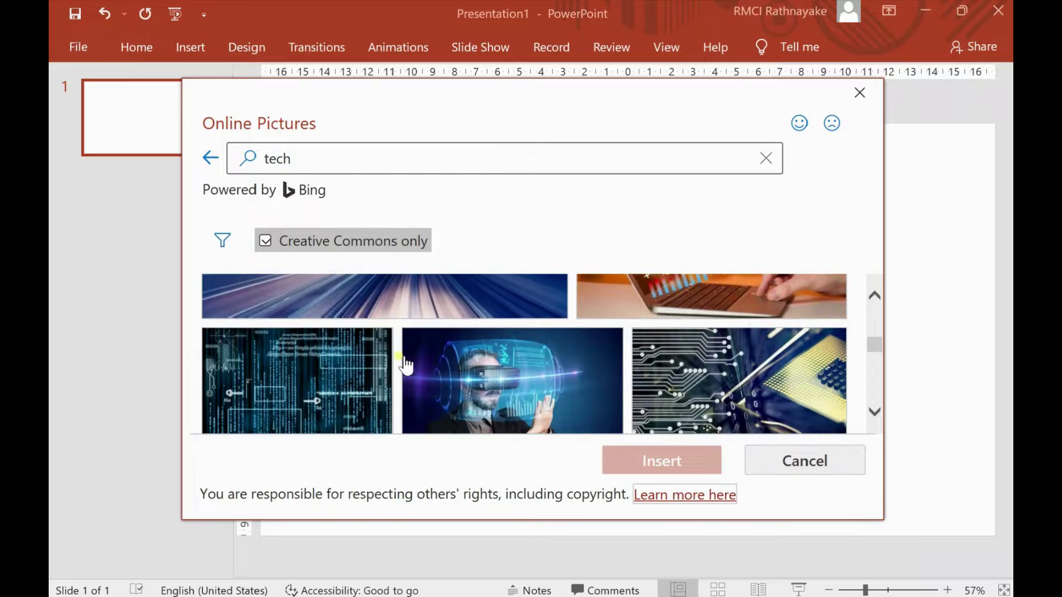
pyautogui.scroll(-2, 405, 364)
pyautogui.click(405, 364)
pyautogui.press('Return')
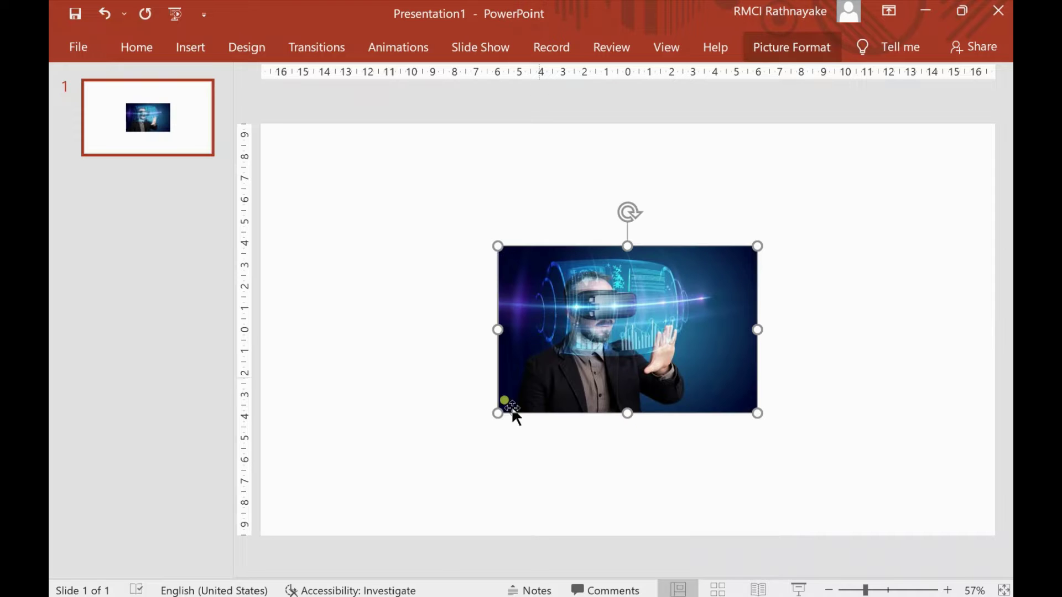
# Move the VR photo into the top-left corner and resize it to about half the slide width
pyautogui.moveTo(498, 413); pyautogui.dragTo(382, 485)
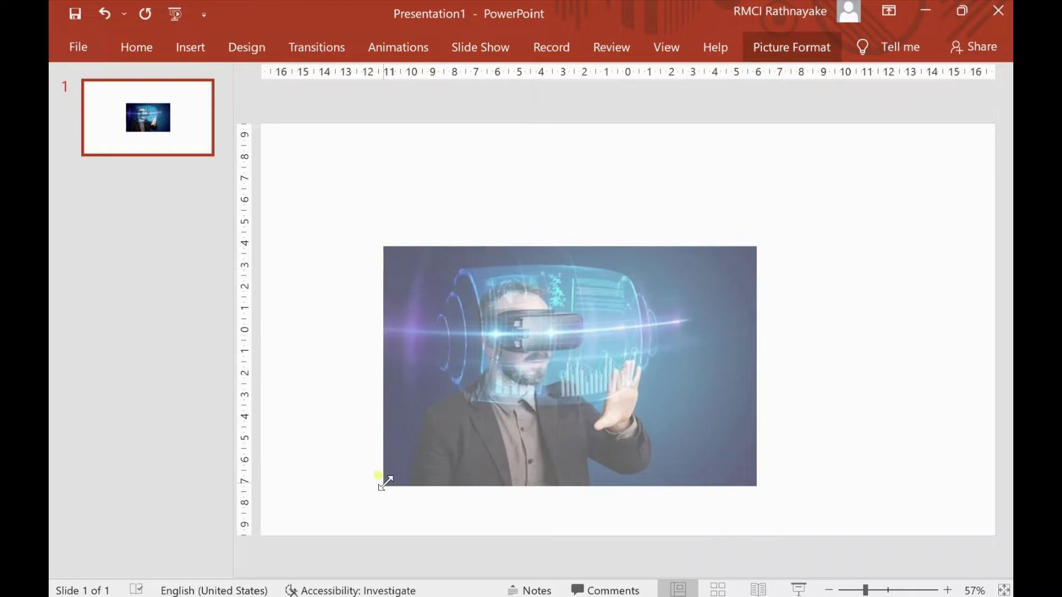
pyautogui.moveTo(532, 363)
pyautogui.mouseDown()
pyautogui.moveTo(463, 306)
pyautogui.moveTo(434, 266)
pyautogui.moveTo(426, 228)
pyautogui.moveTo(415, 227)
pyautogui.mouseUp()
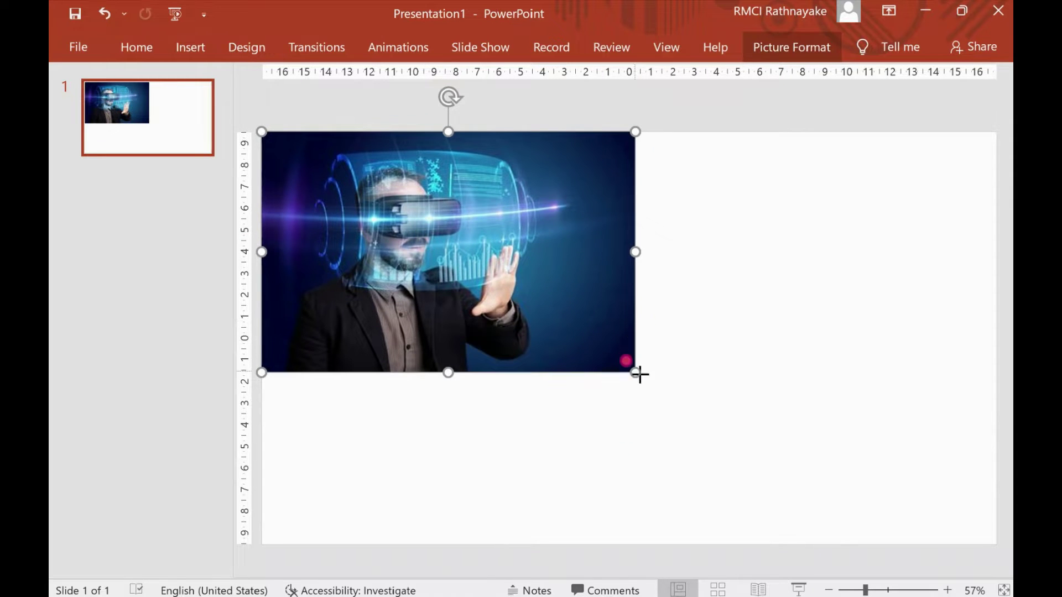
pyautogui.moveTo(636, 372); pyautogui.dragTo(849, 439)
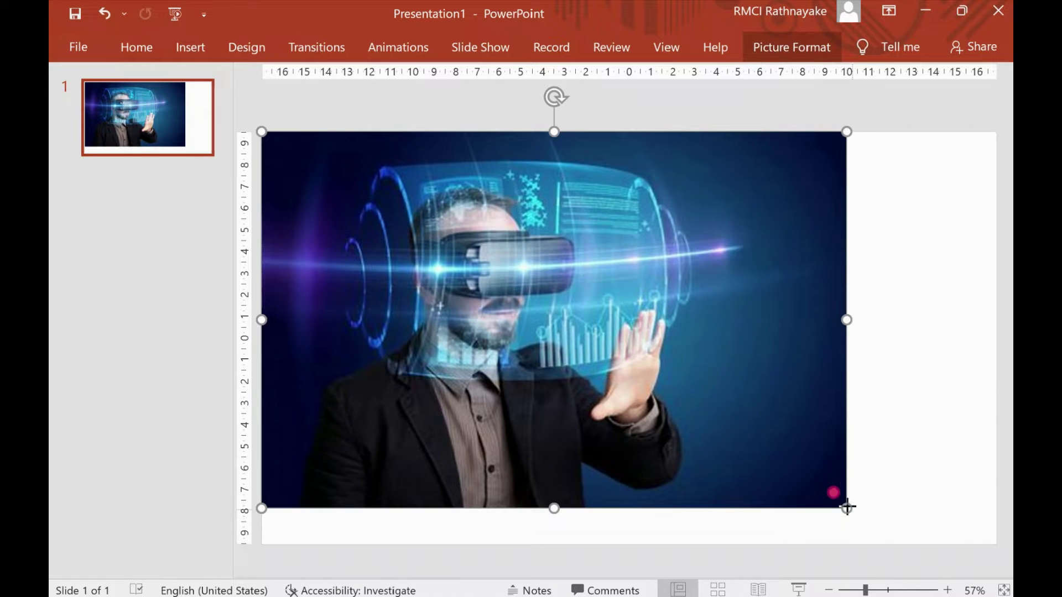
pyautogui.moveTo(846, 507); pyautogui.dragTo(679, 398)
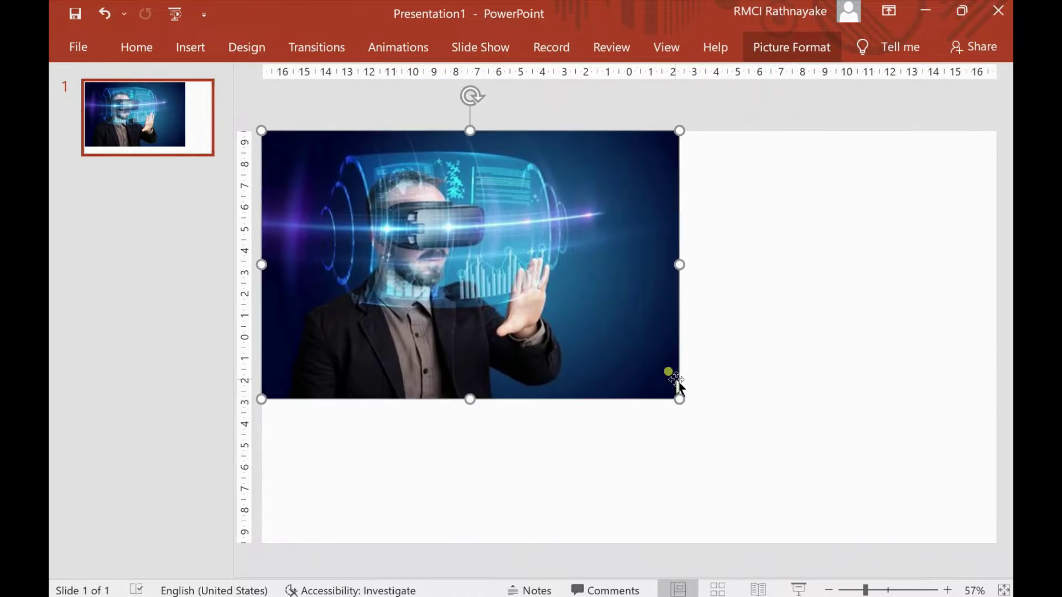
pyautogui.click(148, 49)
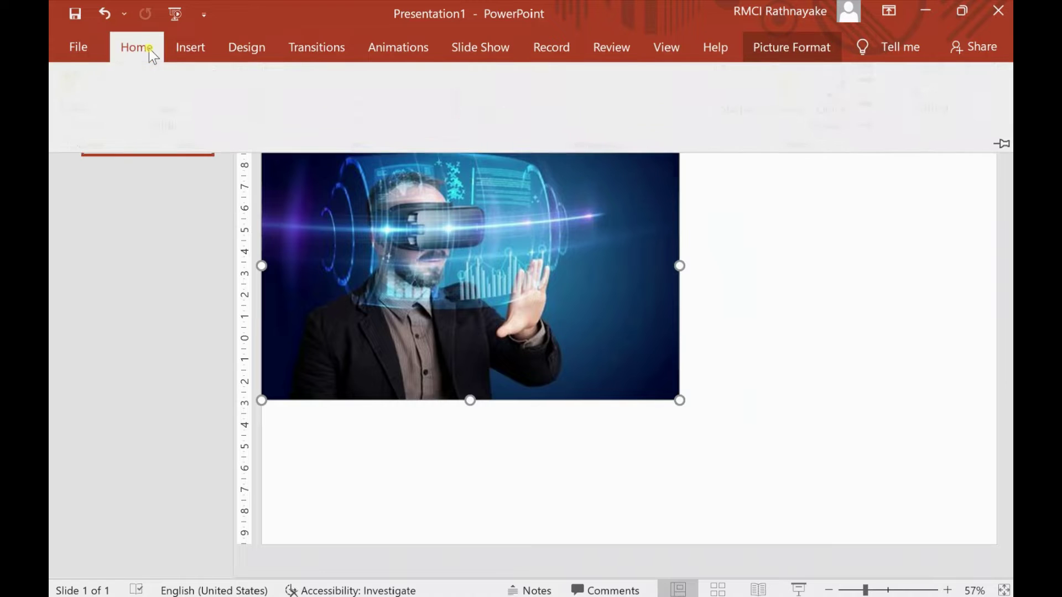
# Insert the blue circuit-board image from an online 'tech' picture search
pyautogui.click(186, 46)
pyautogui.click(208, 125)
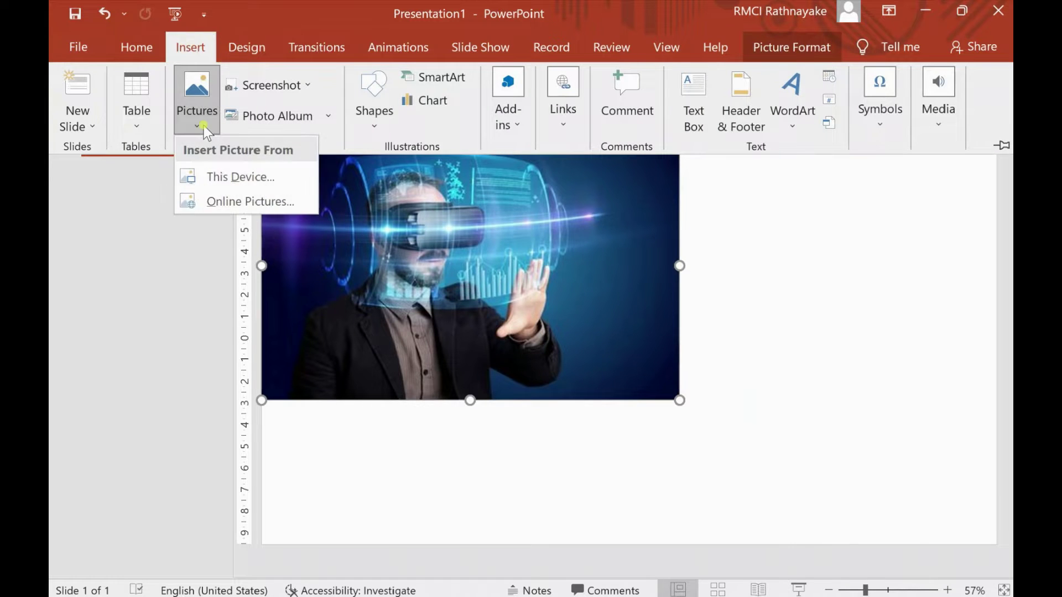
pyautogui.click(226, 200)
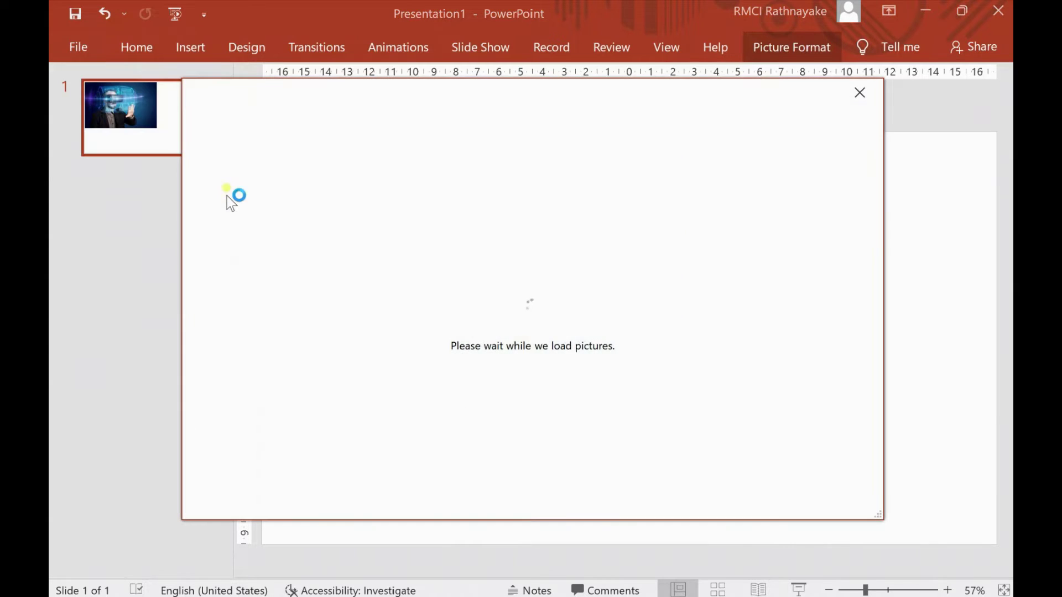
pyautogui.click(640, 192)
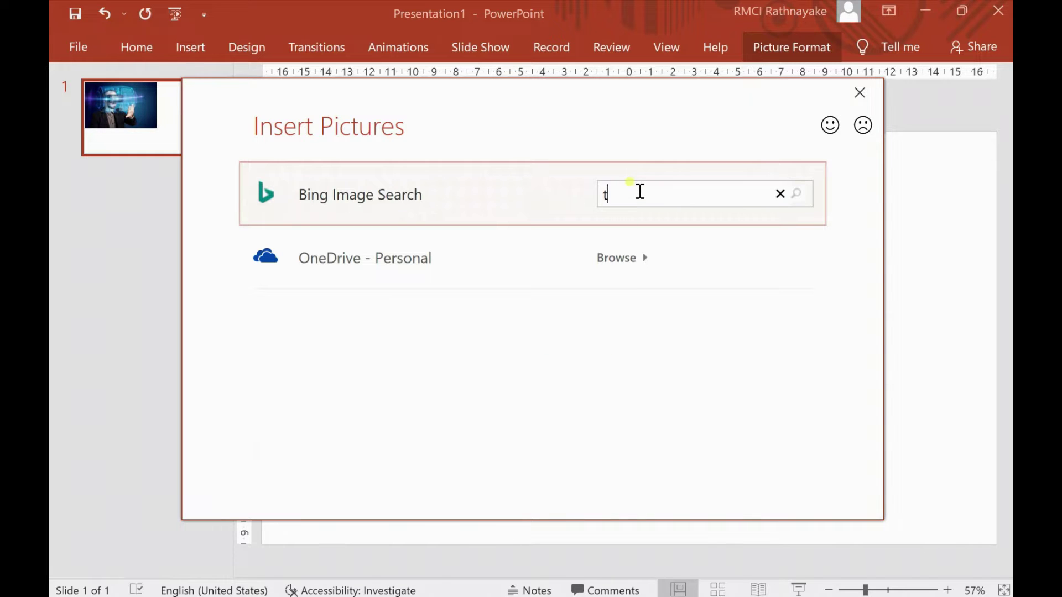
pyautogui.write('ech')
pyautogui.press('Return')
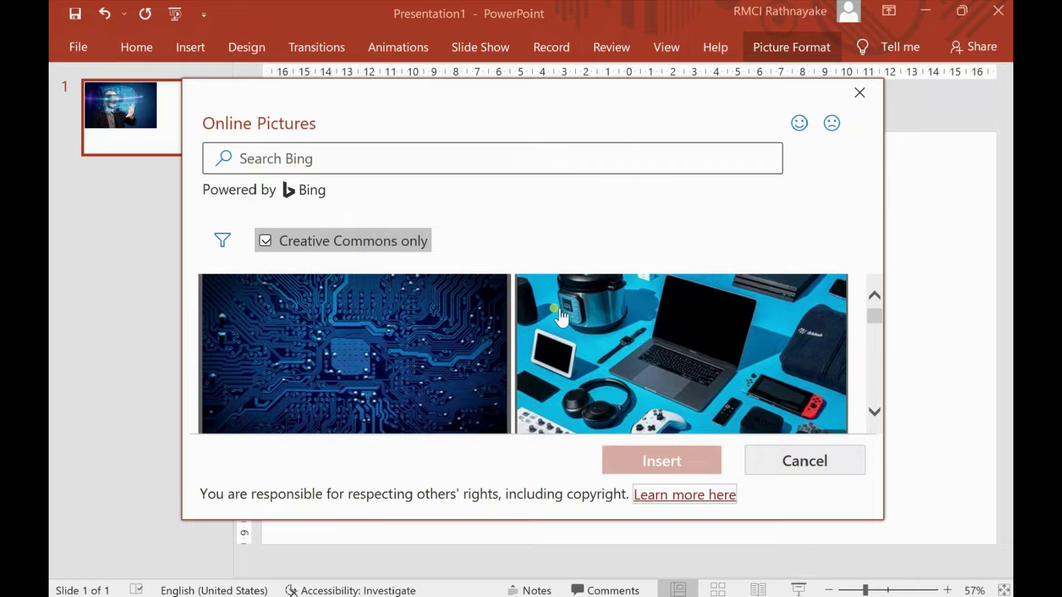
pyautogui.click(445, 338)
pyautogui.click(665, 467)
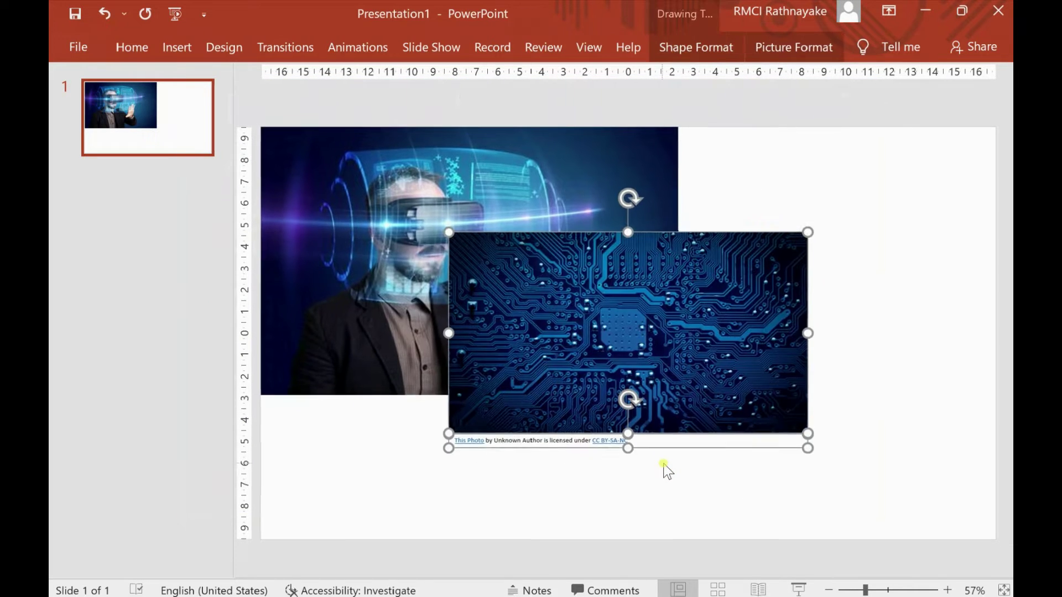
# Resize the circuit board photo and nudge it slightly right
pyautogui.moveTo(627, 432); pyautogui.dragTo(628, 450)
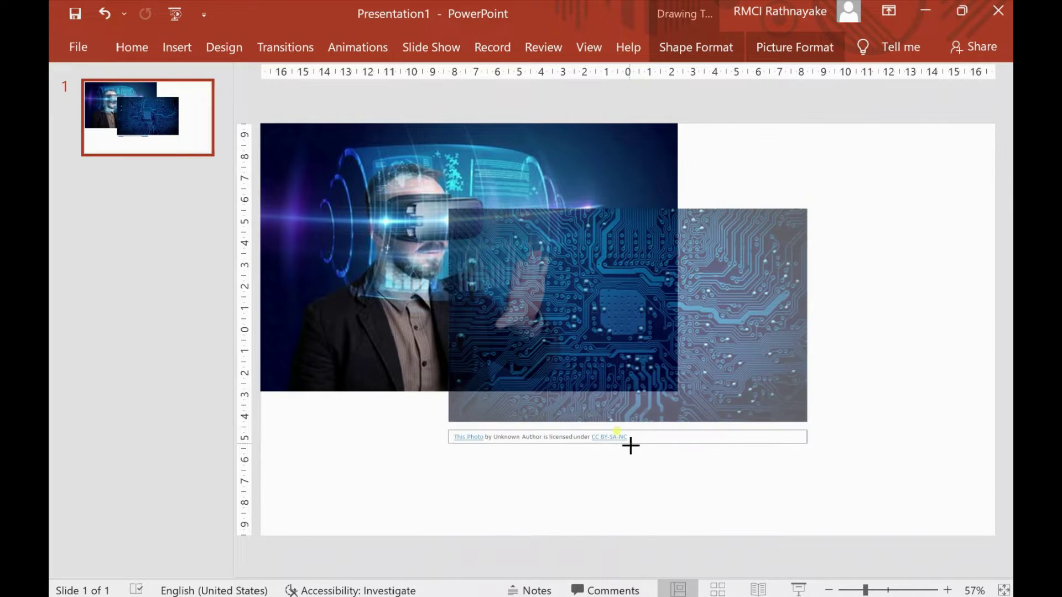
pyautogui.moveTo(632, 431); pyautogui.dragTo(630, 431)
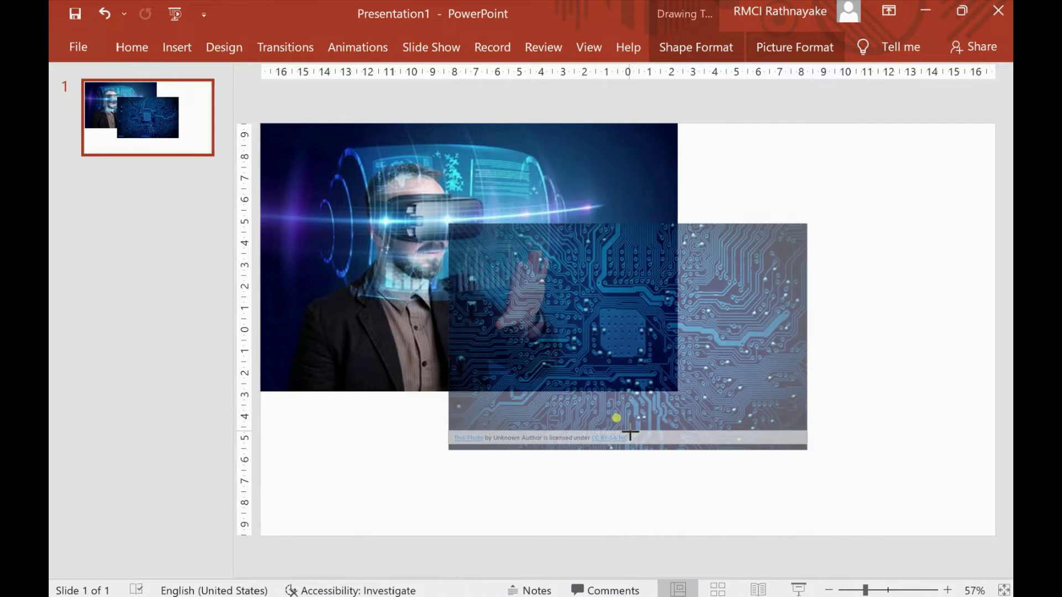
pyautogui.moveTo(630, 431); pyautogui.dragTo(627, 430)
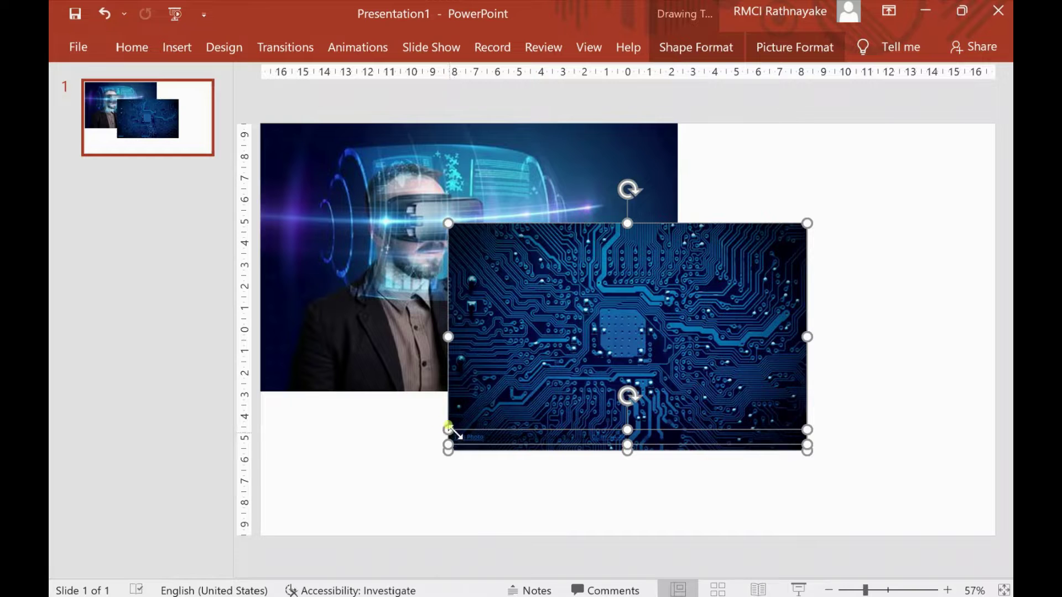
pyautogui.moveTo(449, 431); pyautogui.dragTo(464, 432)
pyautogui.click(548, 435)
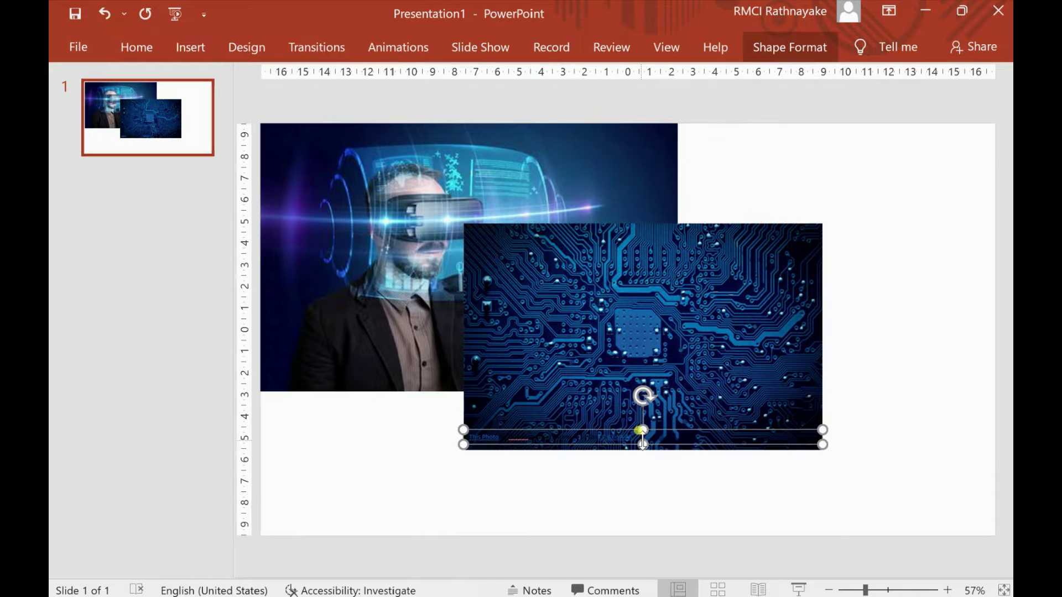
# Move the circuit photo flush top-right and stretch it to match the VR photo's height
pyautogui.click(604, 369)
pyautogui.moveTo(605, 369); pyautogui.dragTo(778, 278)
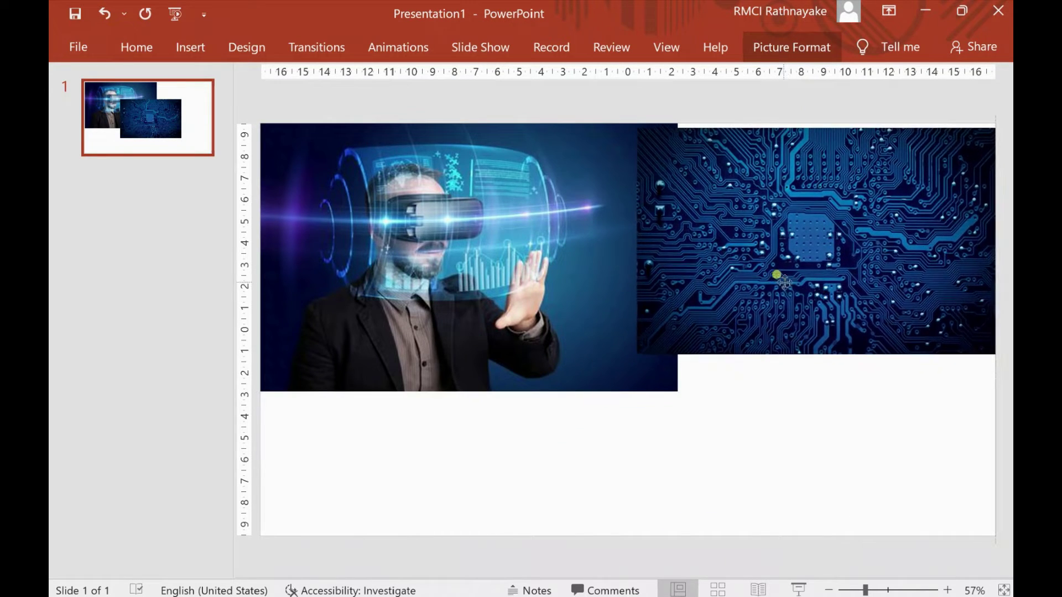
pyautogui.moveTo(782, 285); pyautogui.dragTo(787, 282)
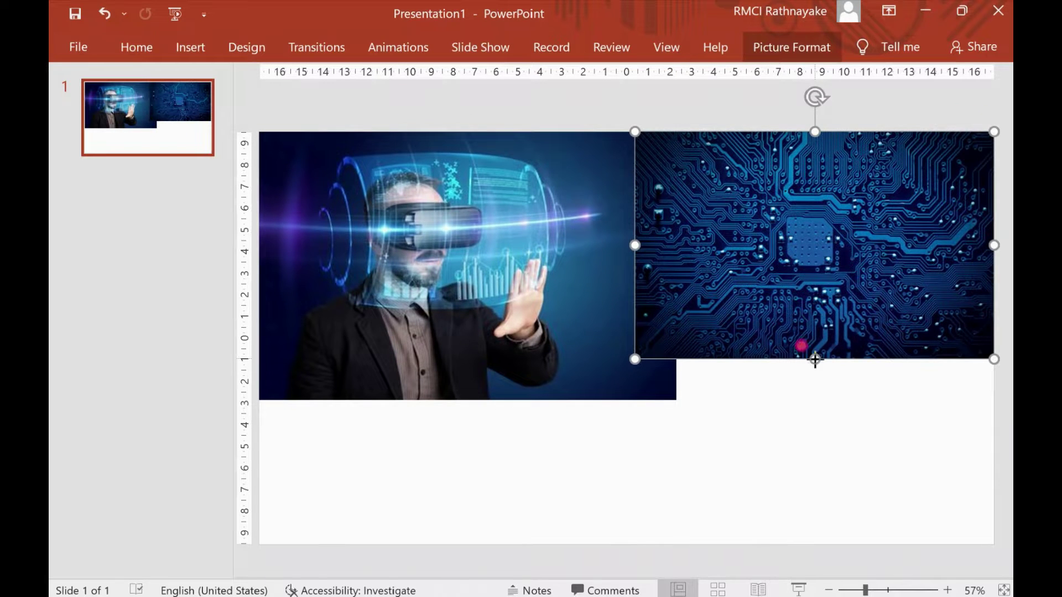
pyautogui.moveTo(815, 359); pyautogui.dragTo(814, 400)
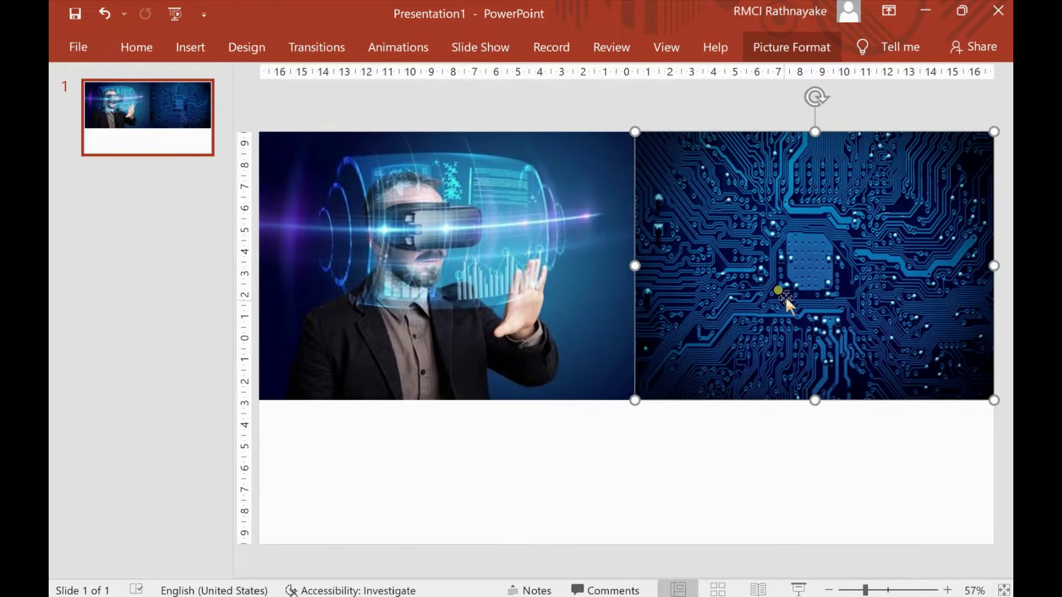
pyautogui.rightClick(785, 298)
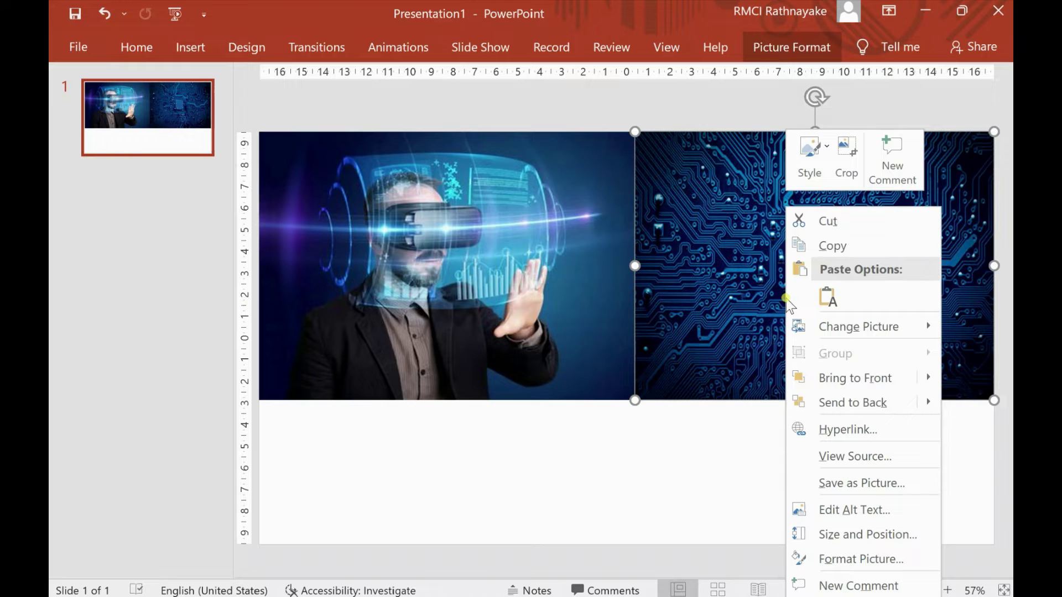
pyautogui.click(701, 492)
pyautogui.click(701, 492)
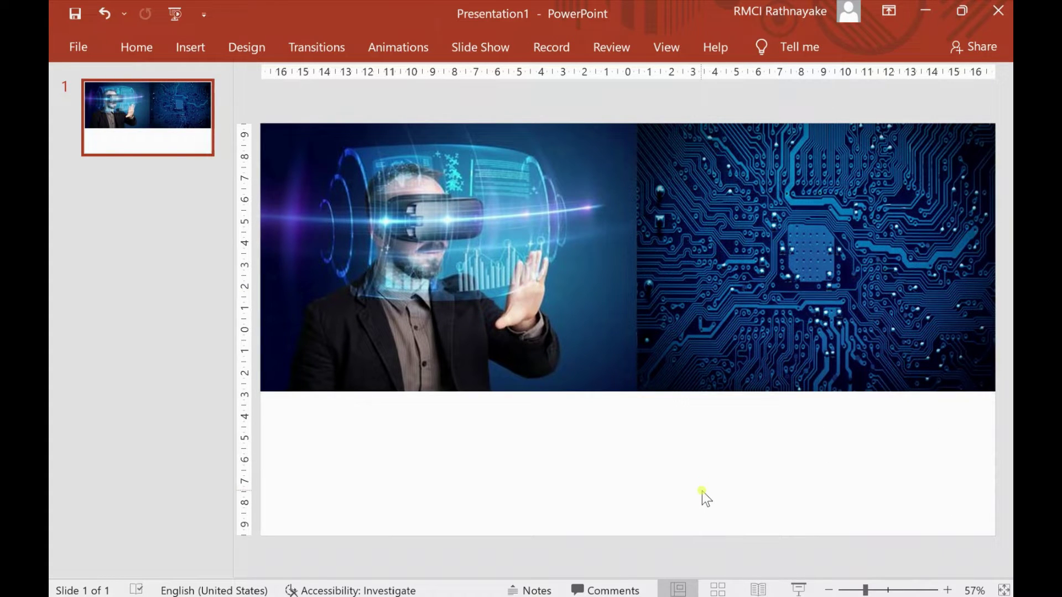
# Run another online picture search for 'tech'
pyautogui.click(138, 45)
pyautogui.click(191, 47)
pyautogui.click(204, 118)
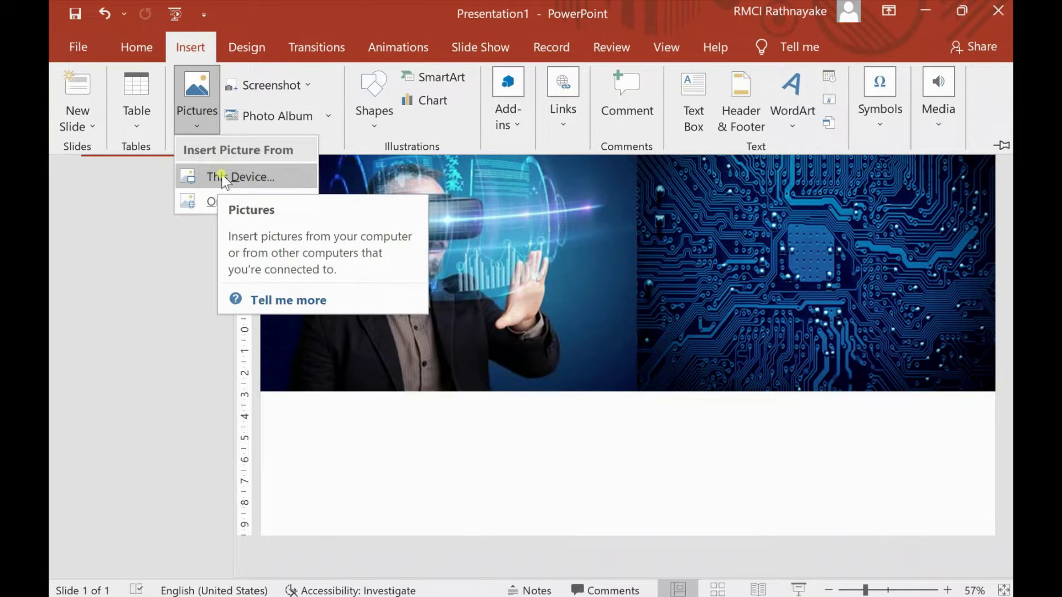
pyautogui.click(187, 204)
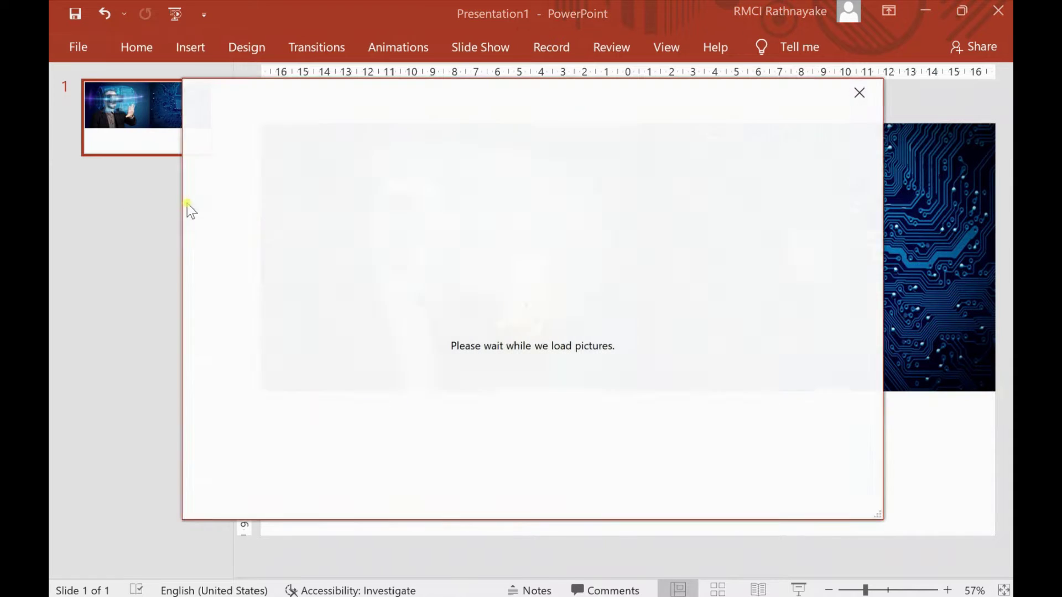
pyautogui.click(630, 192)
pyautogui.write('ech')
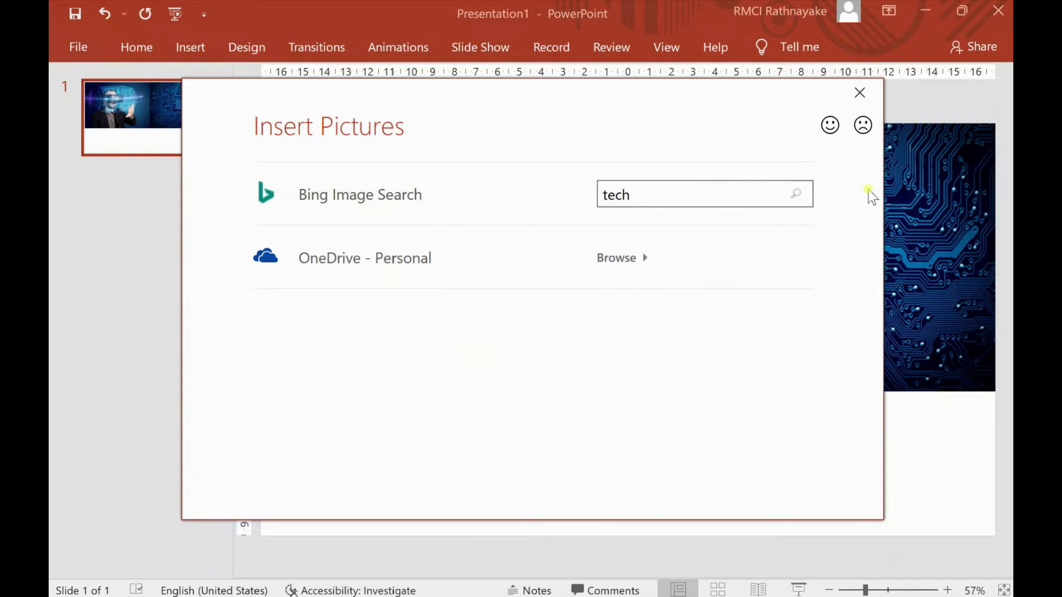
pyautogui.press('Return')
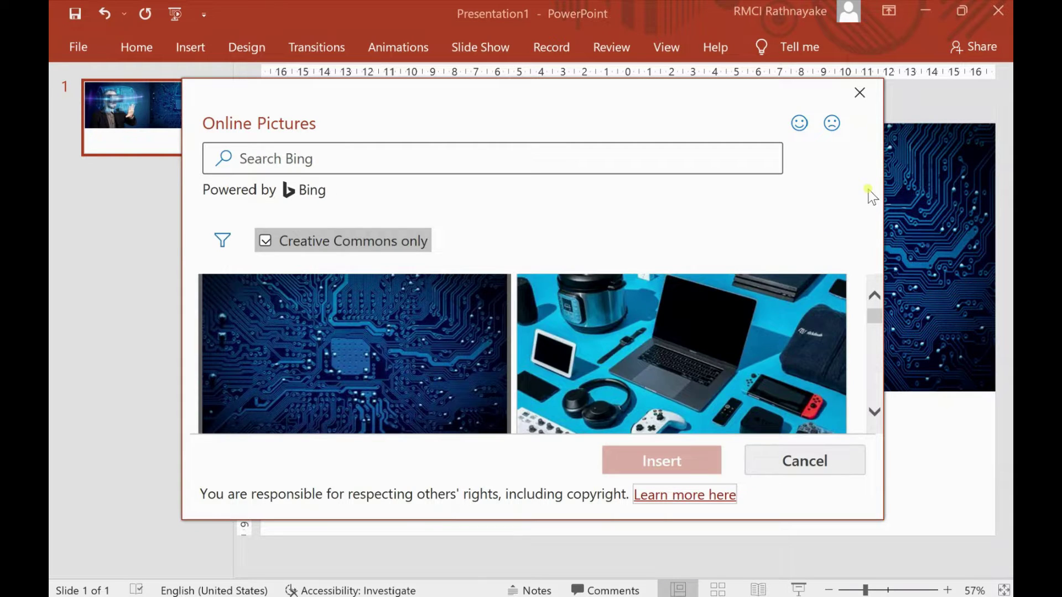
# Insert the glowing digital-globe image from the search results
pyautogui.scroll(-2, 870, 193)
pyautogui.scroll(-2, 870, 193)
pyautogui.scroll(-2, 870, 194)
pyautogui.scroll(-2, 869, 193)
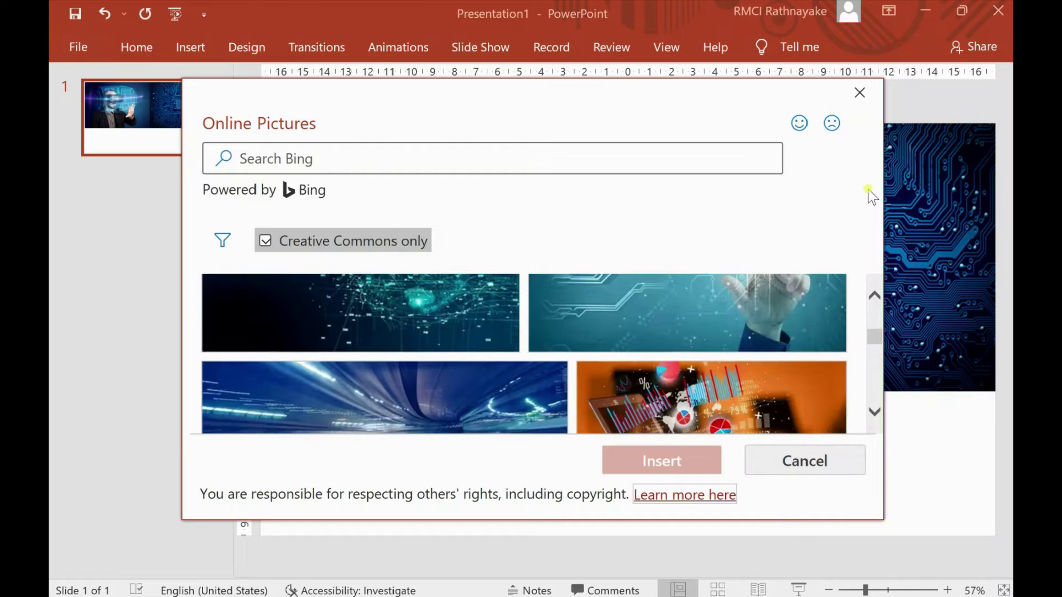
pyautogui.scroll(-2, 869, 193)
pyautogui.scroll(3, 870, 194)
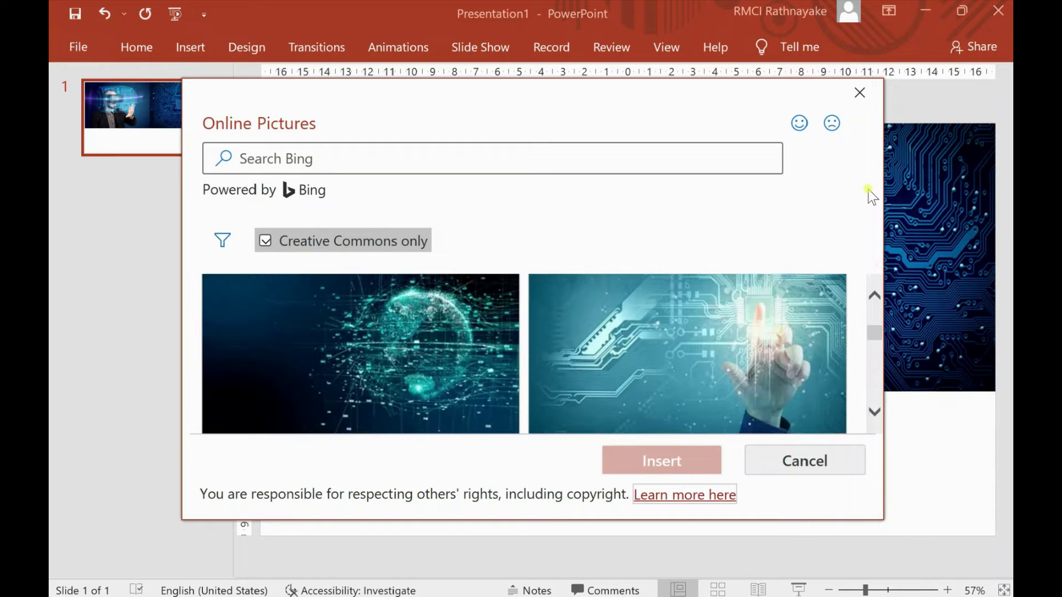
pyautogui.press('space')
pyautogui.press('Return')
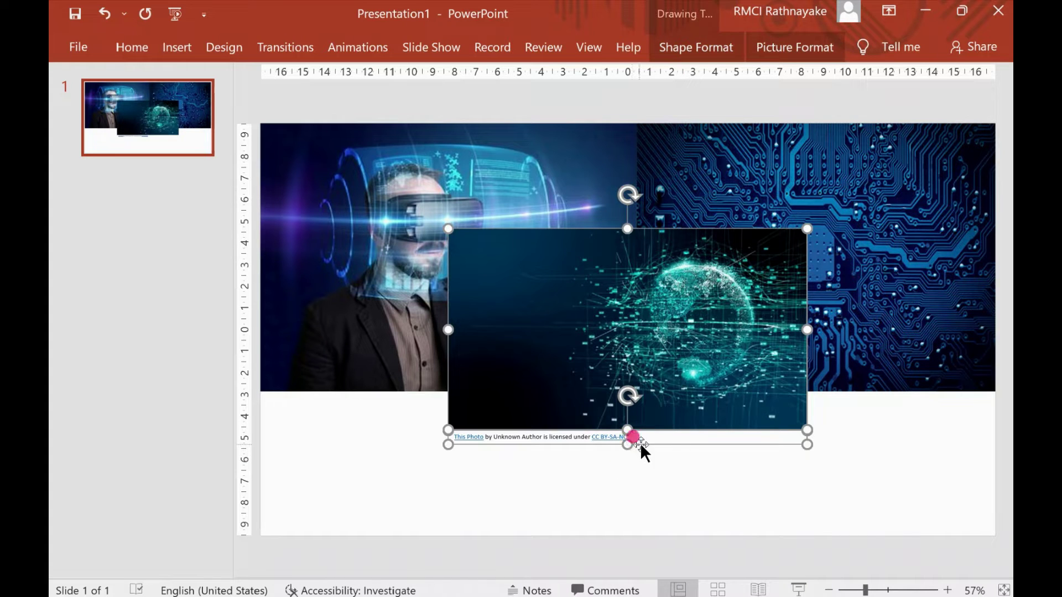
# Delete the globe photo's credit caption
pyautogui.click(549, 485)
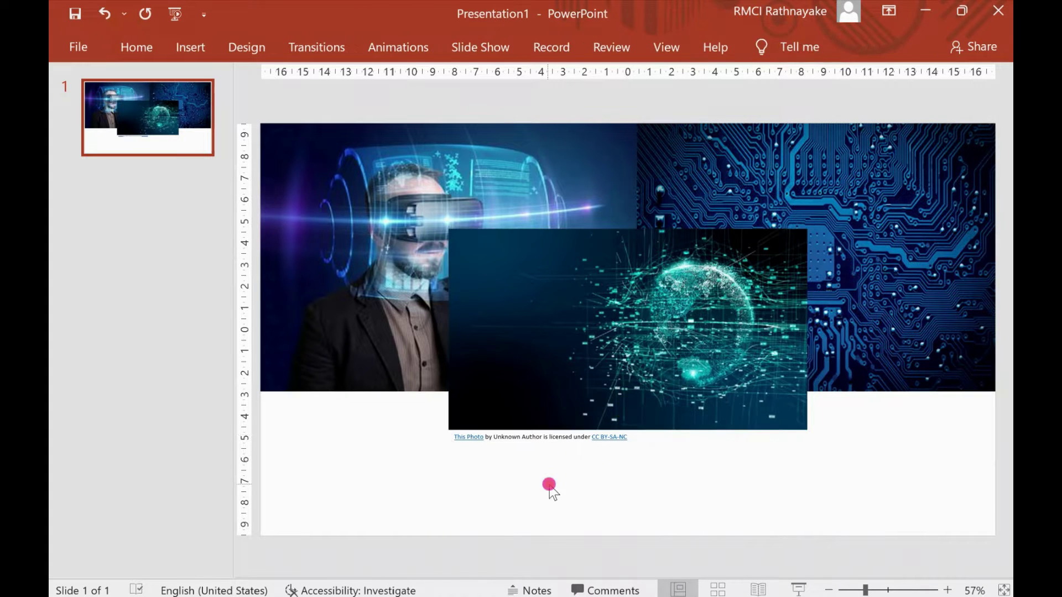
pyautogui.click(525, 437)
pyautogui.click(626, 430)
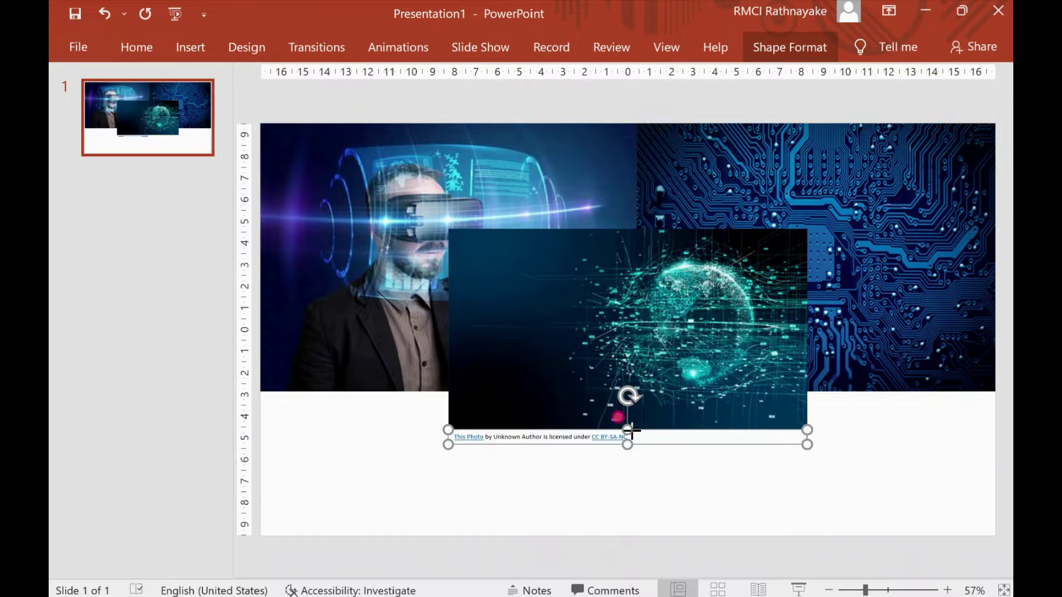
pyautogui.press('Delete')
# Place the globe picture at the lower-left and stretch it to the full slide width
pyautogui.moveTo(575, 320); pyautogui.dragTo(398, 438)
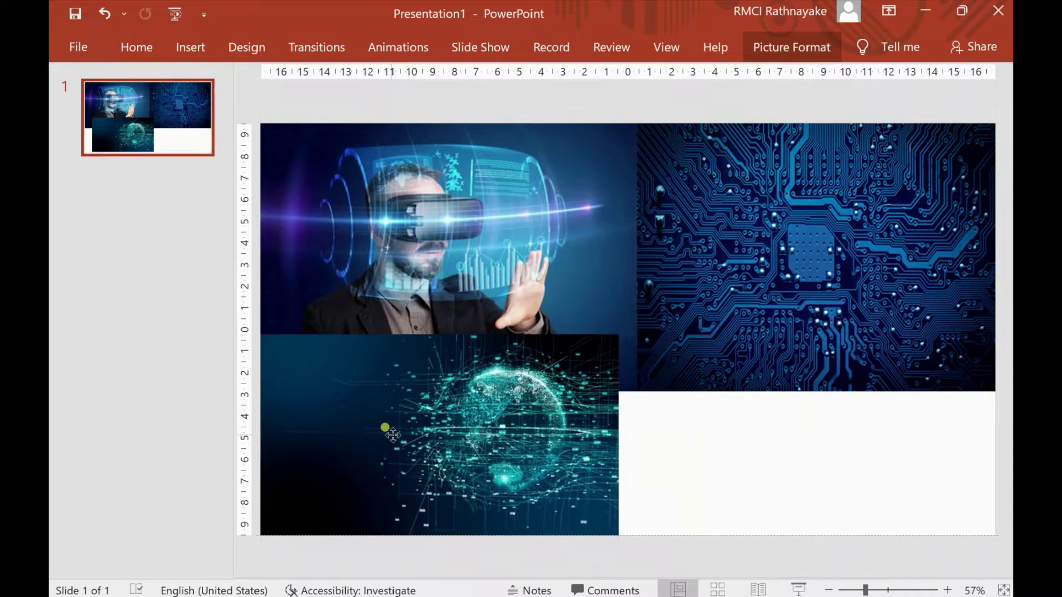
pyautogui.moveTo(398, 438); pyautogui.dragTo(390, 429)
pyautogui.moveTo(620, 435); pyautogui.dragTo(990, 434)
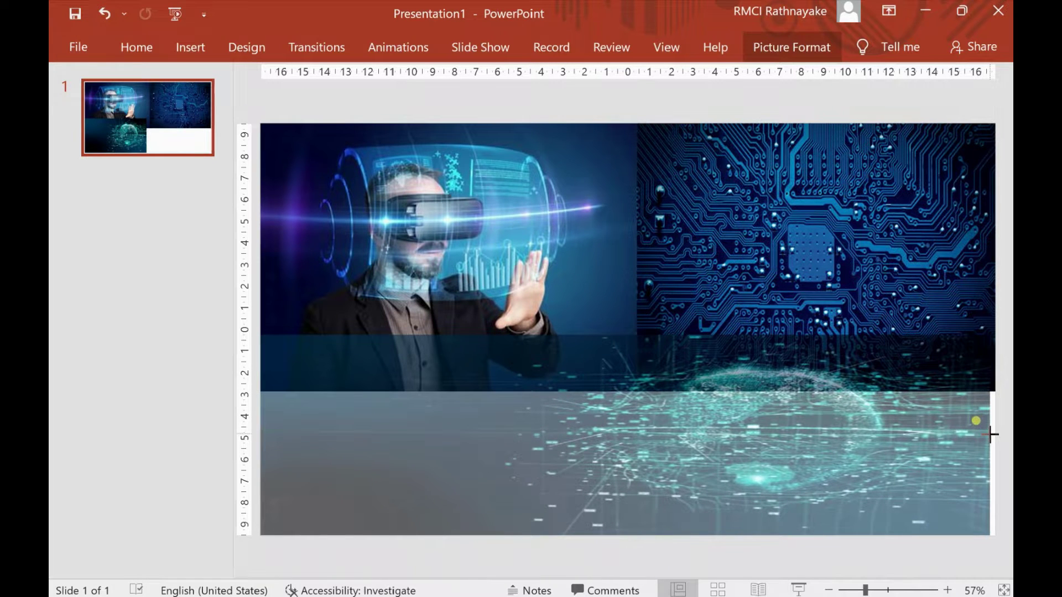
pyautogui.moveTo(991, 434); pyautogui.dragTo(995, 427)
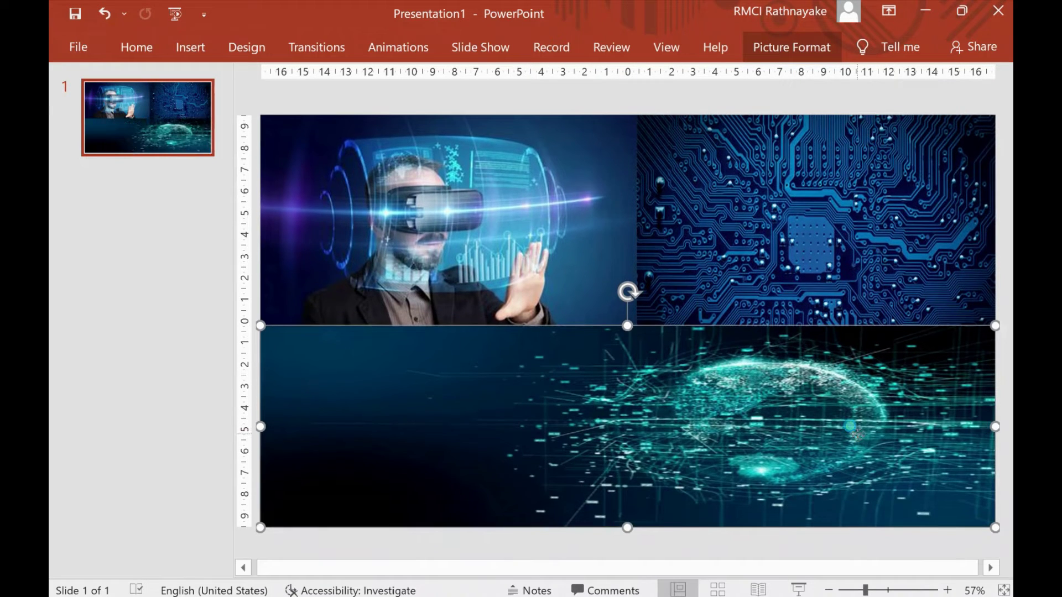
# Send the globe picture to the back, behind the other images
pyautogui.rightClick(857, 436)
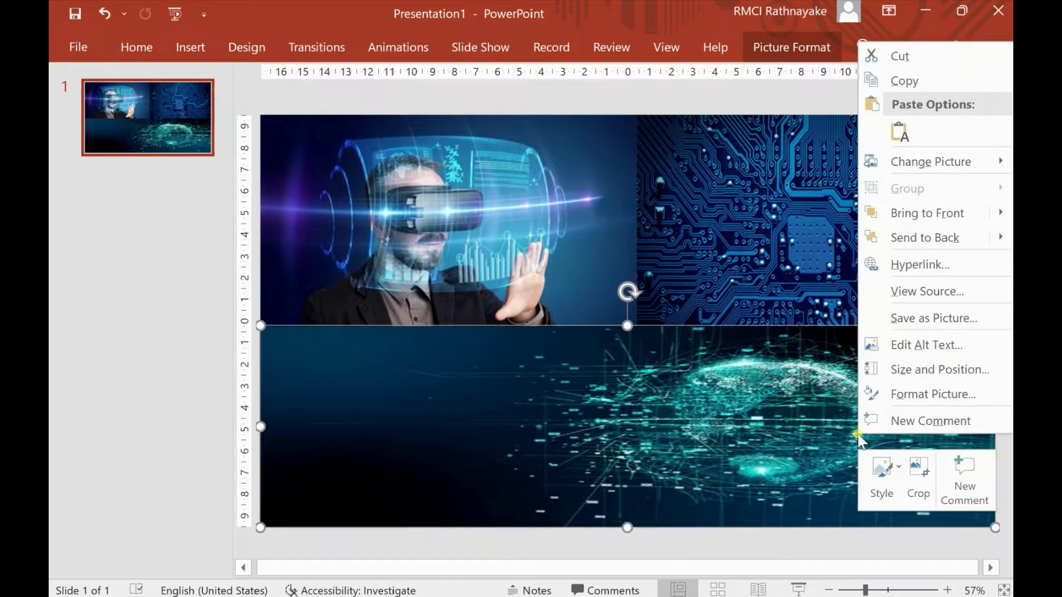
pyautogui.click(918, 239)
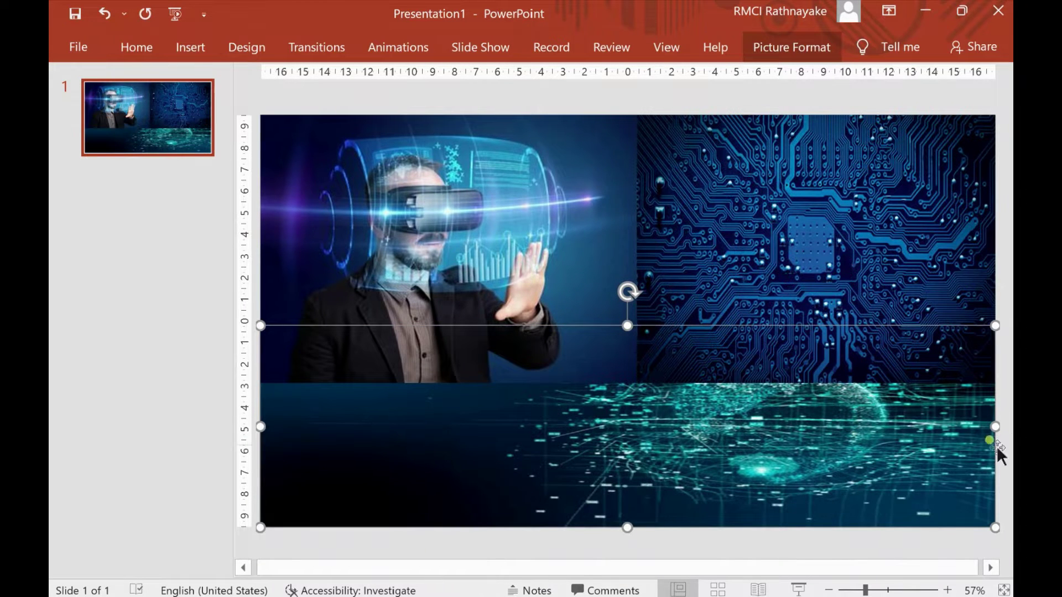
pyautogui.click(205, 308)
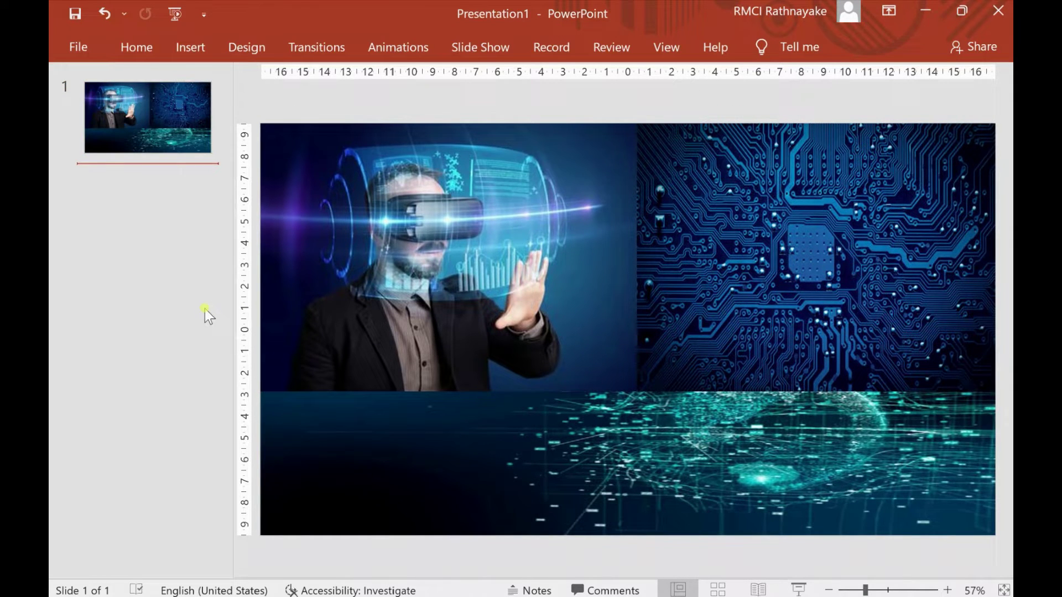
pyautogui.click(191, 51)
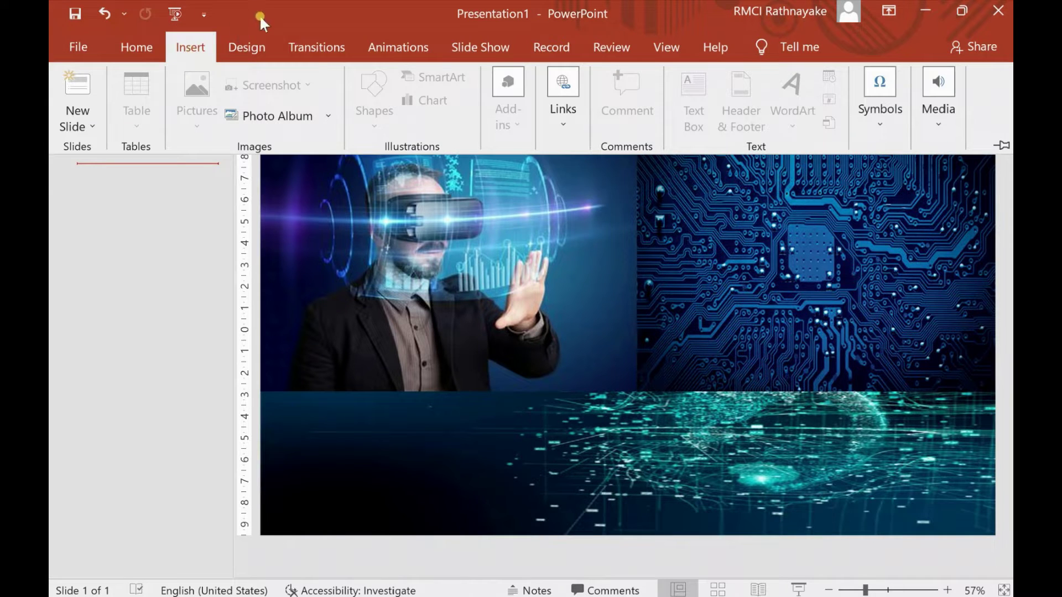
pyautogui.click(136, 49)
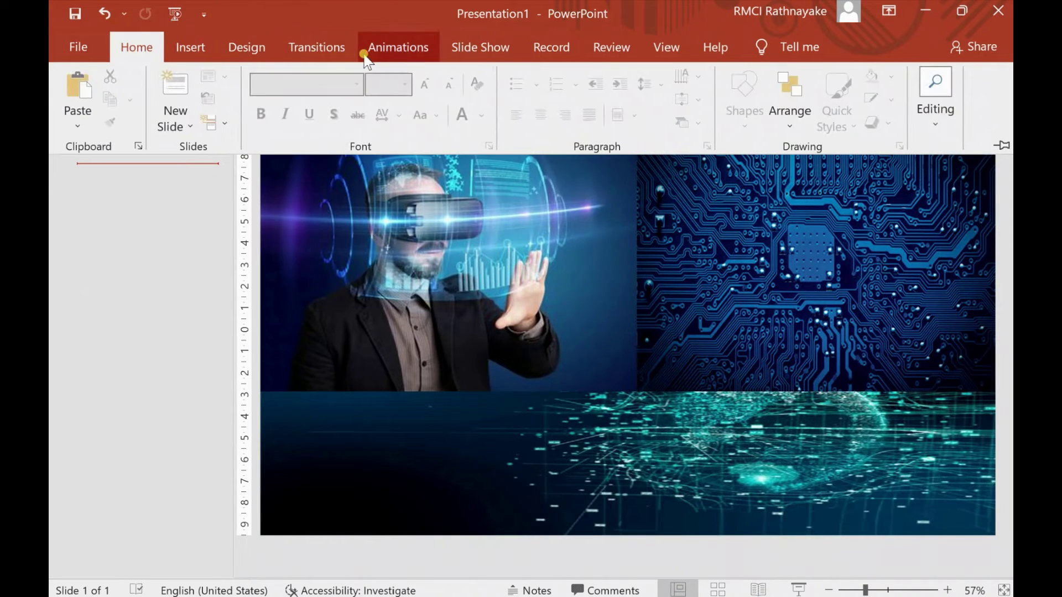
pyautogui.click(236, 48)
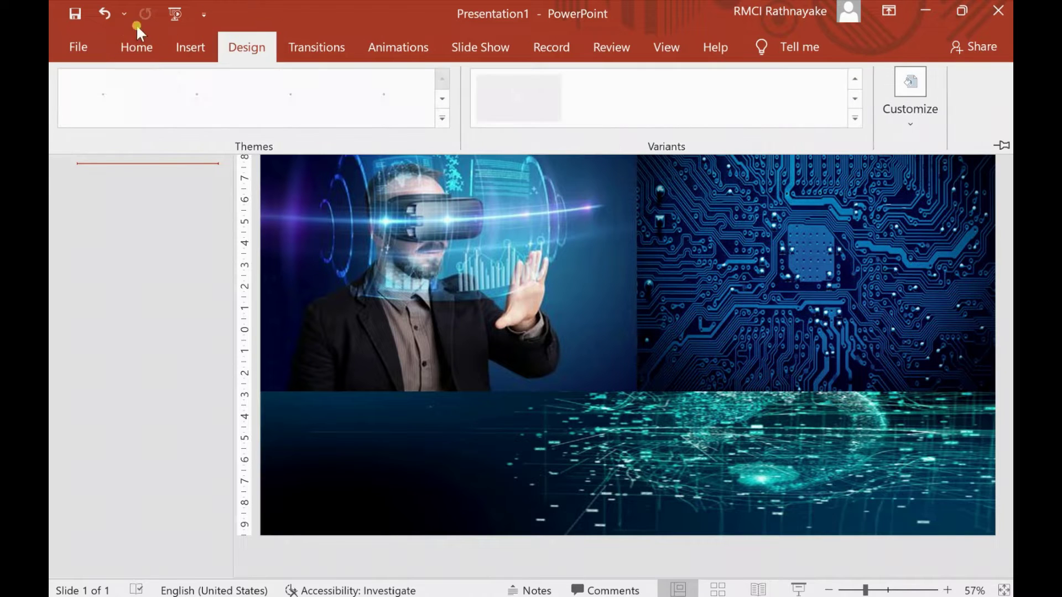
# Select slide 1 and browse the Design and Transitions options
pyautogui.click(133, 48)
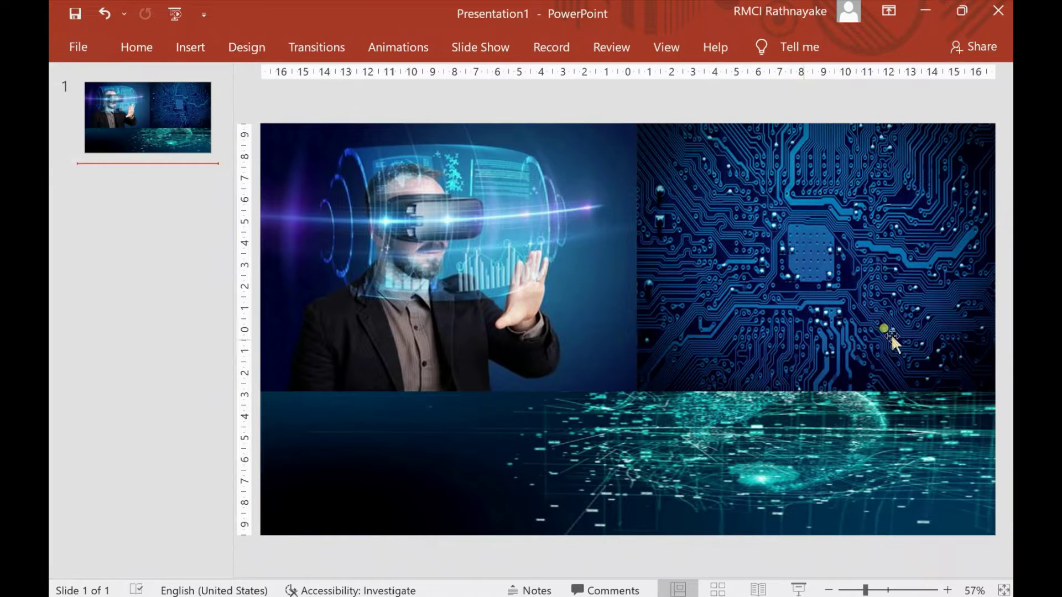
pyautogui.click(123, 122)
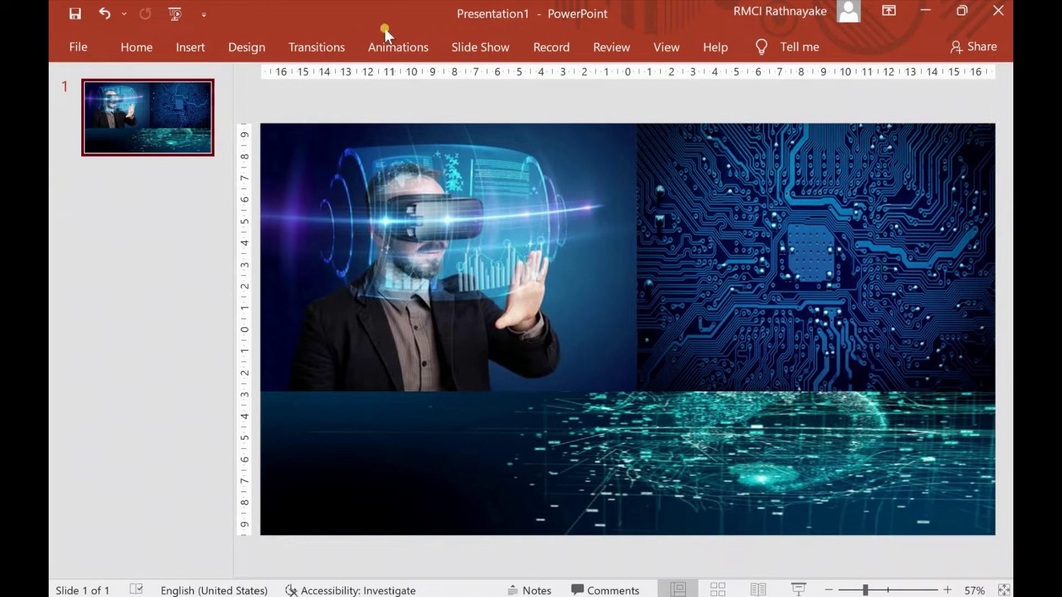
pyautogui.click(389, 54)
pyautogui.click(325, 49)
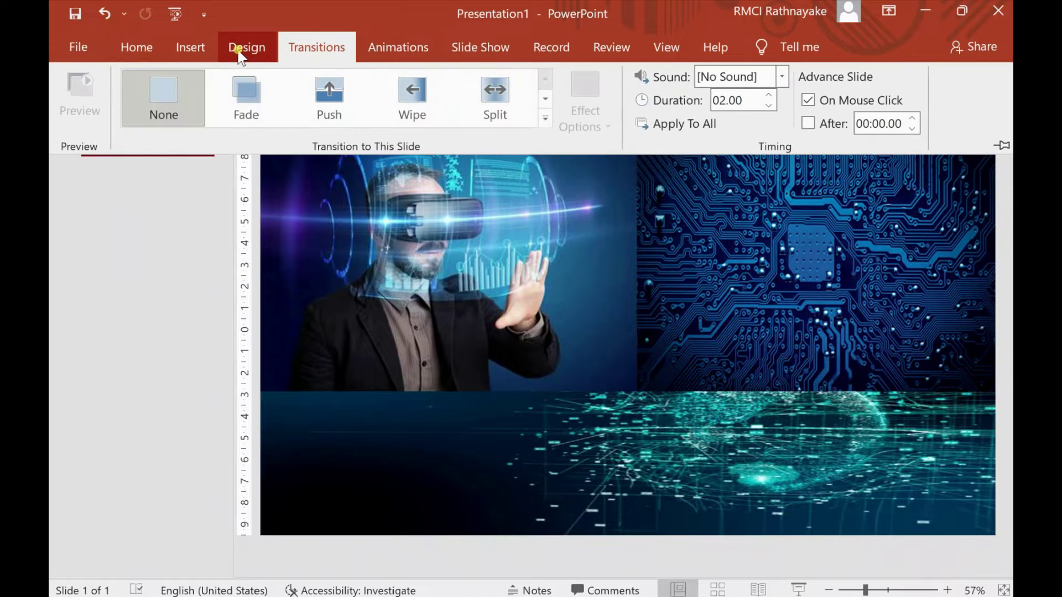
pyautogui.click(237, 50)
pyautogui.click(306, 24)
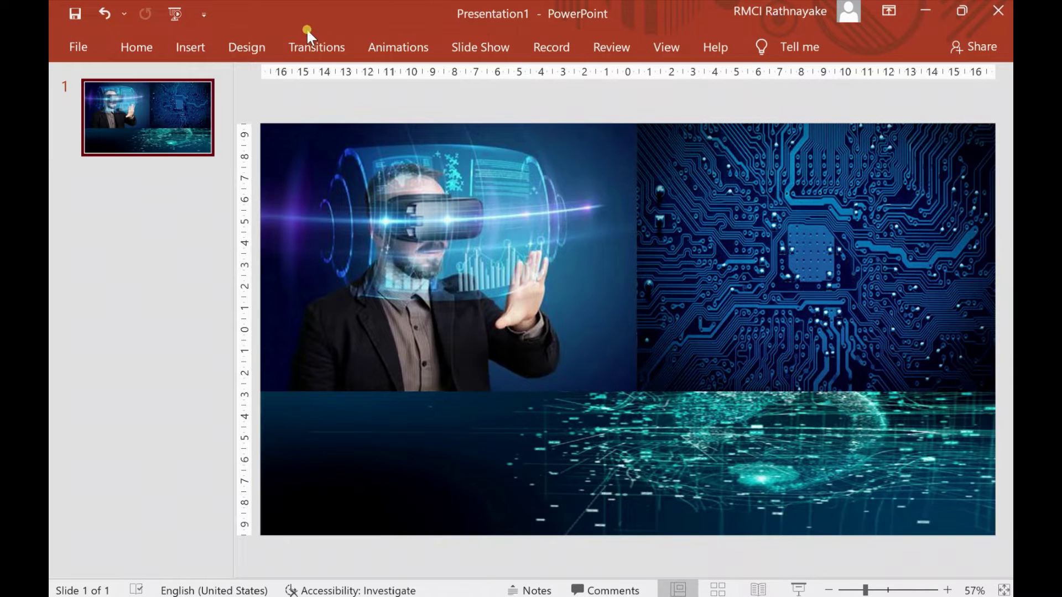
pyautogui.click(254, 42)
# Draw a wide rounded rectangle across the slide's upper middle
pyautogui.click(177, 49)
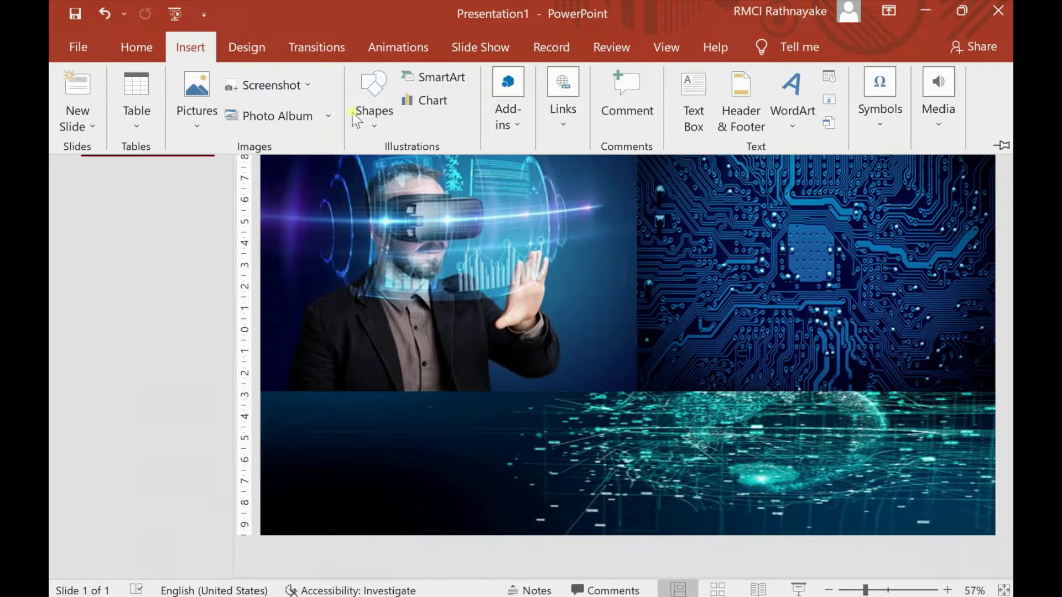
pyautogui.click(369, 117)
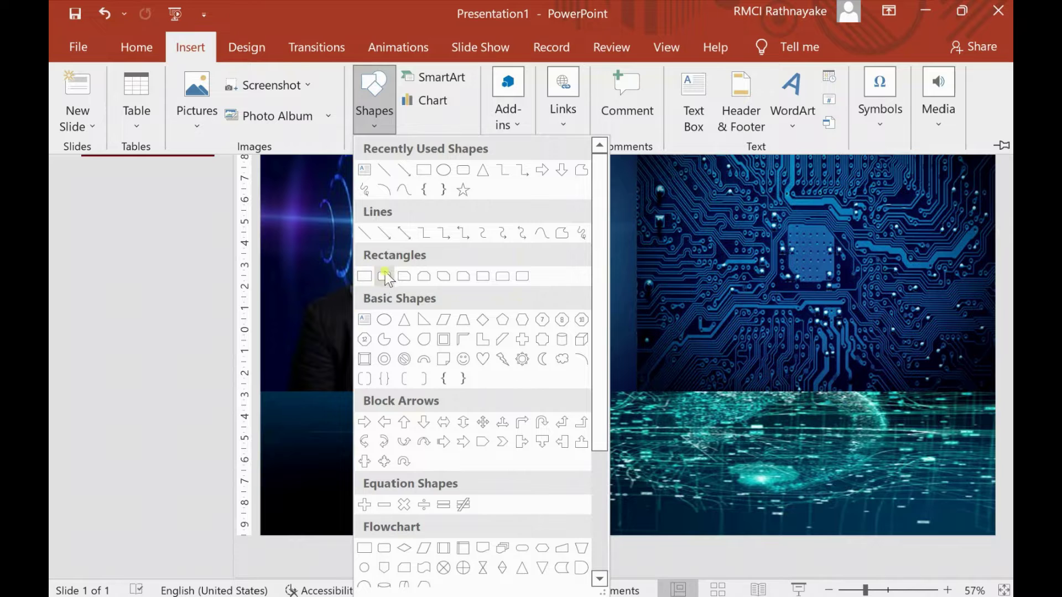
pyautogui.click(384, 276)
pyautogui.moveTo(420, 225); pyautogui.dragTo(823, 323)
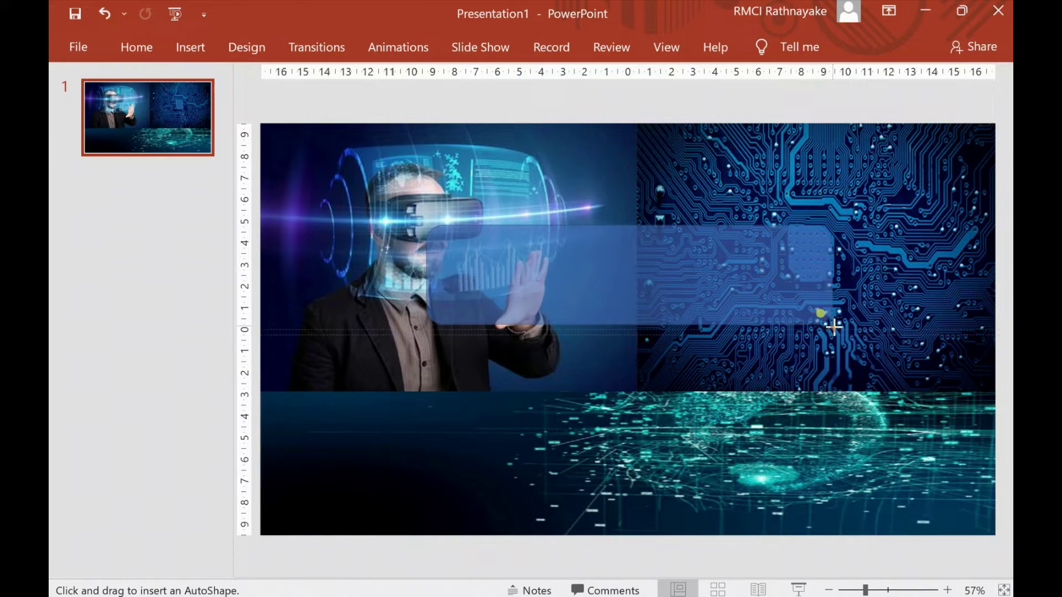
pyautogui.moveTo(824, 323); pyautogui.dragTo(834, 330)
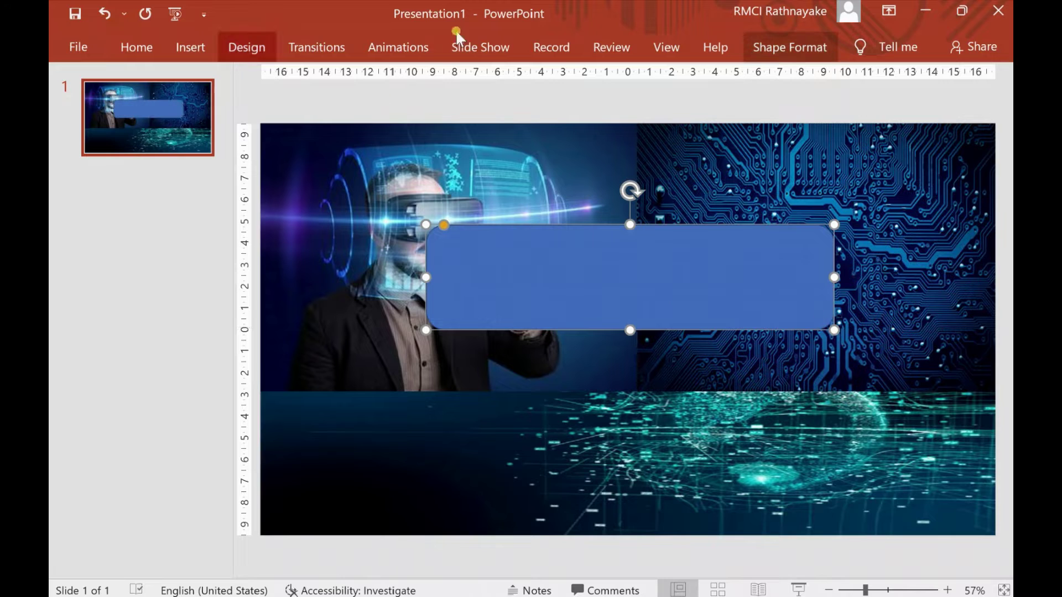
pyautogui.click(769, 42)
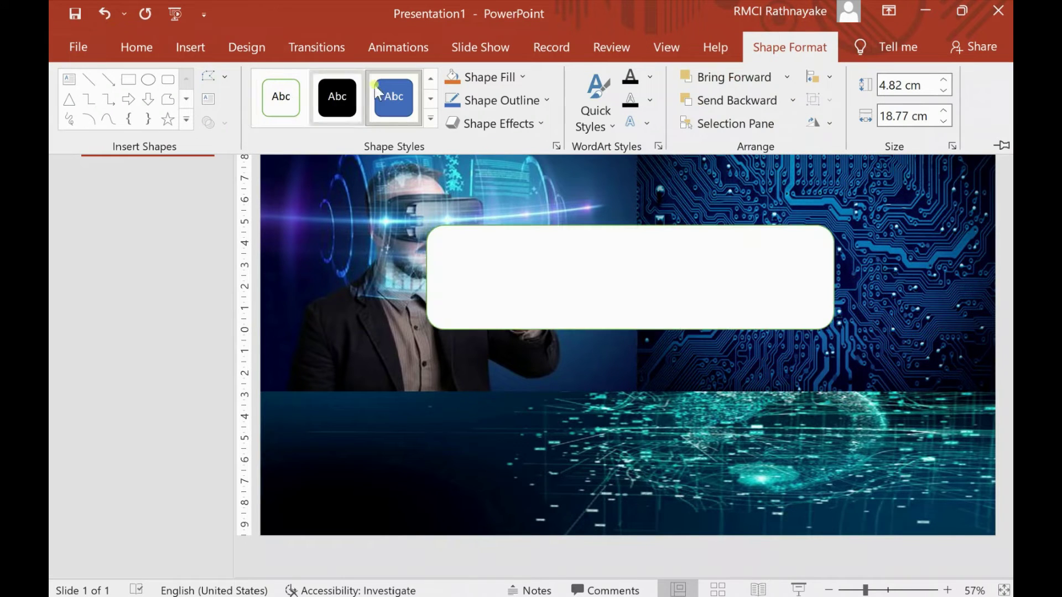
# Fill the rounded banner with custom blue RGB 50, 46, 218 (#322EDA)
pyautogui.click(486, 77)
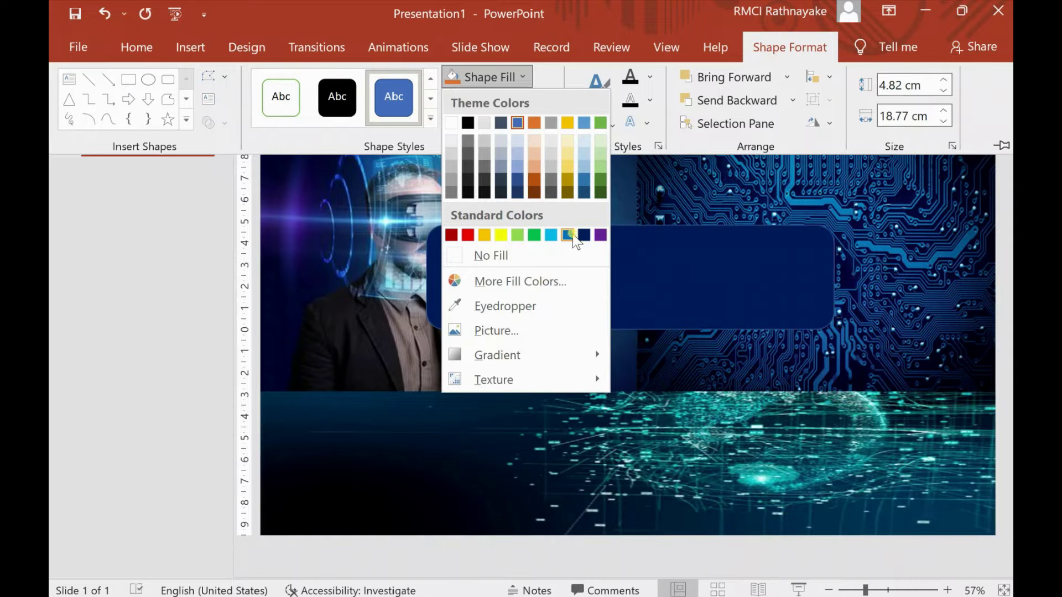
pyautogui.click(539, 280)
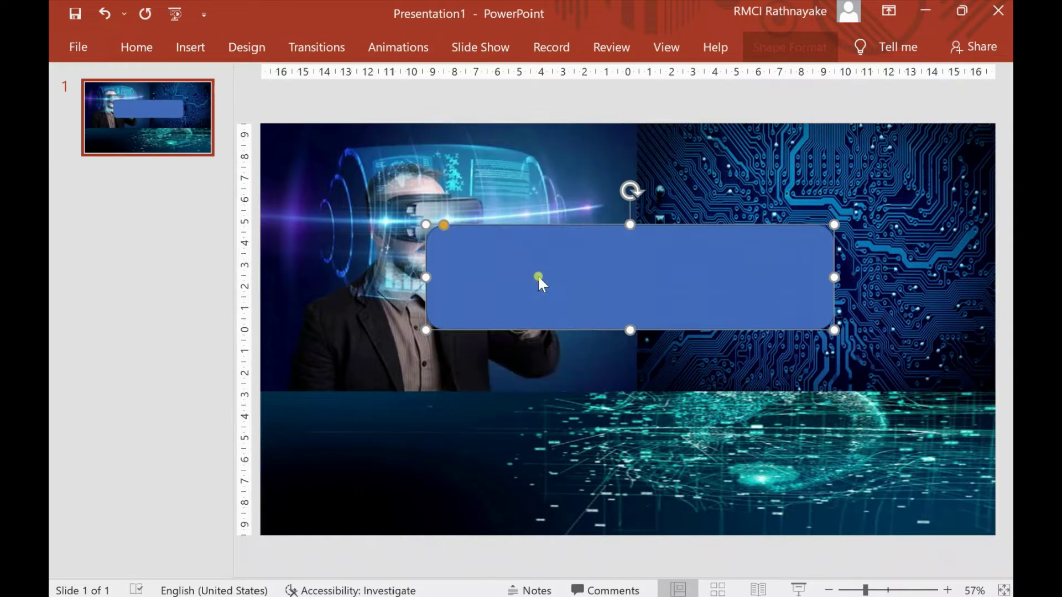
pyautogui.moveTo(498, 214); pyautogui.dragTo(504, 219)
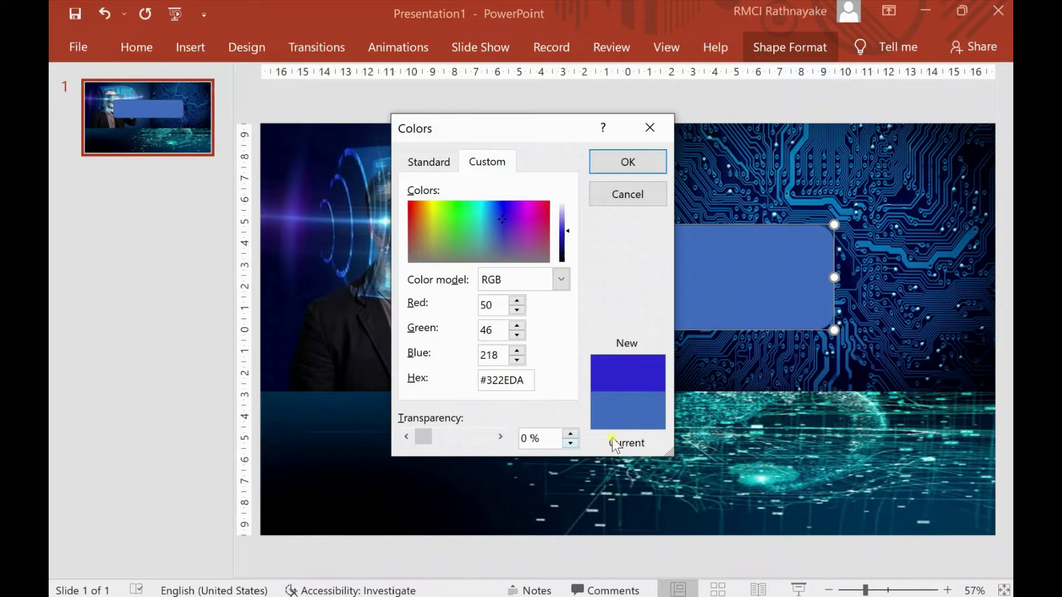
pyautogui.click(599, 161)
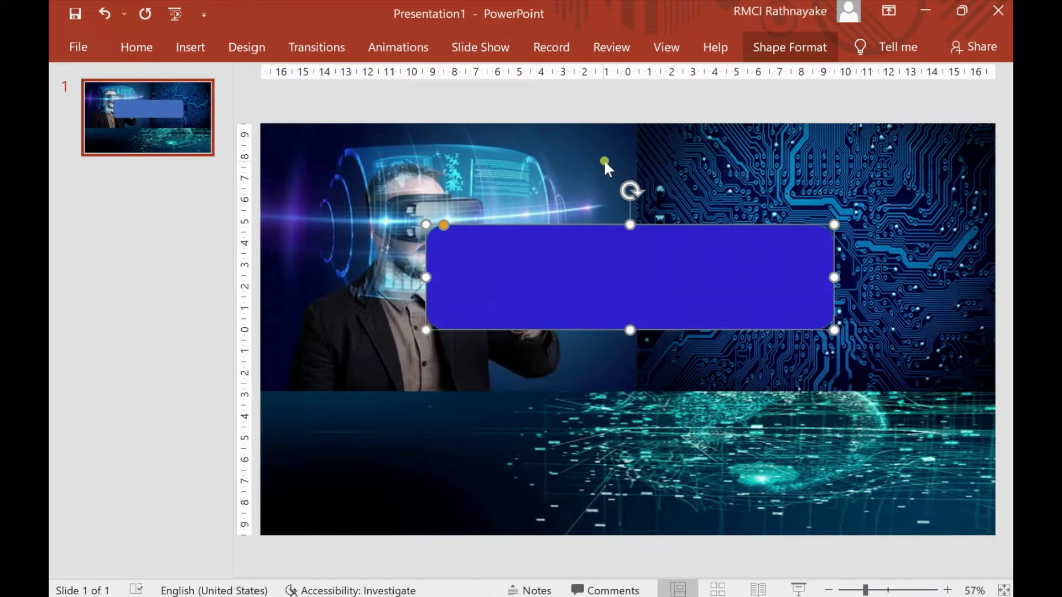
pyautogui.click(735, 164)
pyautogui.click(565, 293)
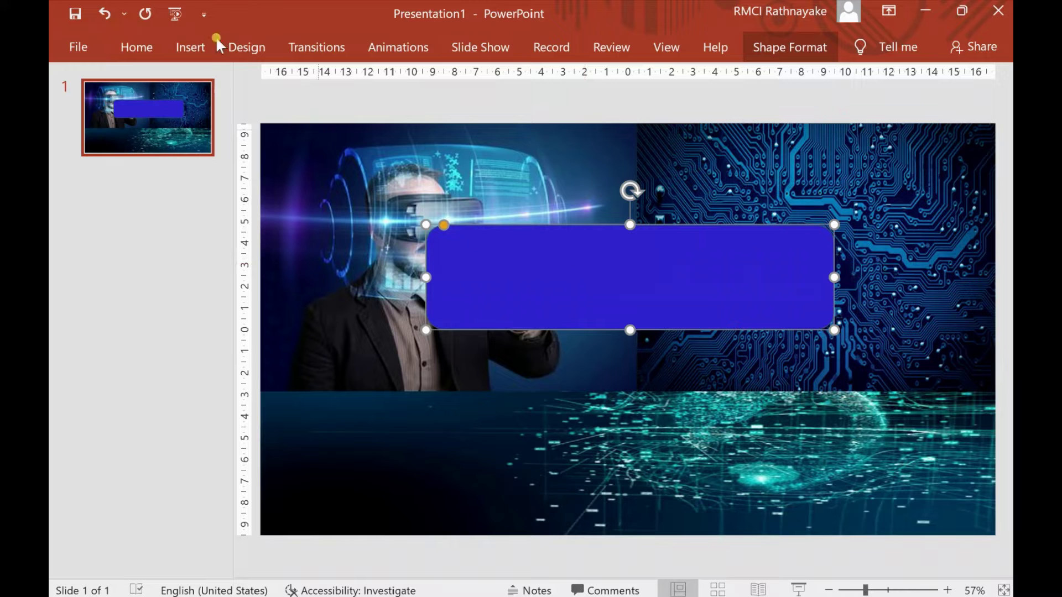
# Apply the Berlin Sans FB Demi font to the blue rounded banner
pyautogui.click(187, 47)
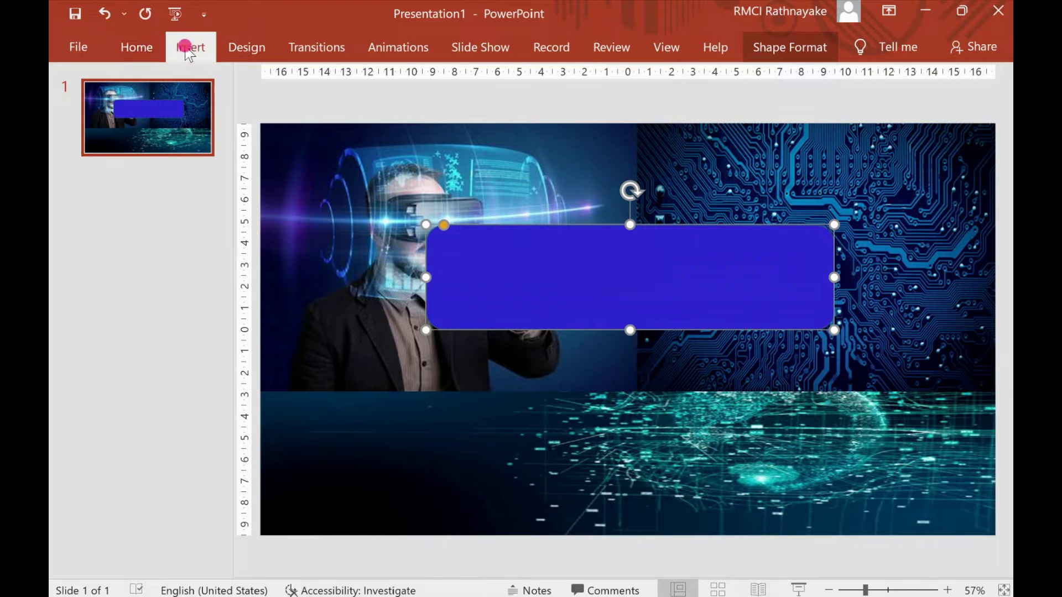
pyautogui.click(137, 48)
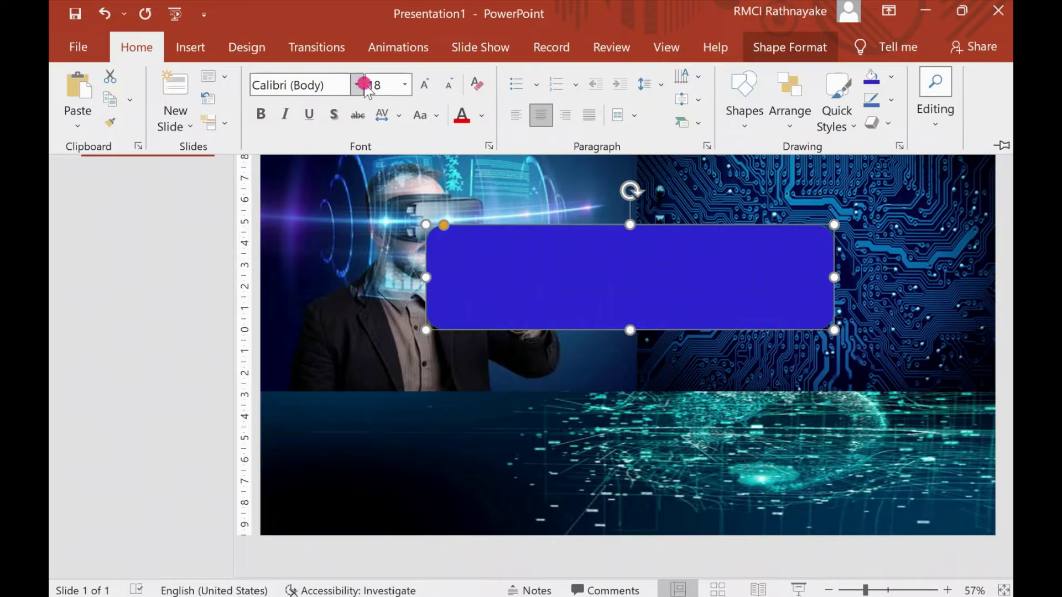
pyautogui.click(359, 85)
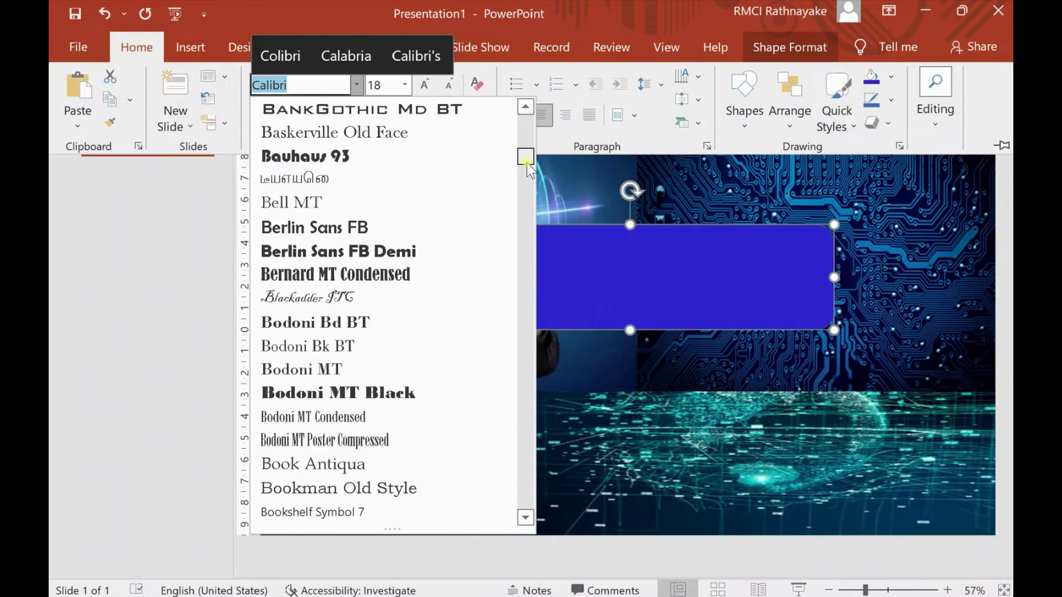
pyautogui.moveTo(526, 132); pyautogui.dragTo(525, 168)
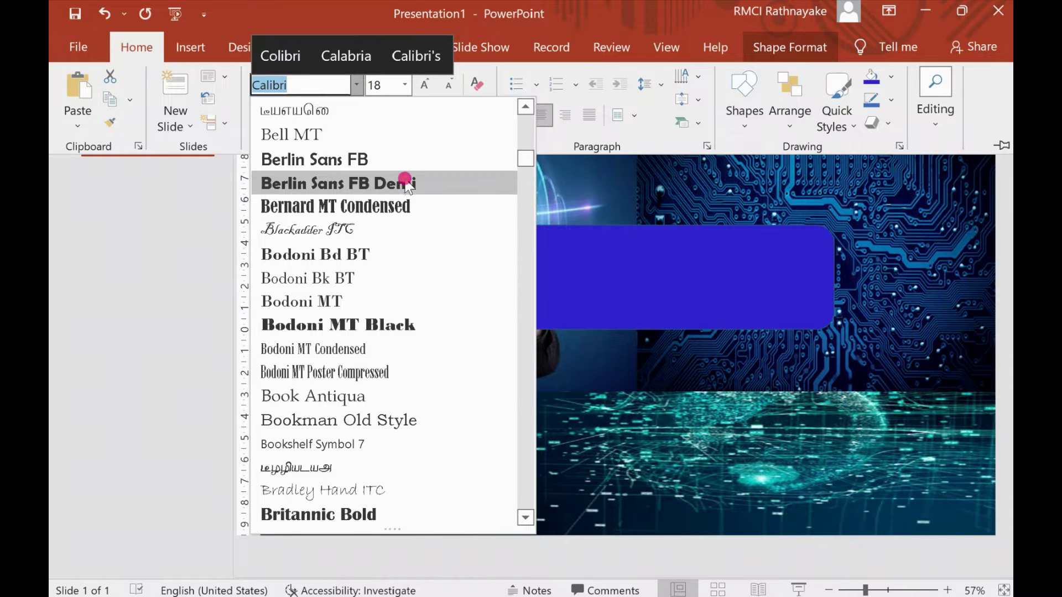
pyautogui.click(406, 183)
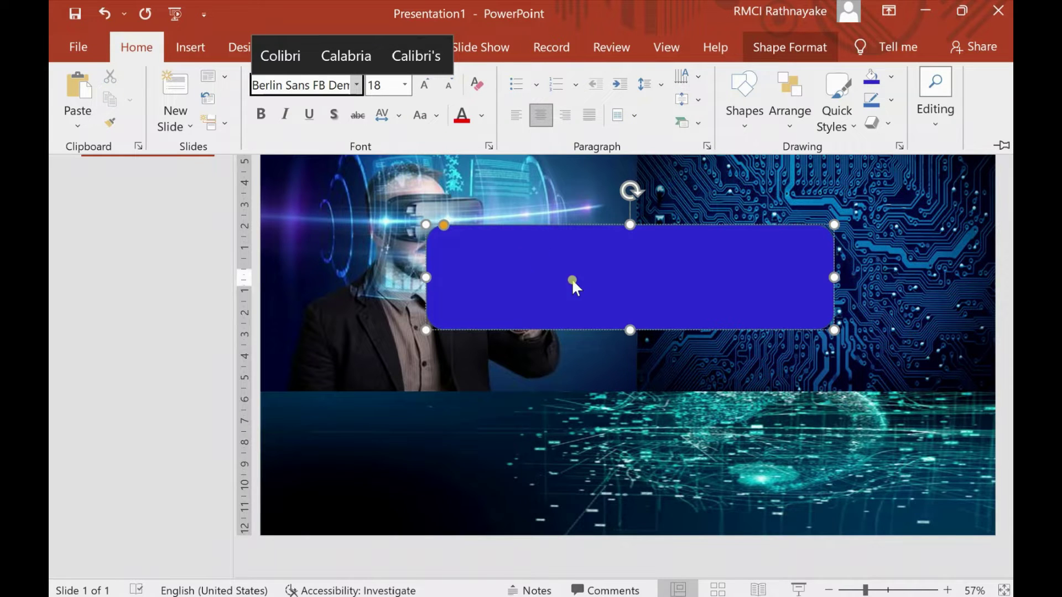
pyautogui.click(553, 277)
pyautogui.click(151, 46)
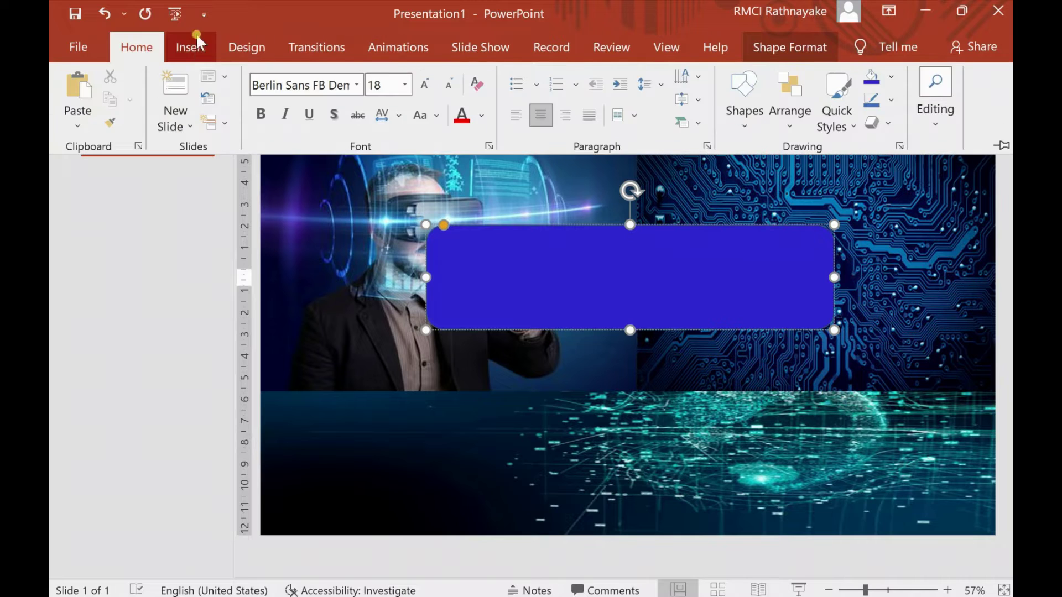
pyautogui.click(185, 51)
pyautogui.click(693, 95)
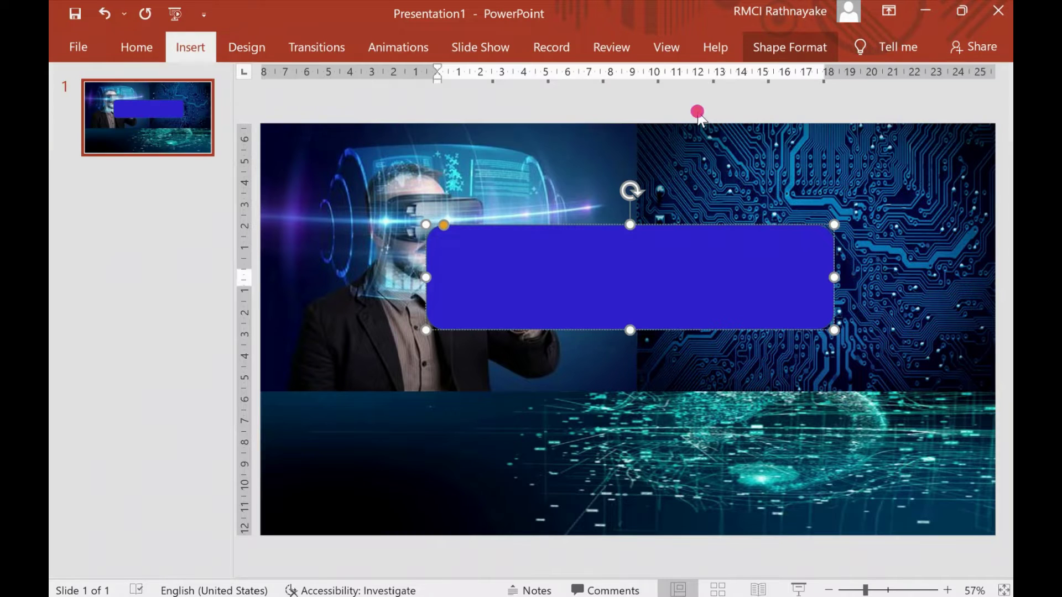
# Type 'RMCI LK' inside the blue banner
pyautogui.click(556, 269)
pyautogui.write('R')
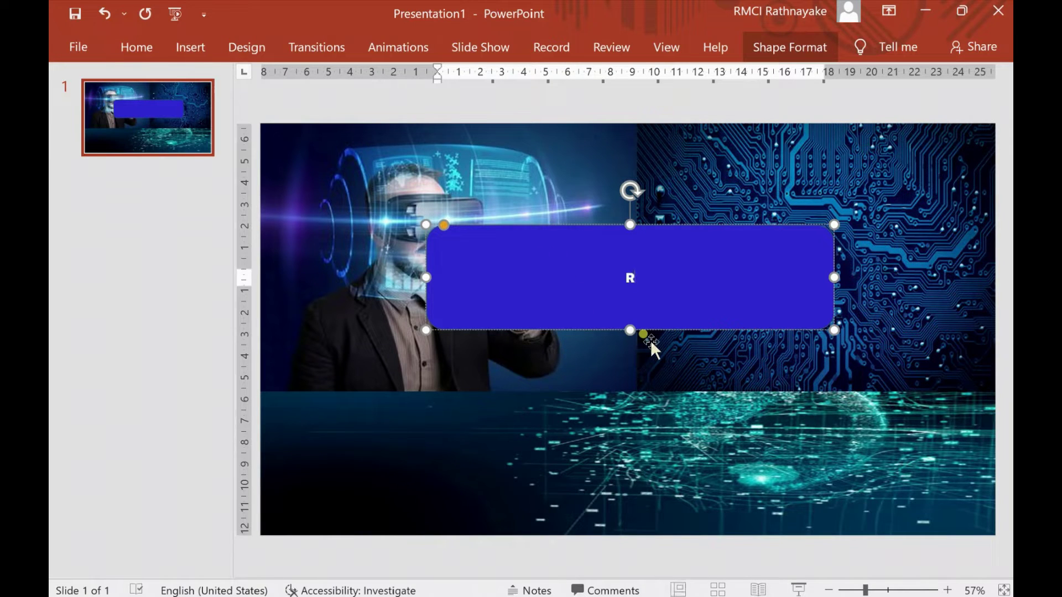
pyautogui.write('MC')
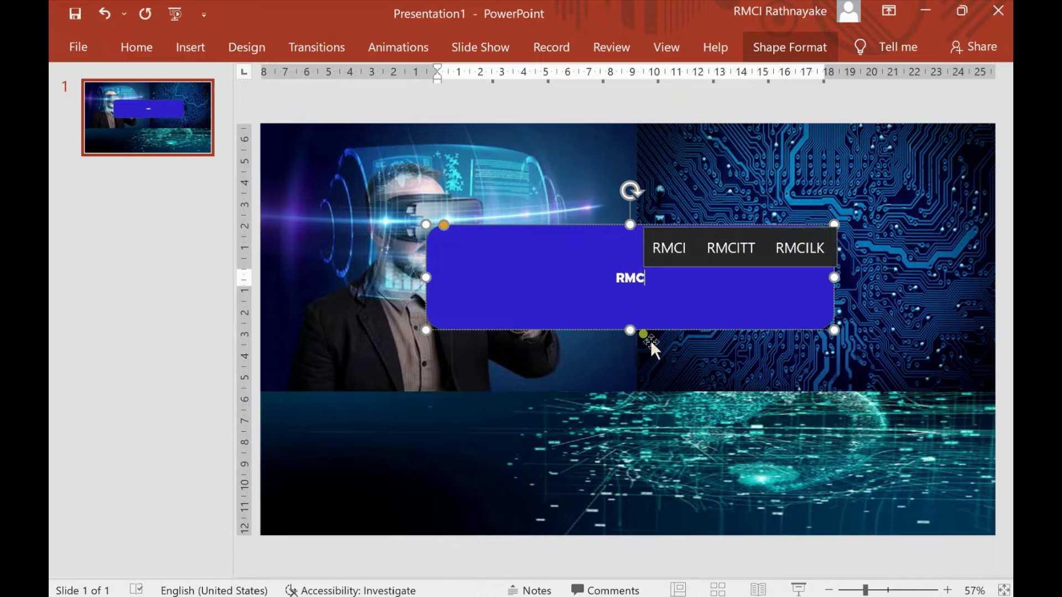
pyautogui.write('I LK')
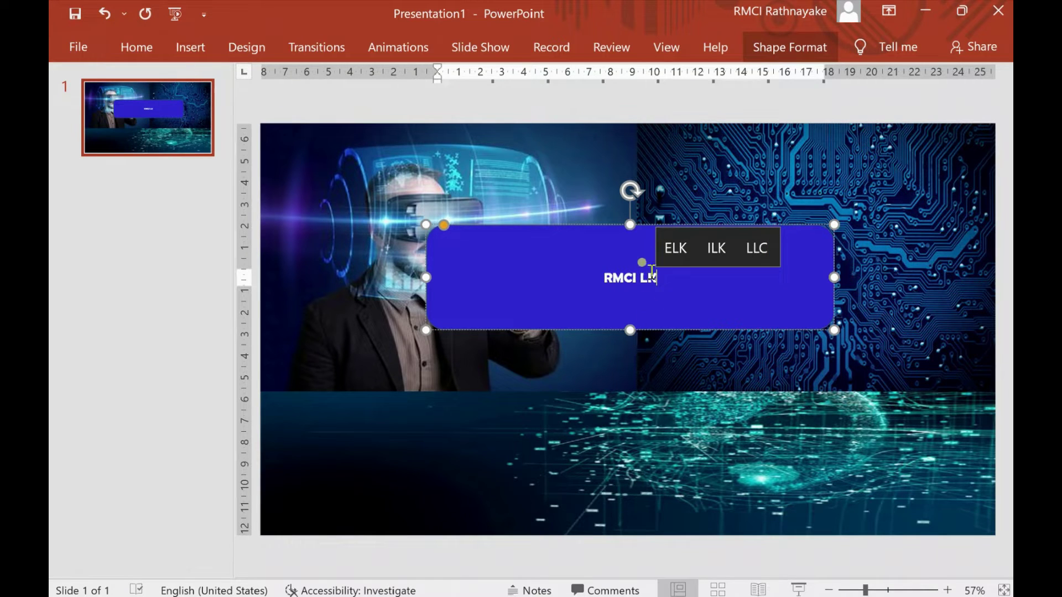
pyautogui.click(642, 270)
pyautogui.click(643, 271)
# Enlarge the 'RMCI LK' text to 72 pt
pyautogui.tripleClick(642, 270)
pyautogui.click(733, 210)
pyautogui.click(733, 210)
pyautogui.click(732, 210)
pyautogui.click(733, 210)
pyautogui.click(732, 210)
pyautogui.click(732, 209)
pyautogui.click(732, 210)
pyautogui.click(732, 210)
pyautogui.click(732, 210)
pyautogui.click(732, 210)
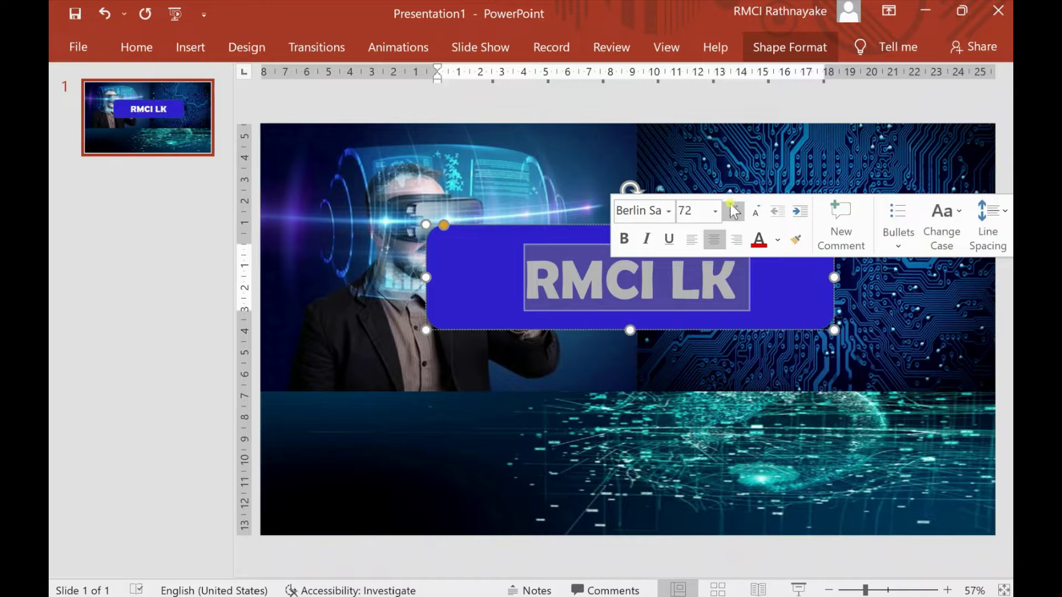
pyautogui.click(341, 92)
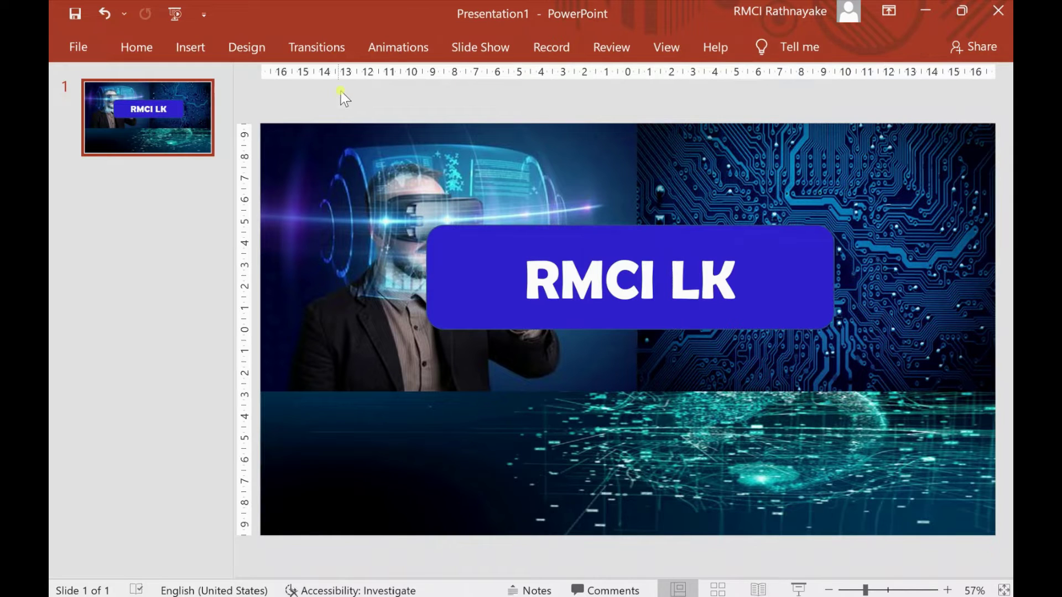
pyautogui.click(470, 259)
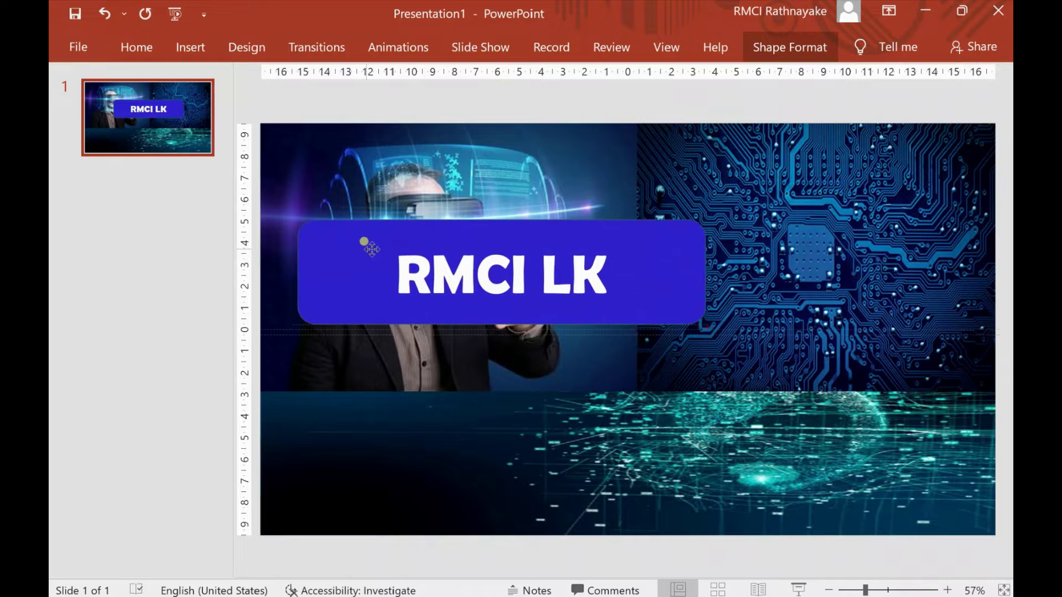
# Select the whole RMCI LK text in the blue banner and cut it out
pyautogui.moveTo(485, 248); pyautogui.dragTo(495, 250)
pyautogui.click(610, 269)
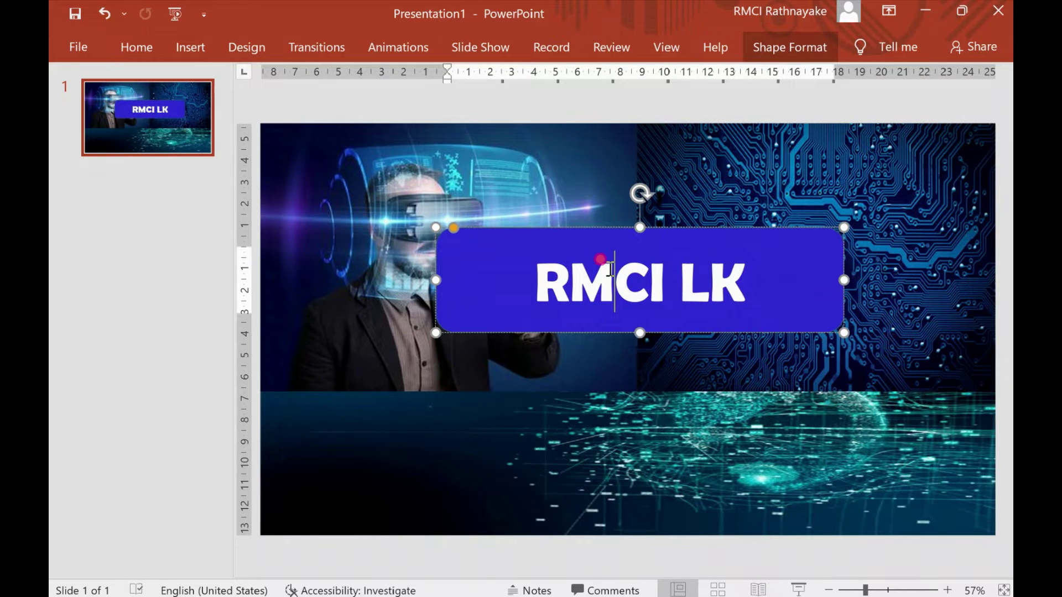
pyautogui.moveTo(677, 275); pyautogui.dragTo(762, 283)
pyautogui.click(747, 281)
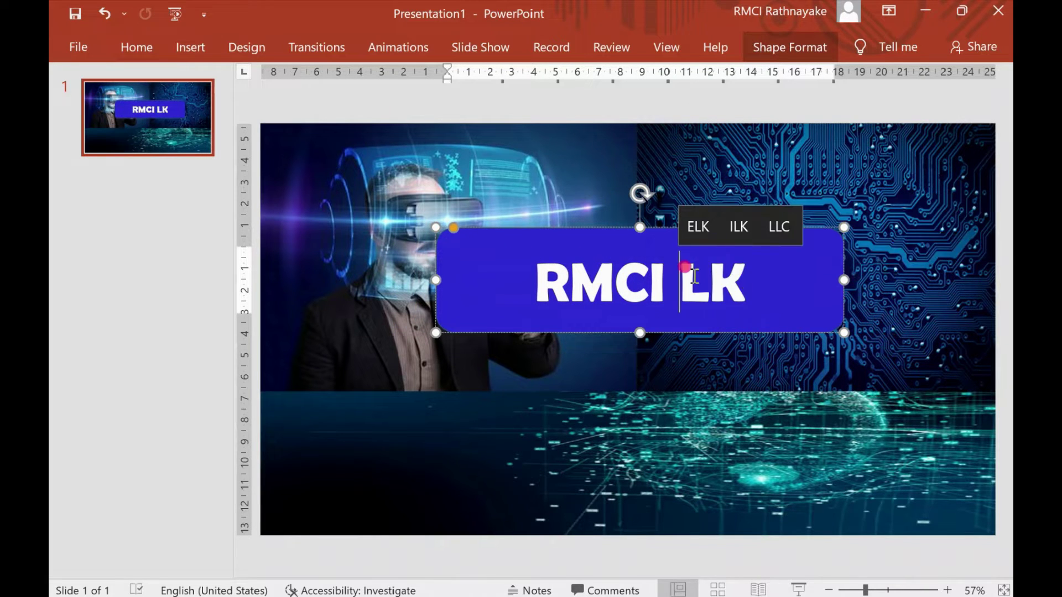
pyautogui.tripleClick(692, 274)
pyautogui.doubleClick(692, 274)
pyautogui.doubleClick(692, 274)
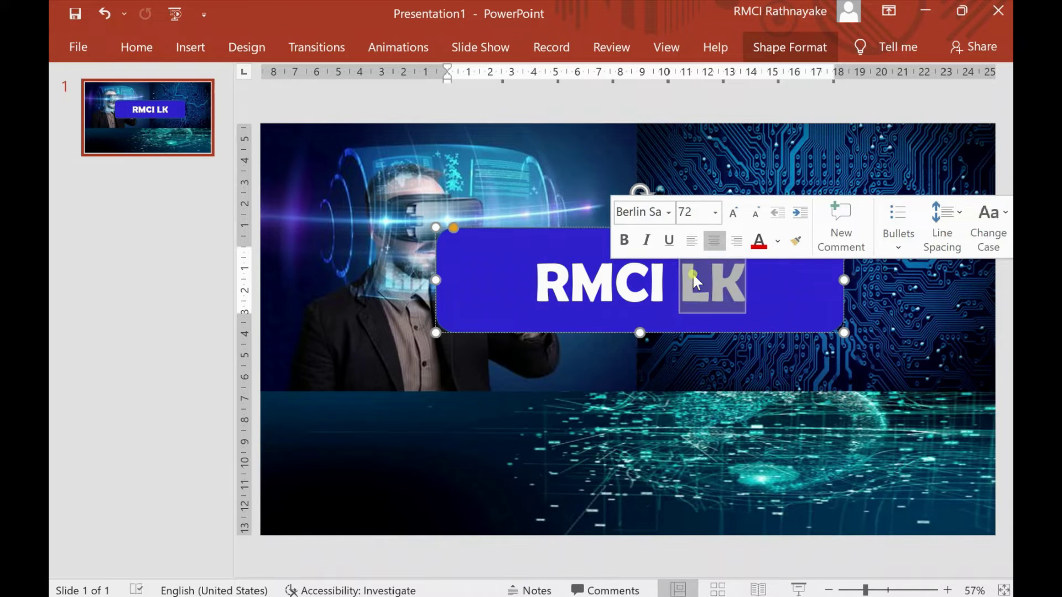
pyautogui.moveTo(535, 279); pyautogui.dragTo(777, 291)
pyautogui.hotkey('ctrl', 'c')
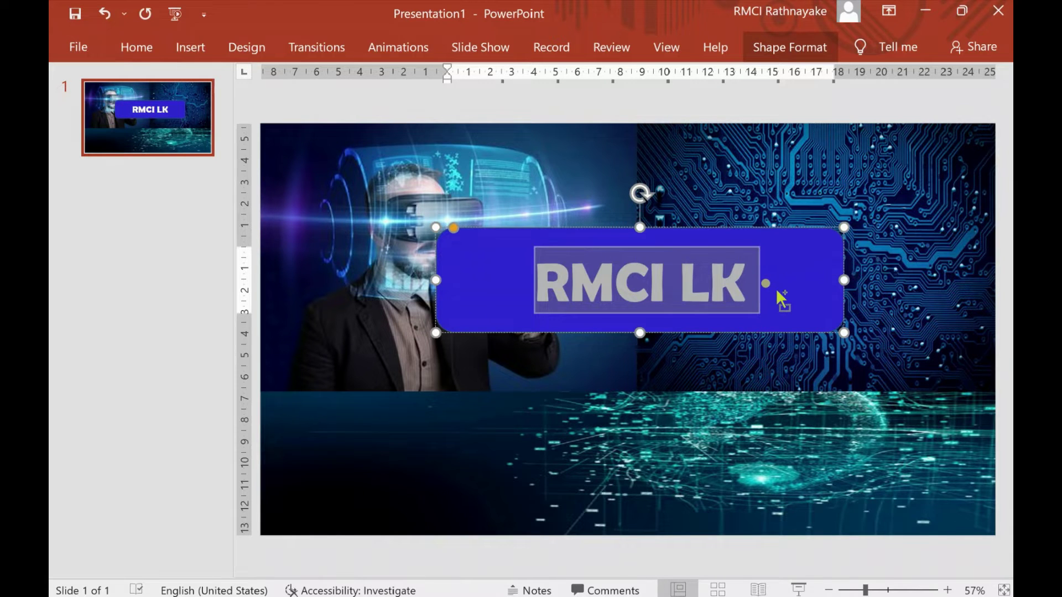
pyautogui.press('Delete')
pyautogui.click(763, 374)
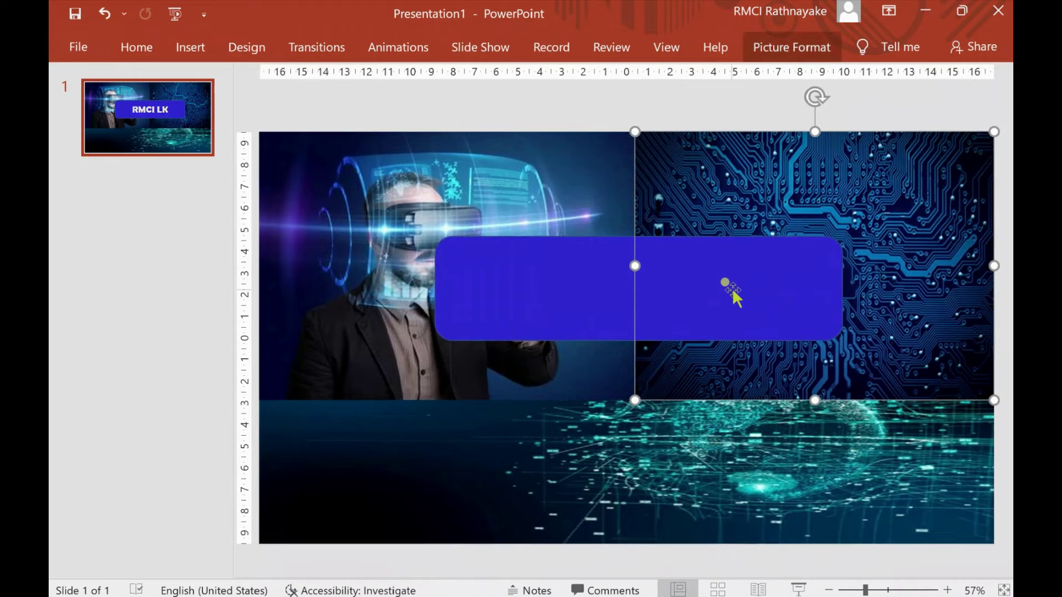
# Insert a small text box on the lower picture and paste RMCI LK into it
pyautogui.click(600, 295)
pyautogui.click(161, 43)
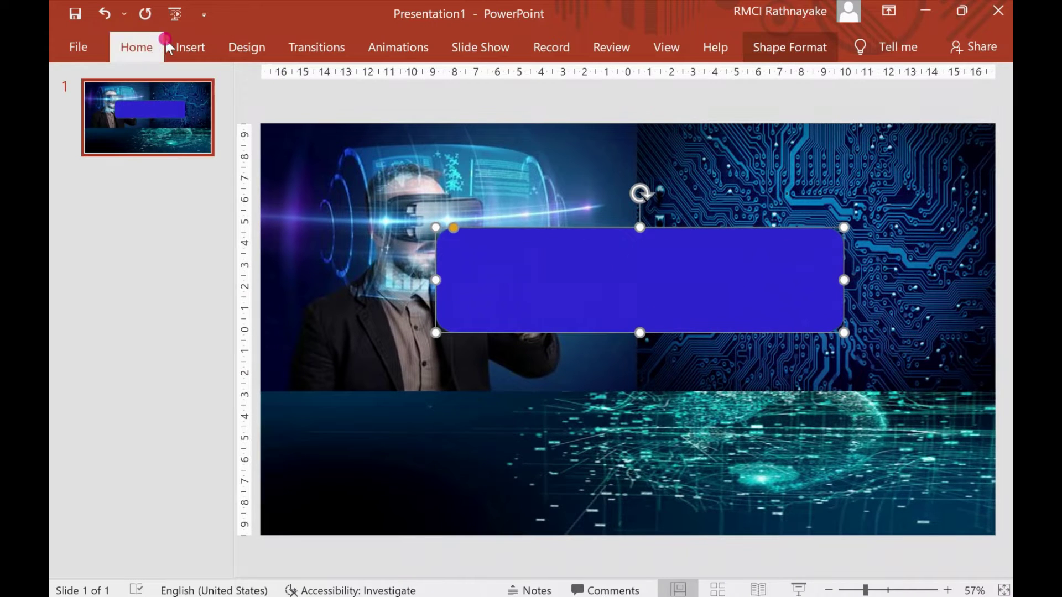
pyautogui.click(198, 44)
pyautogui.click(693, 99)
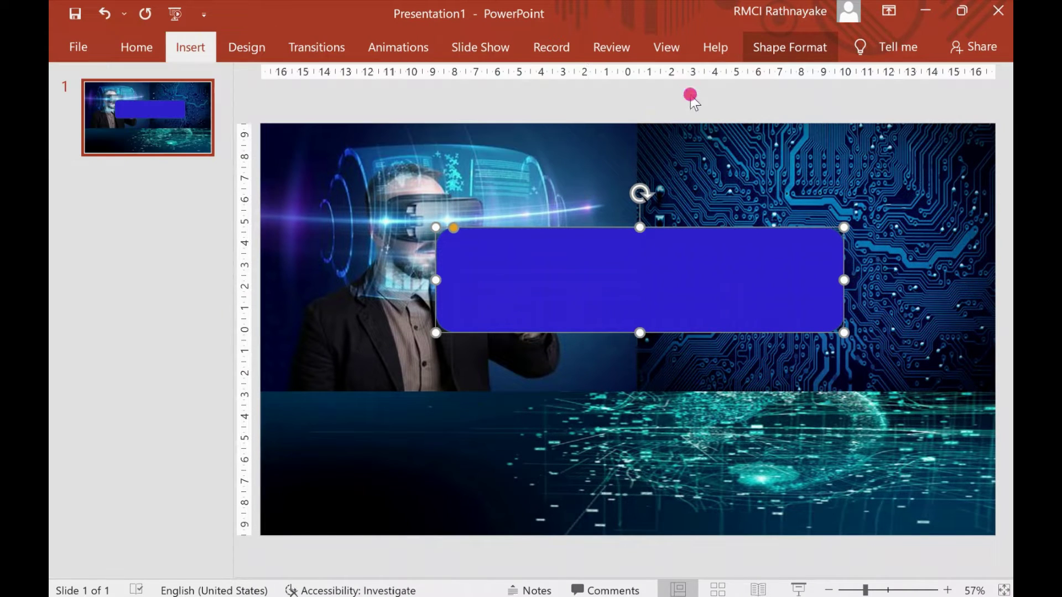
pyautogui.click(528, 390)
pyautogui.hotkey('ctrl', 'v')
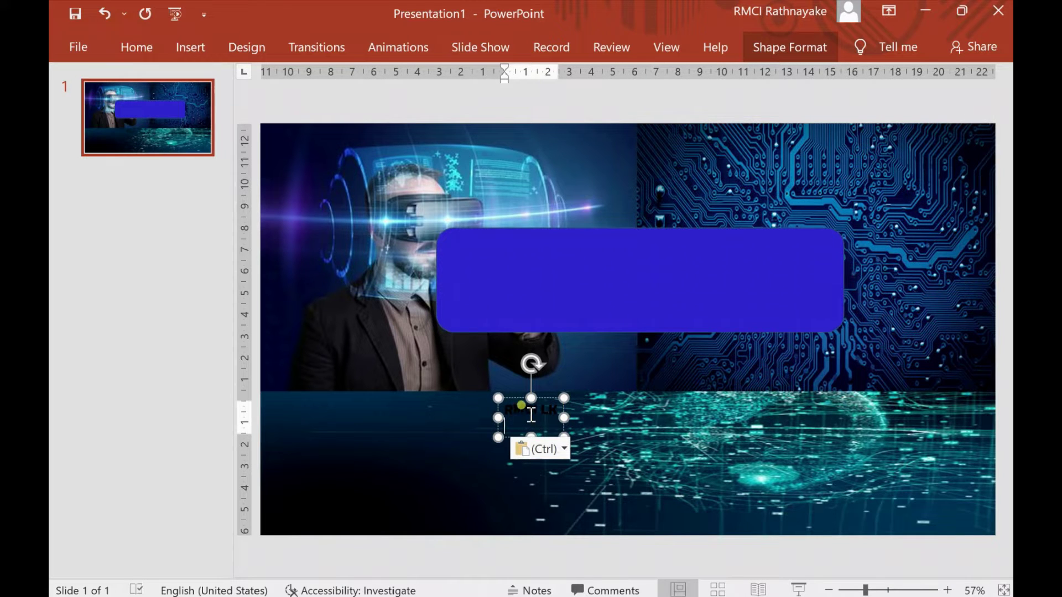
# Enlarge the pasted RMCI LK text to 66 pt and make it white
pyautogui.doubleClick(551, 409)
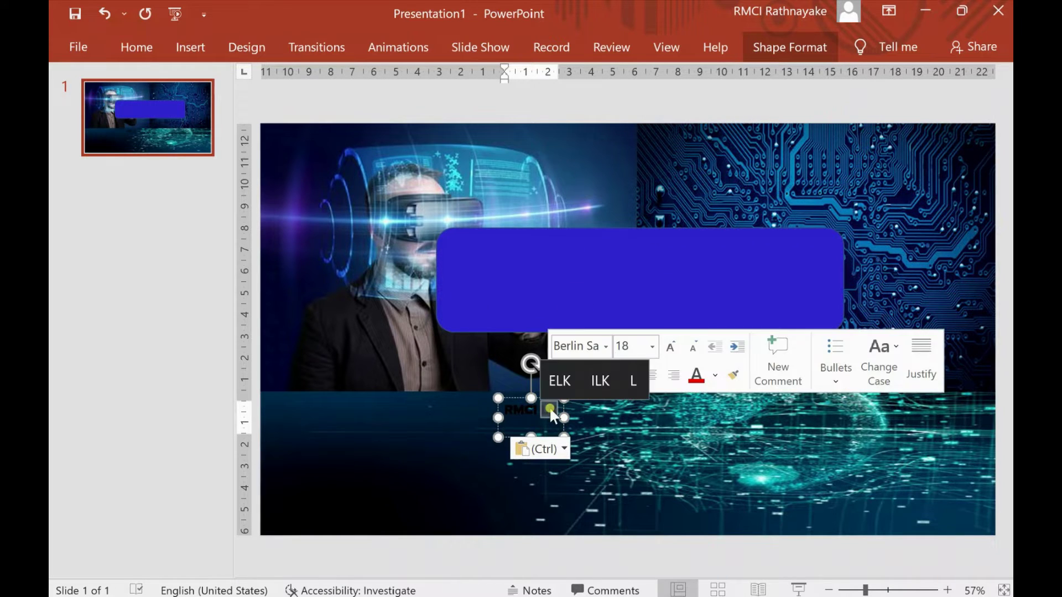
pyautogui.tripleClick(552, 410)
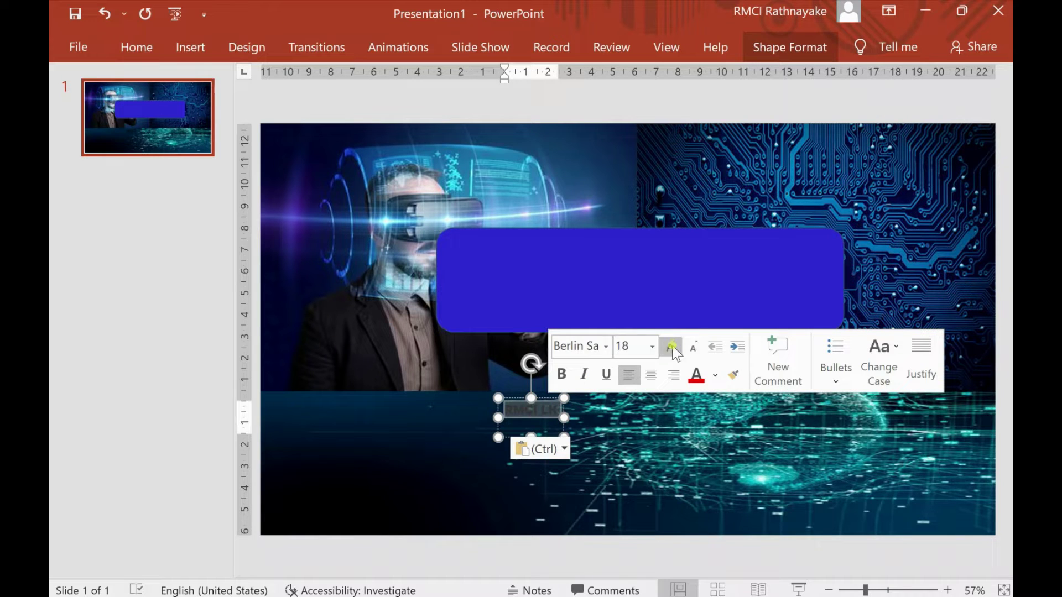
pyautogui.doubleClick(673, 350)
pyautogui.doubleClick(673, 350)
pyautogui.tripleClick(673, 349)
pyautogui.tripleClick(673, 350)
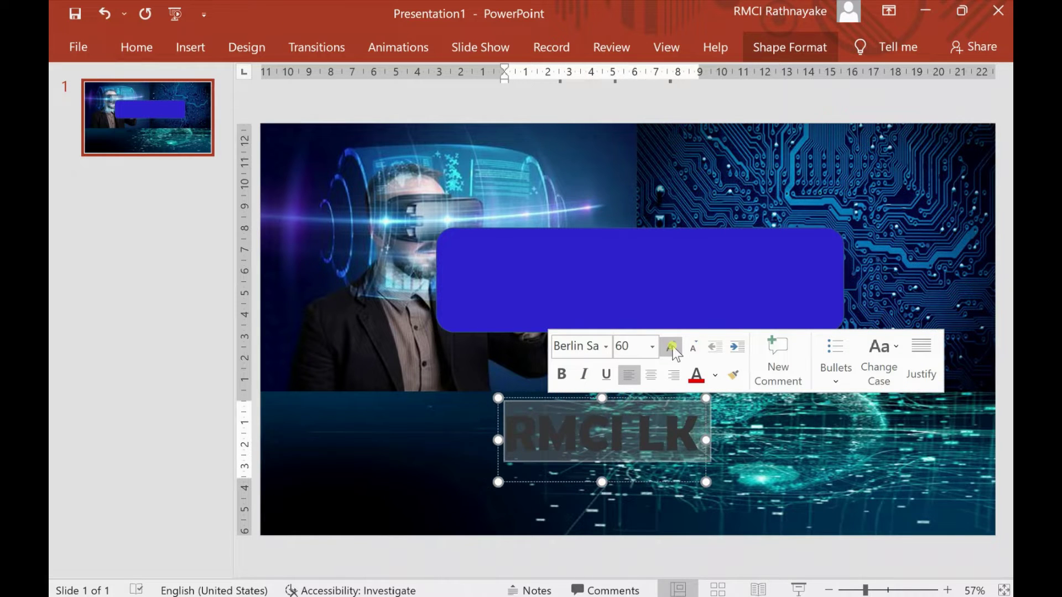
pyautogui.click(696, 376)
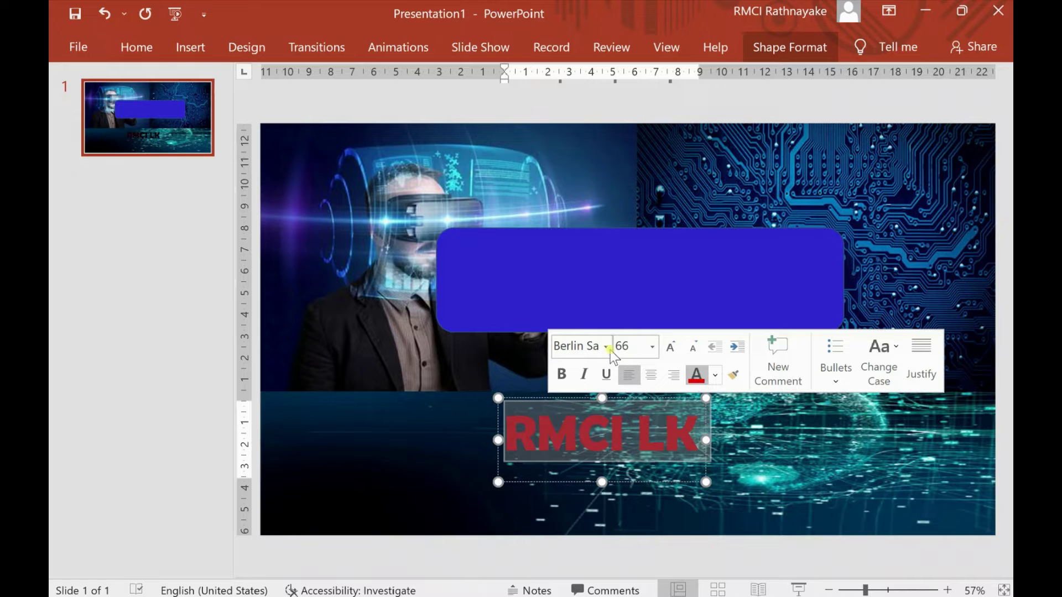
pyautogui.click(714, 376)
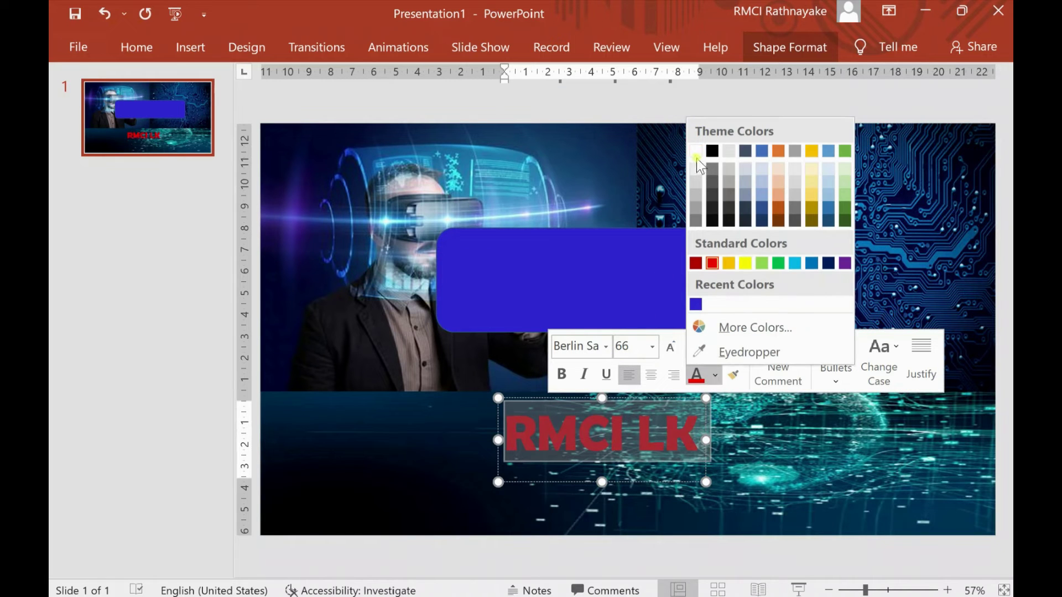
pyautogui.click(696, 150)
pyautogui.click(745, 468)
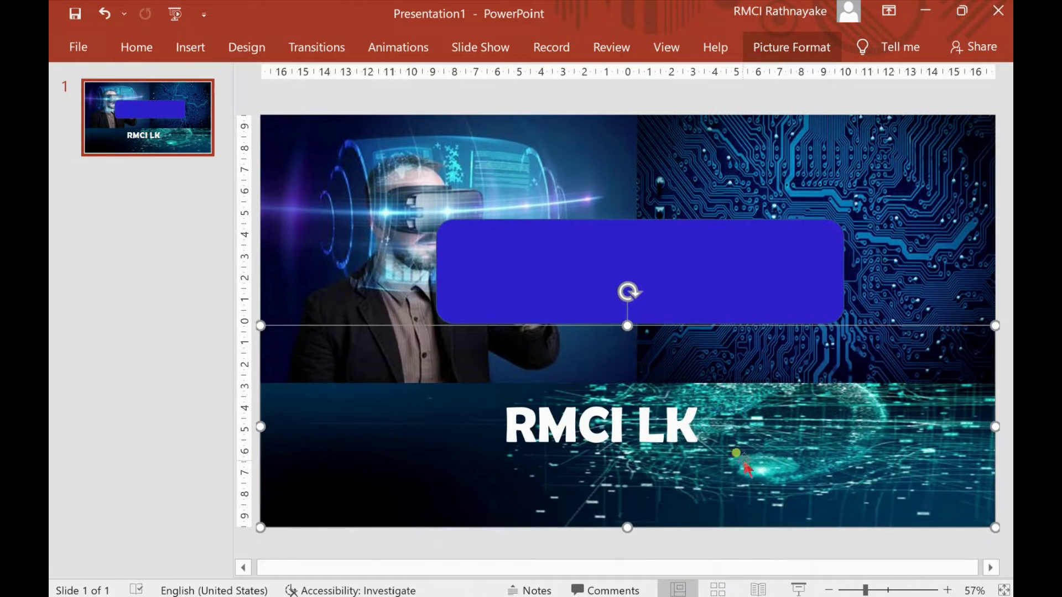
# Move the RMCI LK text box onto the centre of the blue banner
pyautogui.click(614, 244)
pyautogui.click(633, 432)
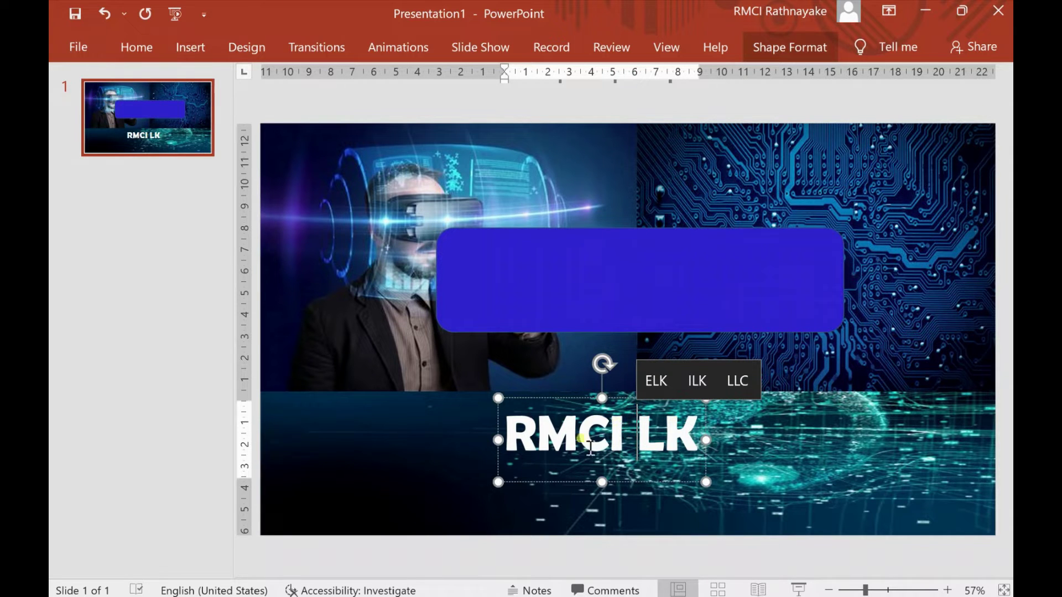
pyautogui.moveTo(578, 398)
pyautogui.mouseDown()
pyautogui.moveTo(624, 374)
pyautogui.moveTo(607, 249)
pyautogui.mouseUp()
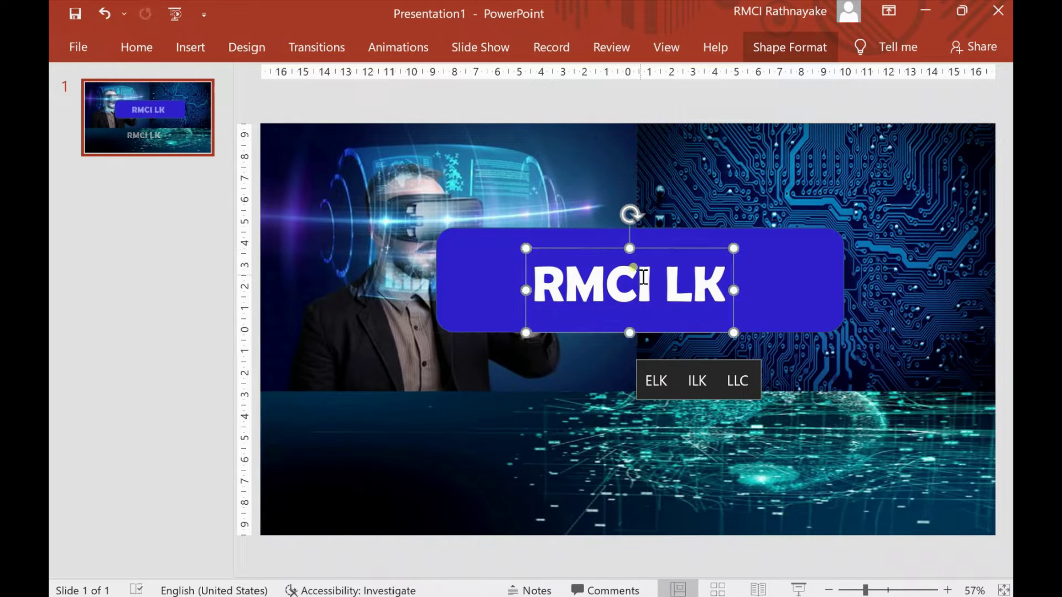
pyautogui.rightClick(643, 277)
pyautogui.click(479, 250)
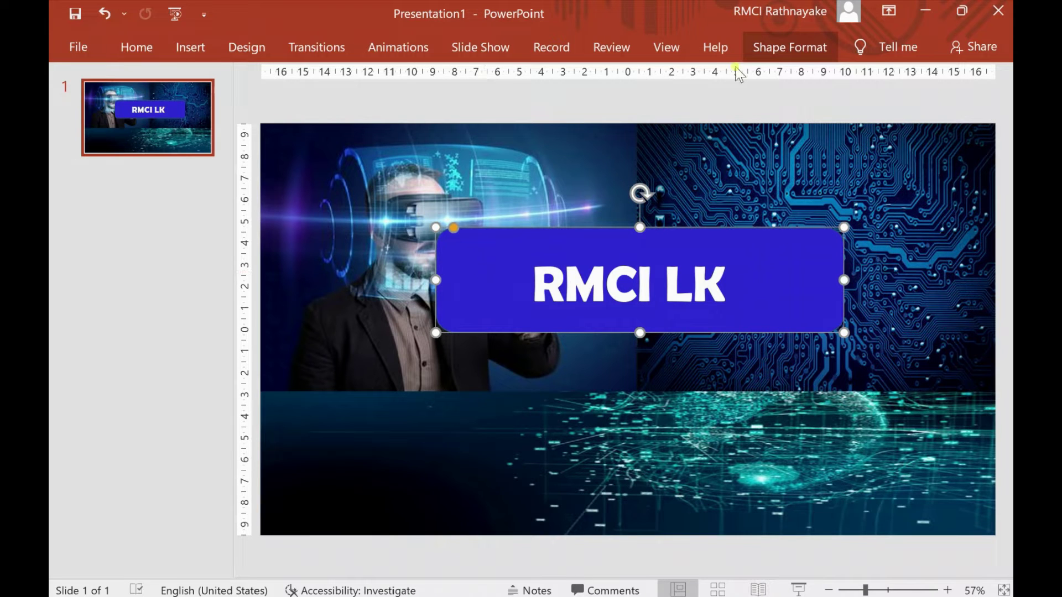
# Apply the Right motion path from More Motion Paths to the blue banner and shift it left
pyautogui.click(420, 47)
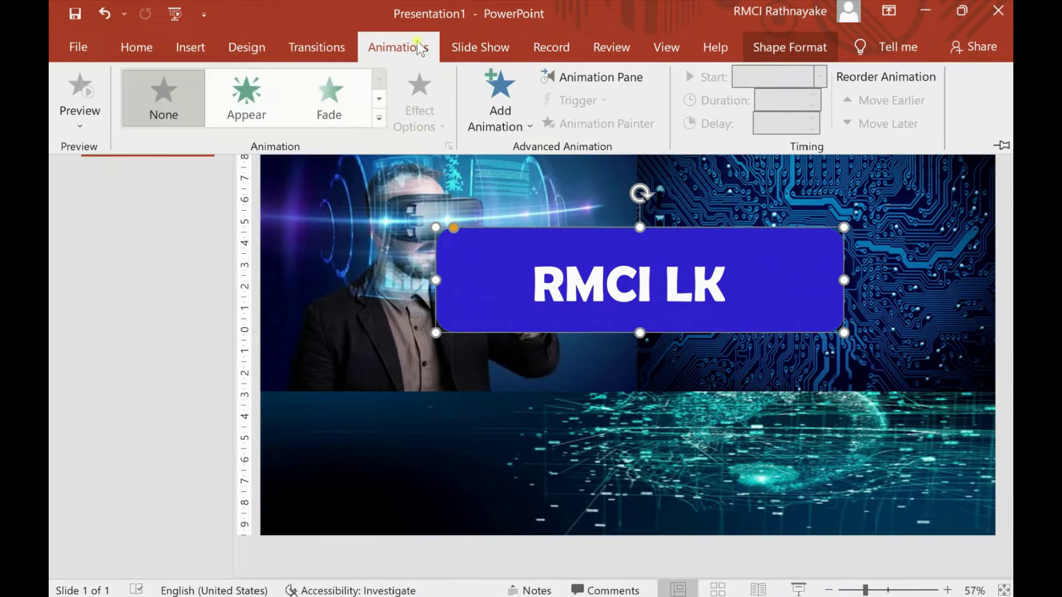
pyautogui.click(502, 110)
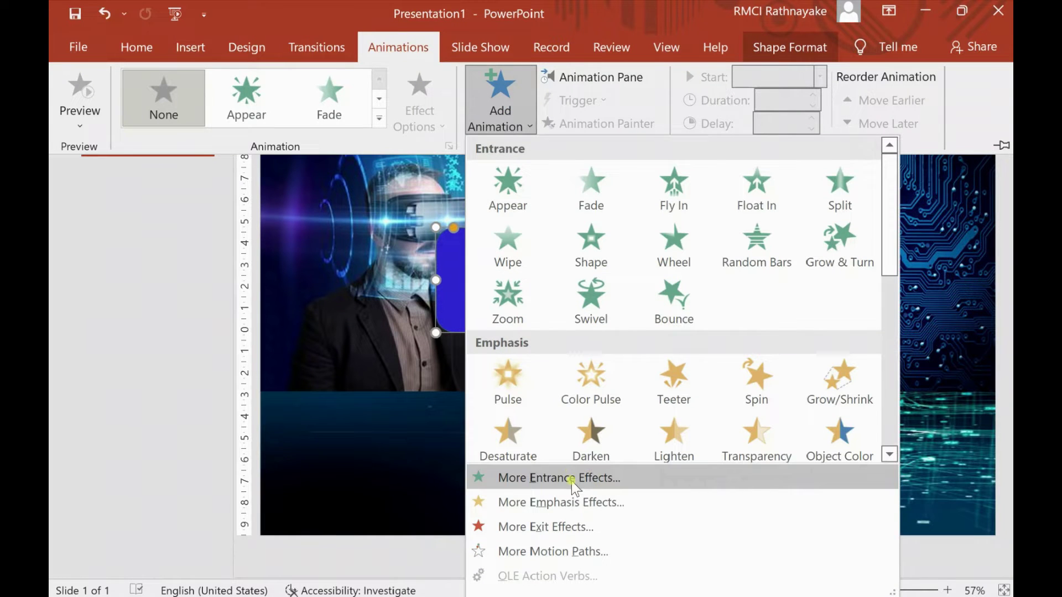
pyautogui.click(559, 552)
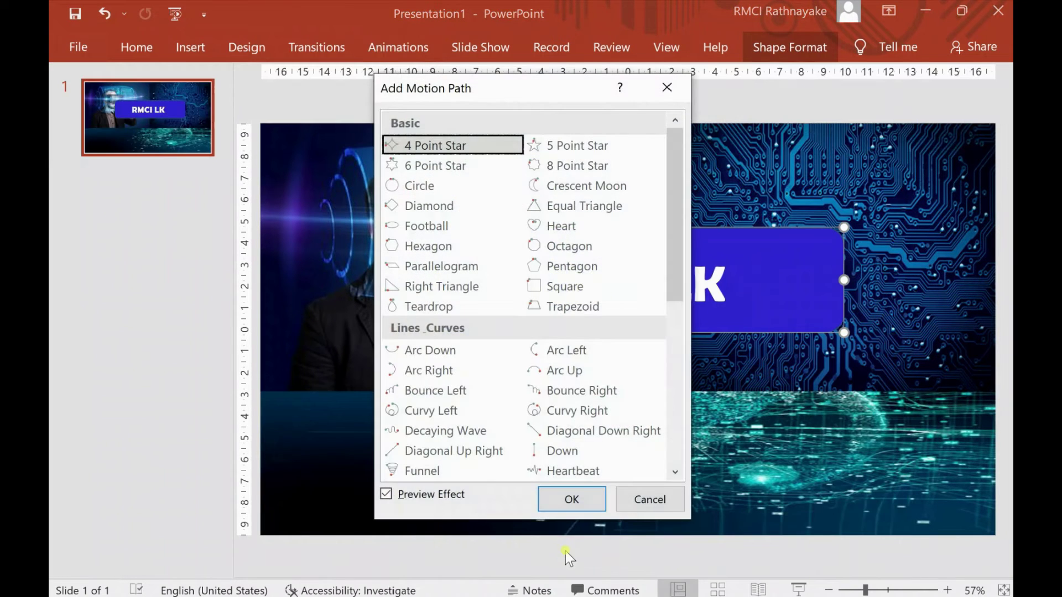
pyautogui.moveTo(681, 276); pyautogui.dragTo(691, 482)
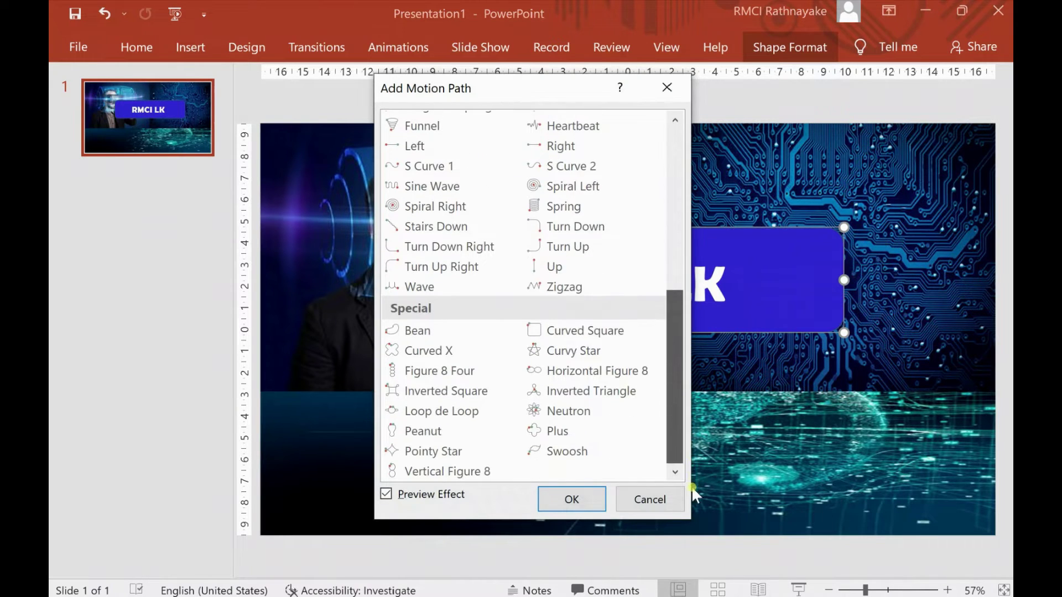
pyautogui.click(400, 147)
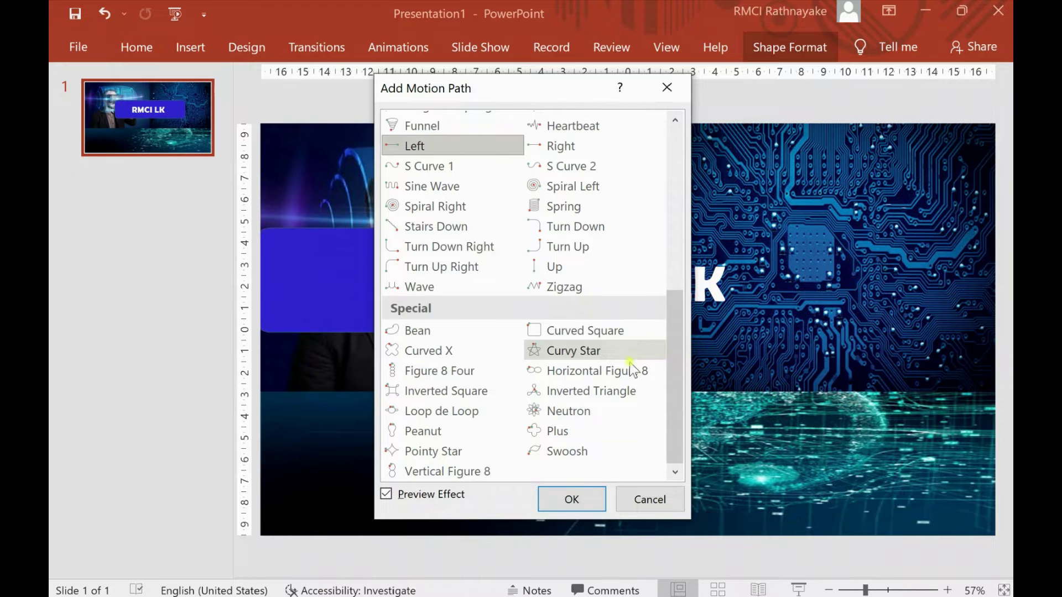
pyautogui.click(581, 145)
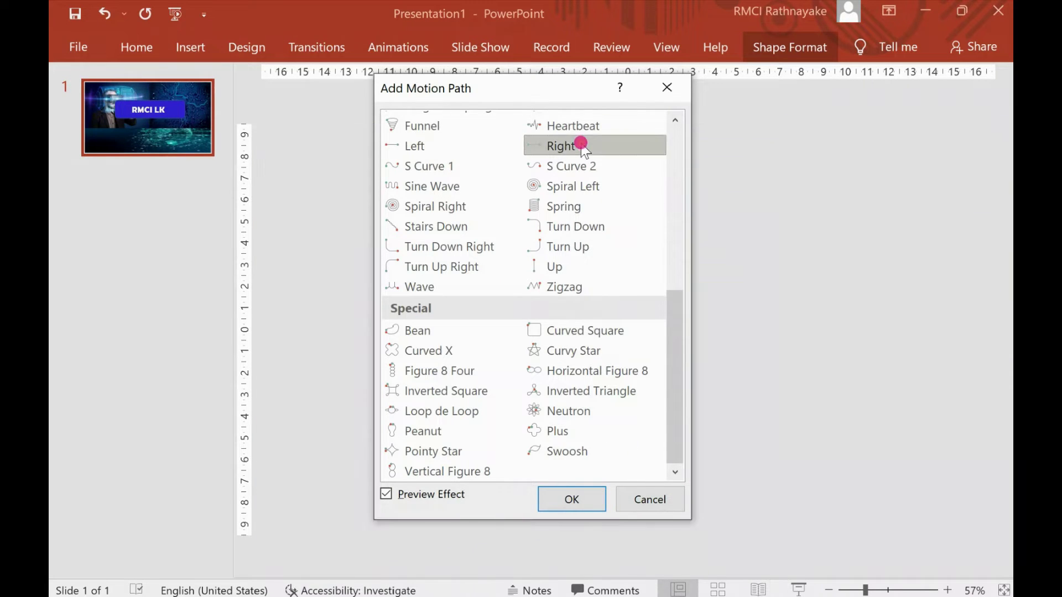
pyautogui.click(588, 502)
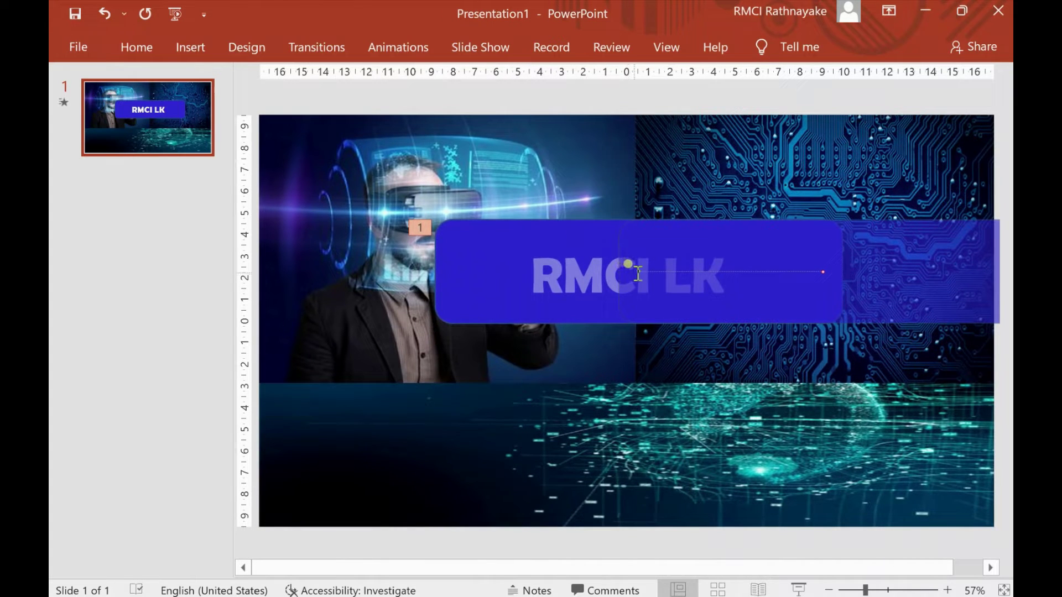
pyautogui.moveTo(616, 271); pyautogui.dragTo(320, 274)
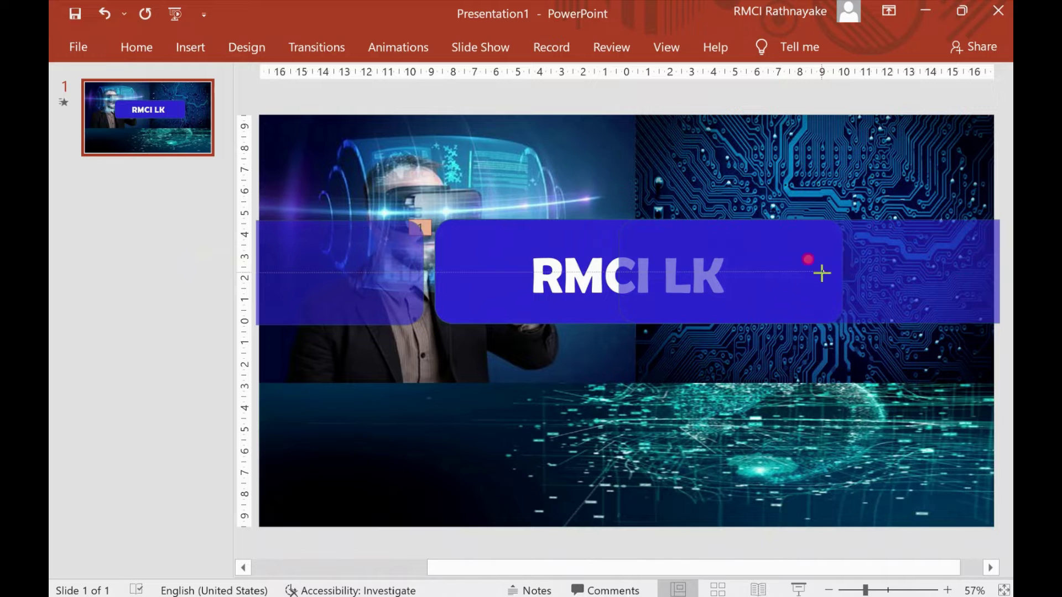
# Drag the motion path's end back onto the banner, then preview the slide-in
pyautogui.moveTo(818, 268); pyautogui.dragTo(642, 273)
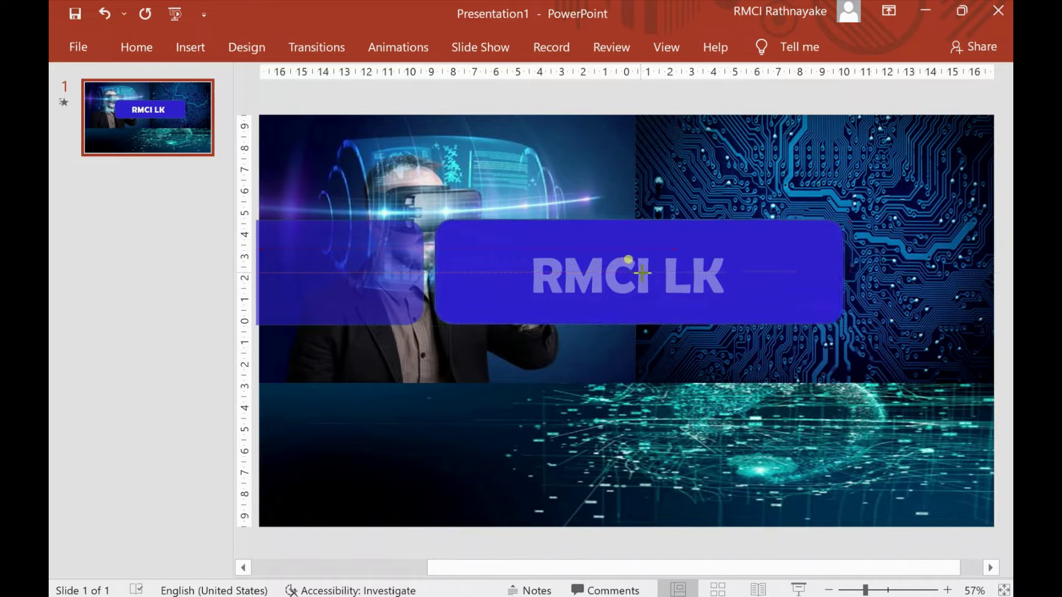
pyautogui.moveTo(636, 272); pyautogui.dragTo(639, 271)
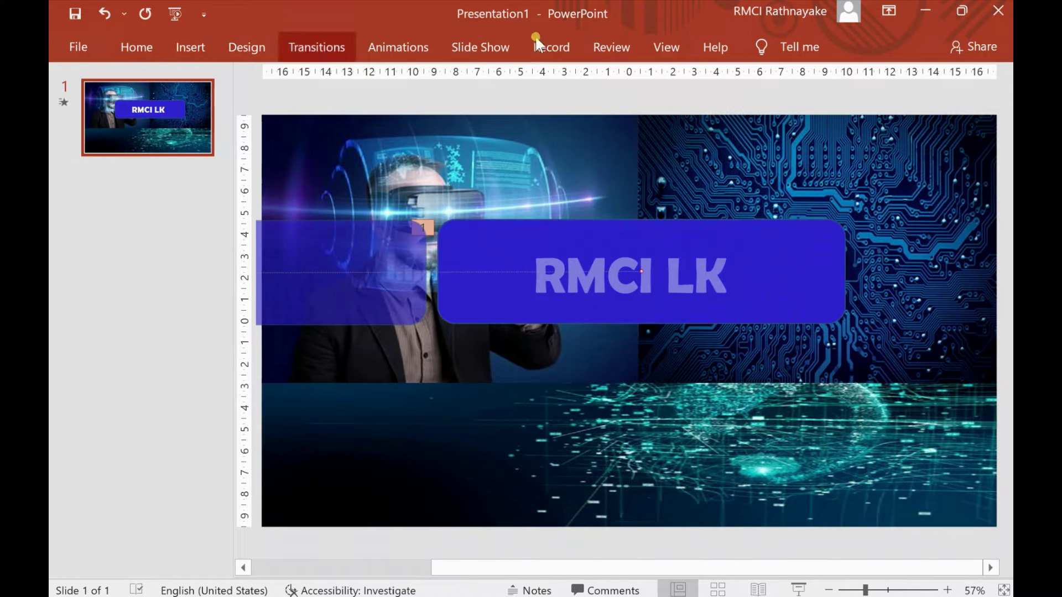
pyautogui.click(392, 48)
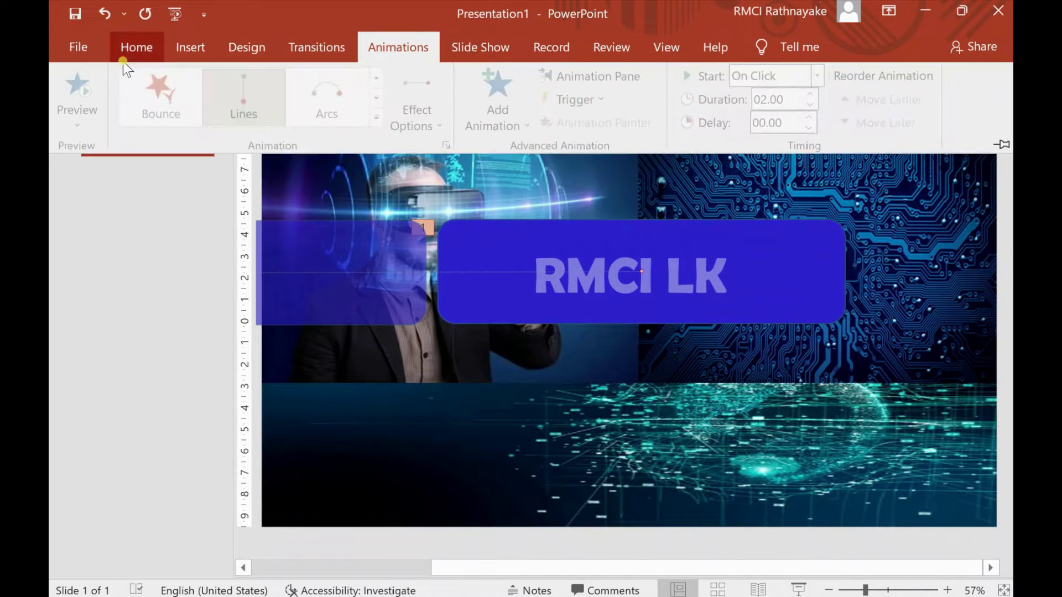
pyautogui.click(94, 80)
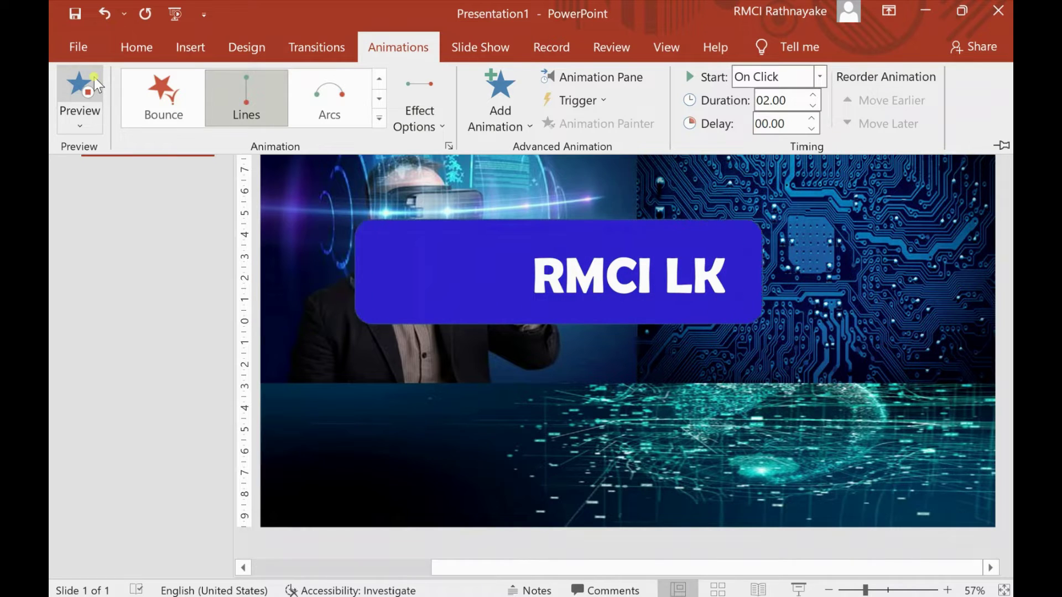
pyautogui.click(624, 275)
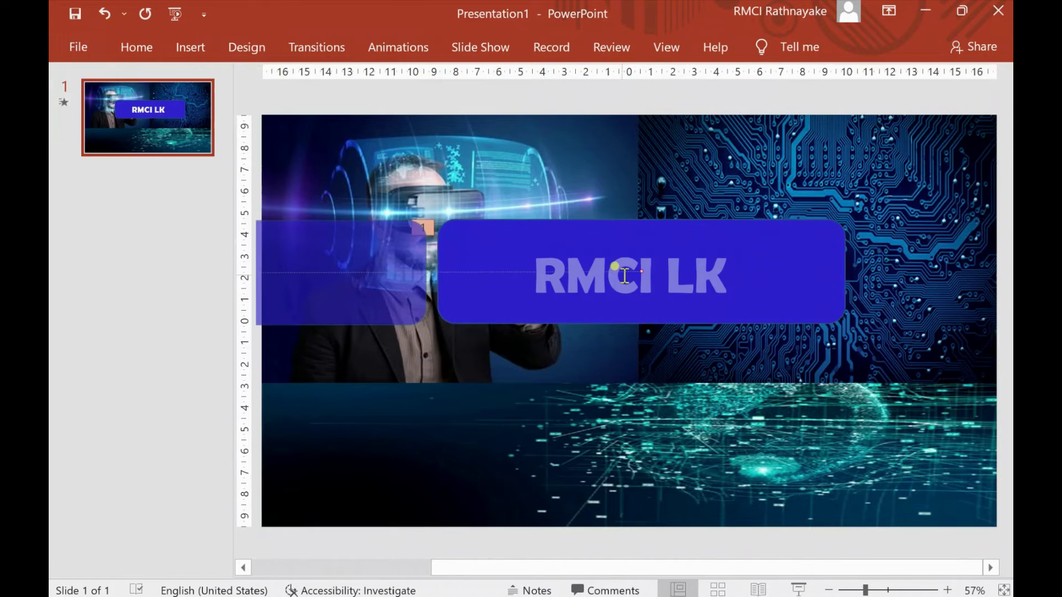
pyautogui.click(618, 274)
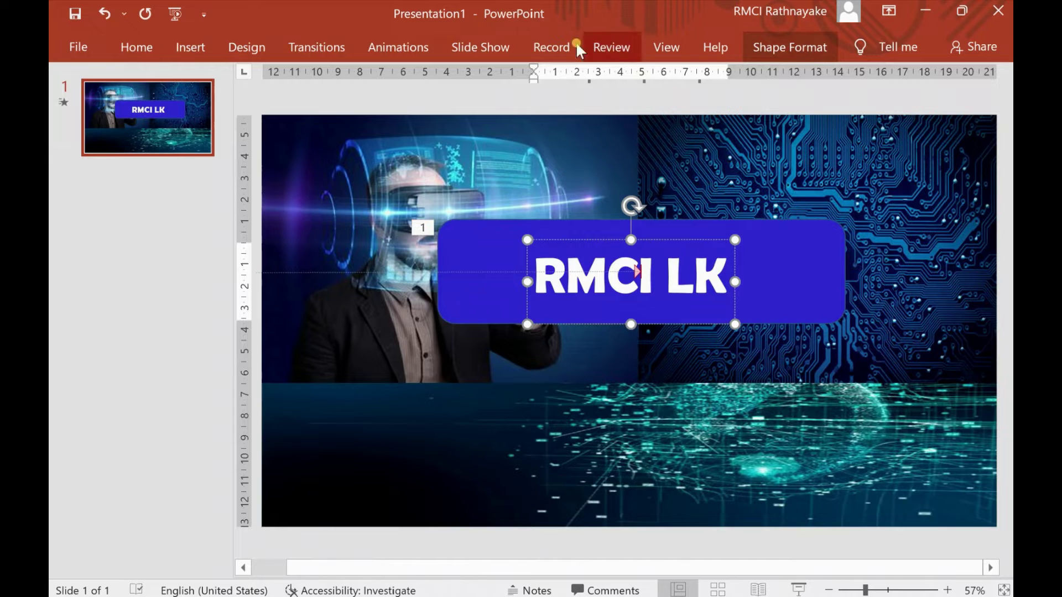
# Give RMCI LK a Grow & Turn entrance, preview it, and set Start to With Previous
pyautogui.click(370, 50)
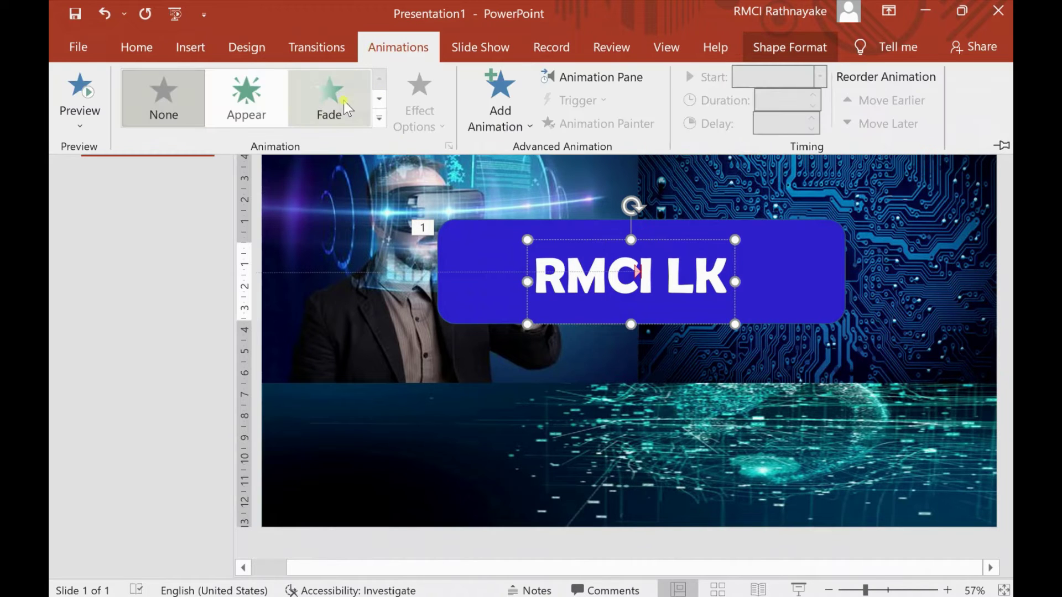
pyautogui.click(380, 120)
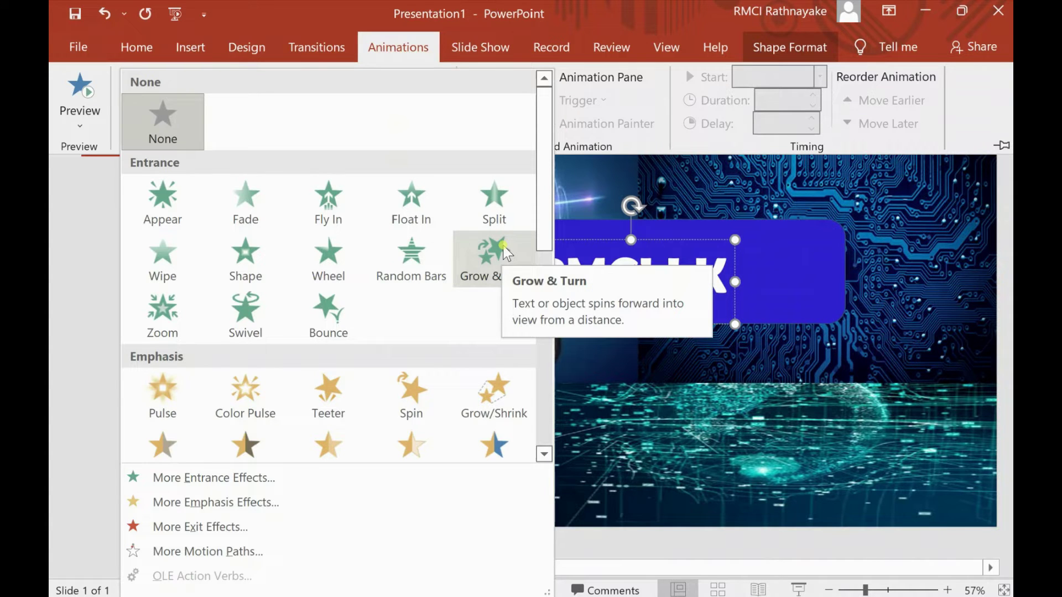
pyautogui.click(475, 246)
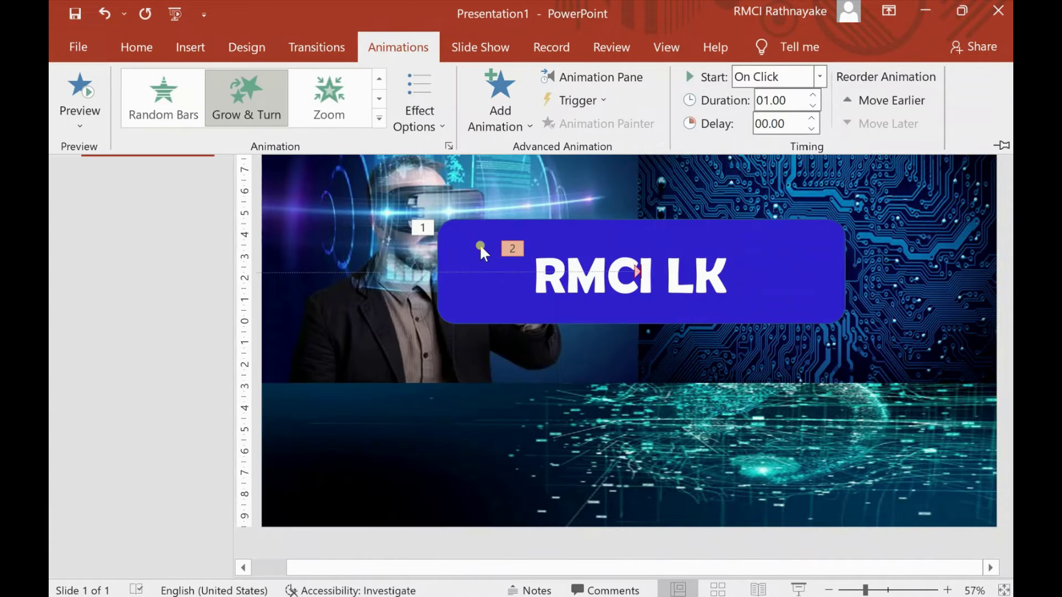
pyautogui.click(80, 90)
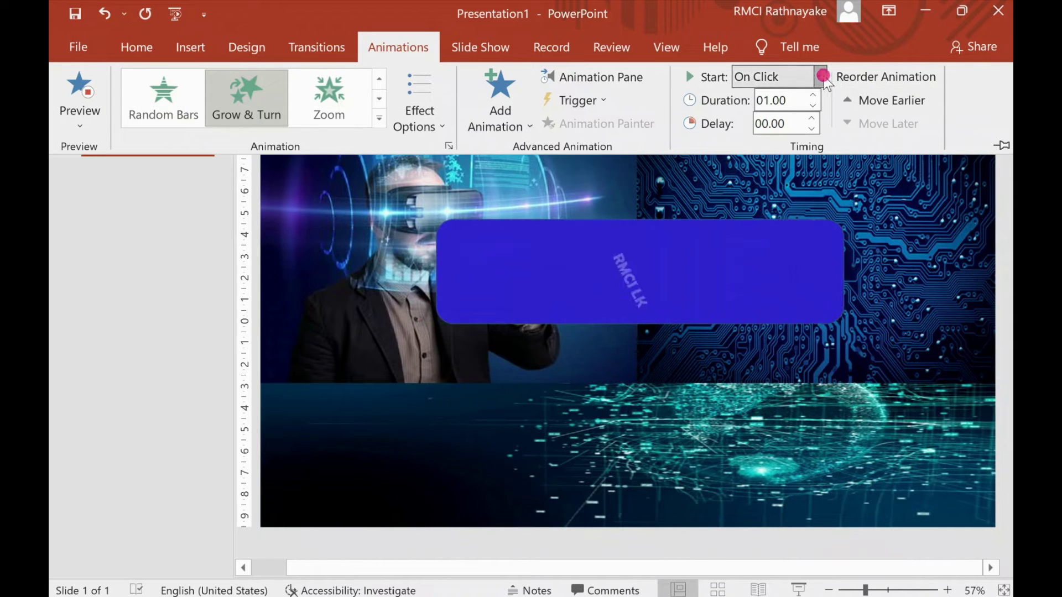
pyautogui.click(818, 76)
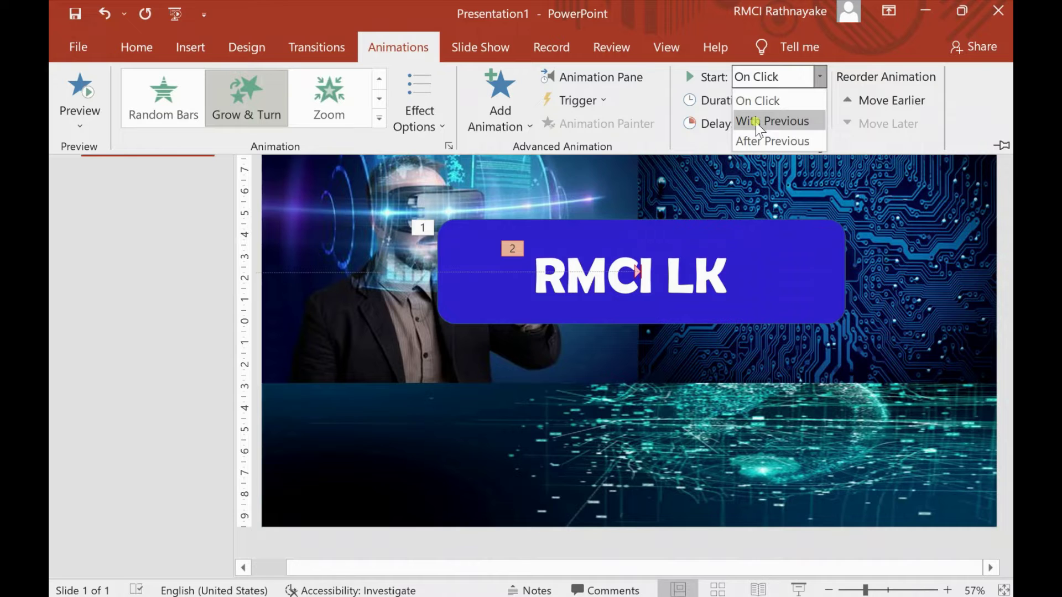
pyautogui.click(755, 122)
pyautogui.hotkey('ctrl', 'F1')
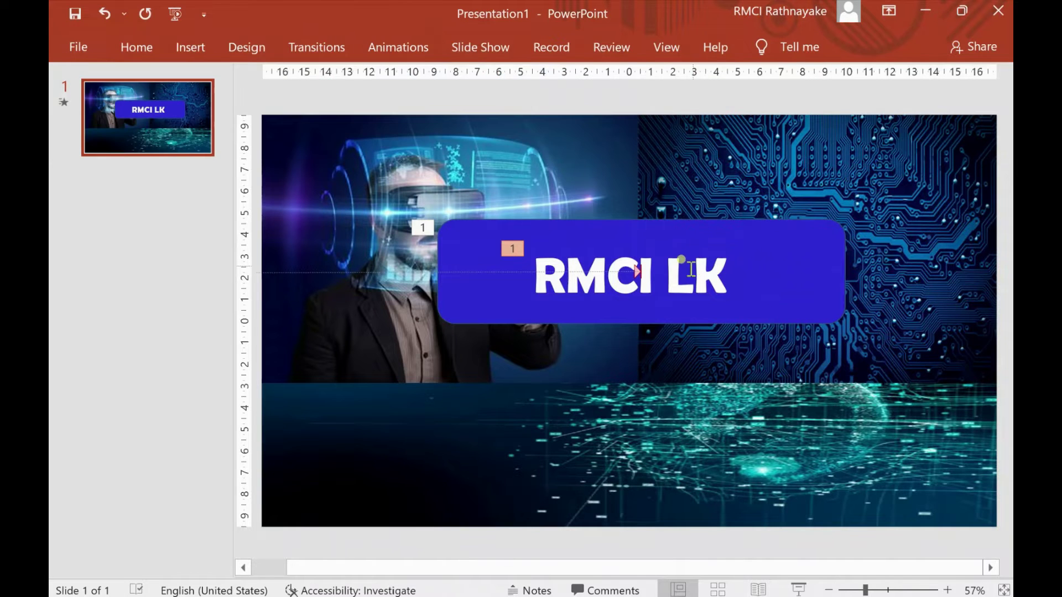
pyautogui.click(652, 275)
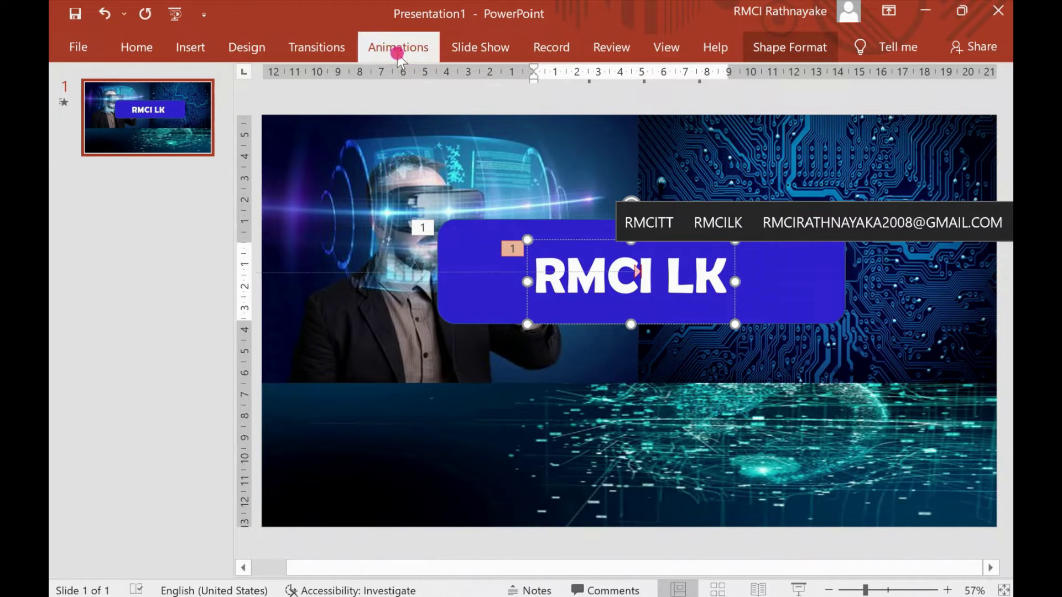
# Set the blue banner's motion path to start With Previous and preview both animations together
pyautogui.click(398, 47)
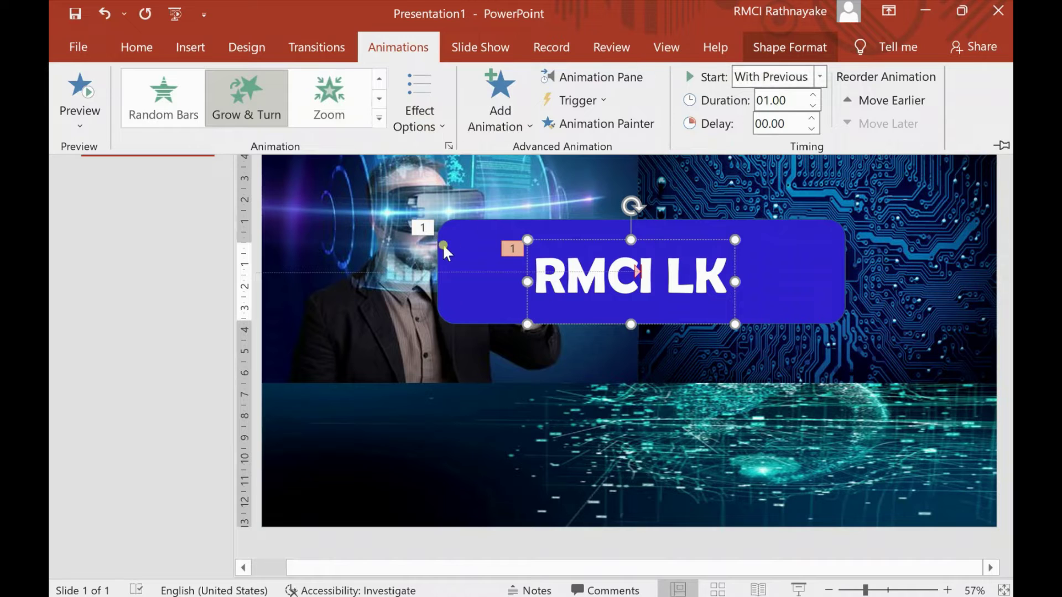
pyautogui.click(441, 247)
pyautogui.click(442, 248)
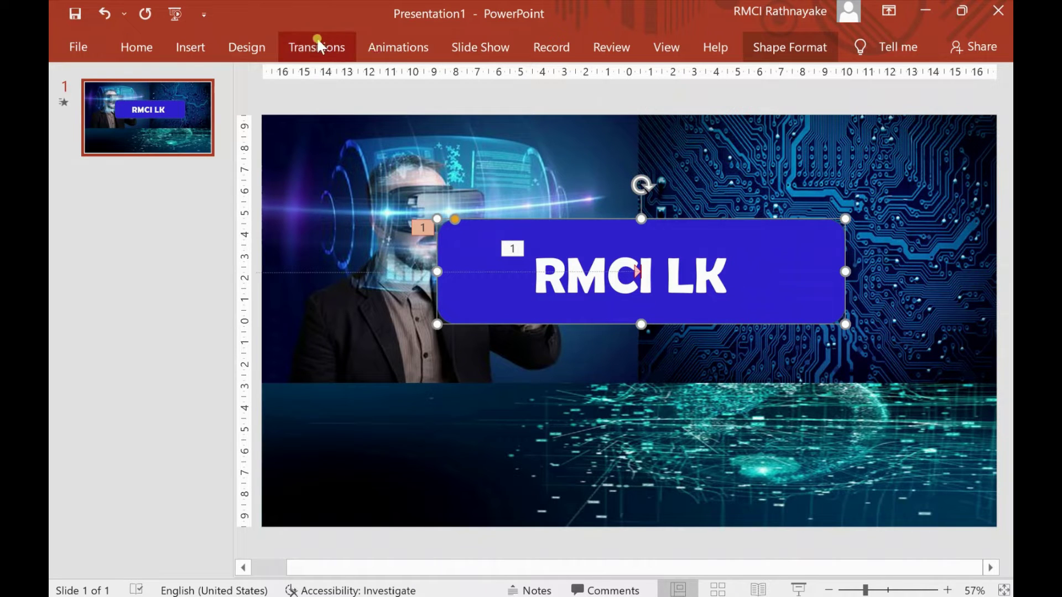
pyautogui.click(423, 49)
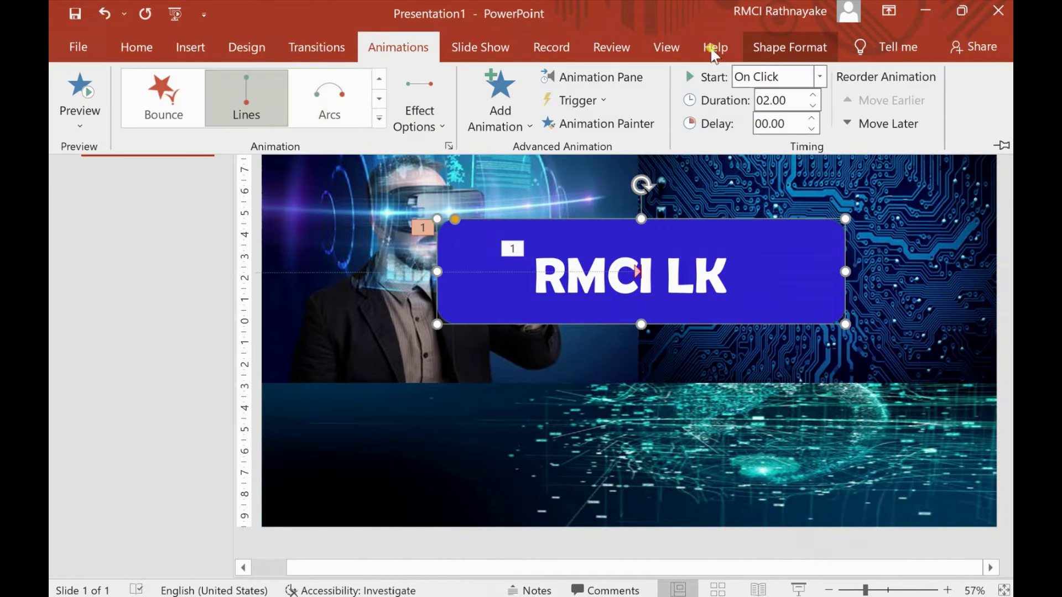
pyautogui.click(819, 77)
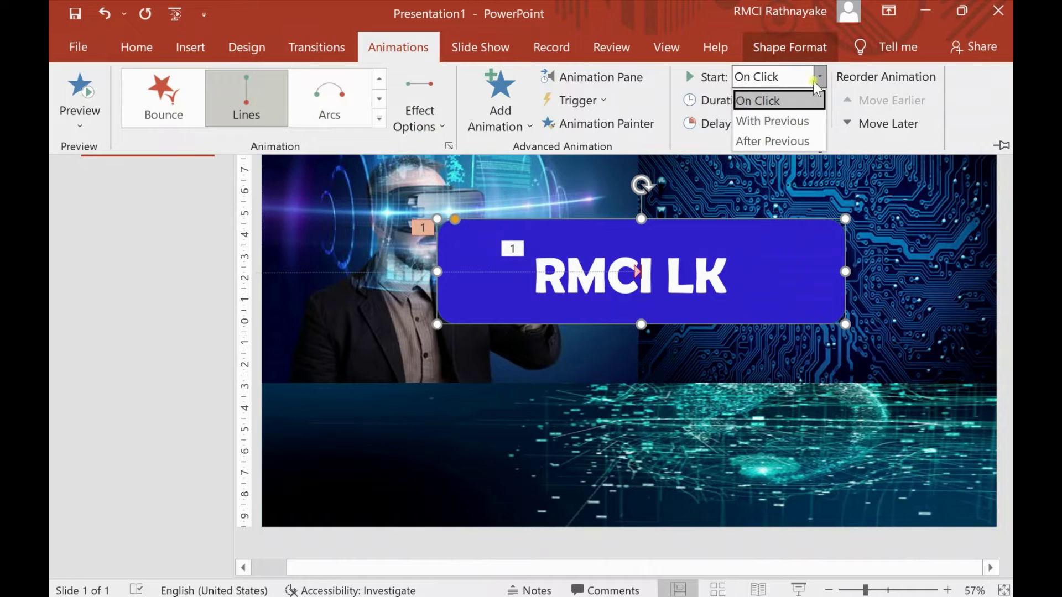
pyautogui.click(783, 121)
pyautogui.click(894, 285)
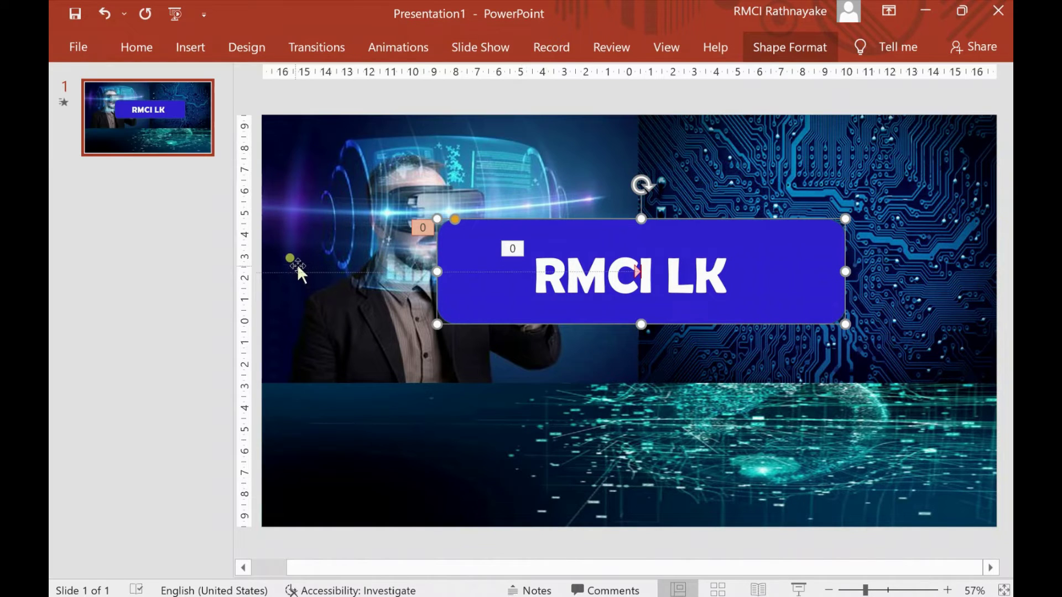
pyautogui.click(396, 44)
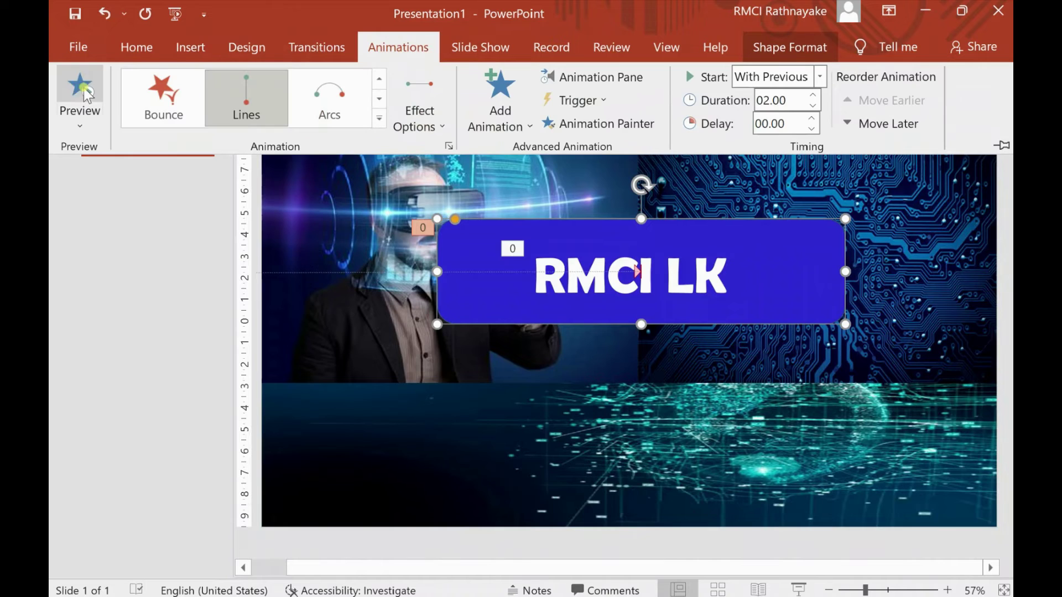
pyautogui.click(80, 92)
pyautogui.click(150, 46)
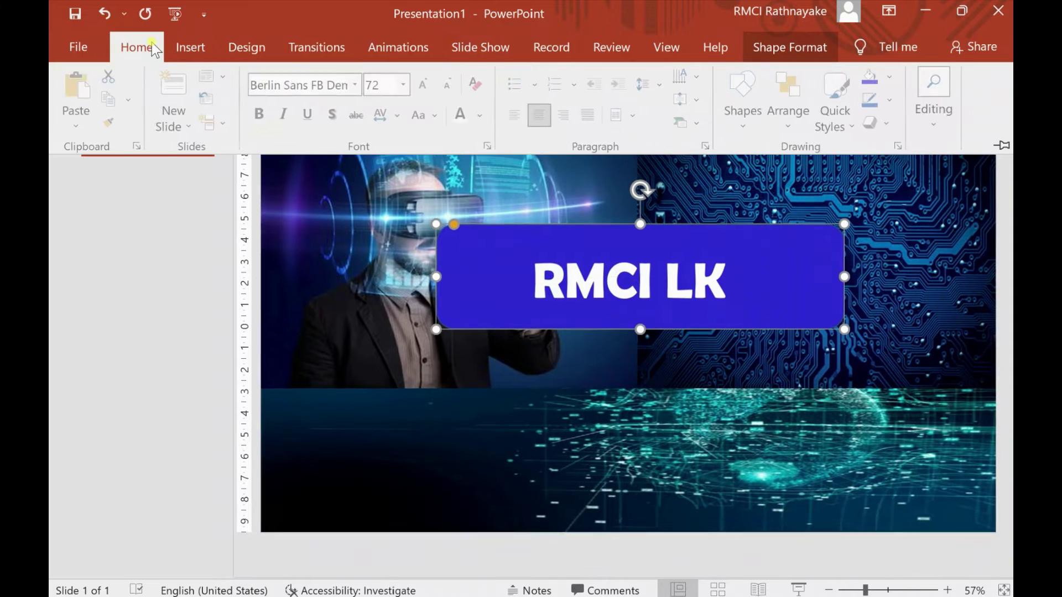
# Insert a new text box below the banner and paste RMCI LK into it
pyautogui.click(213, 47)
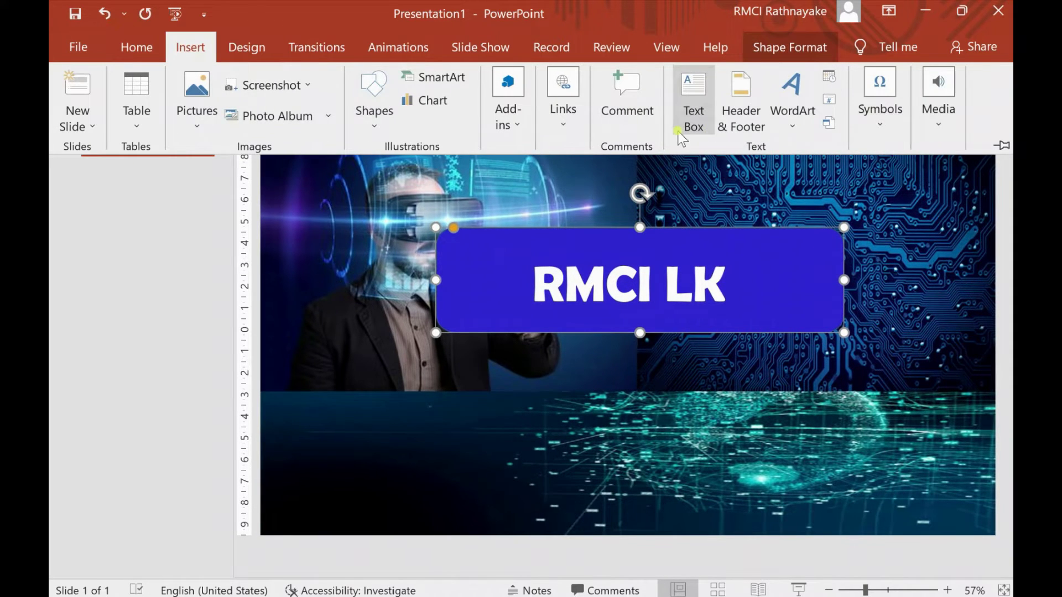
pyautogui.click(693, 119)
pyautogui.click(511, 401)
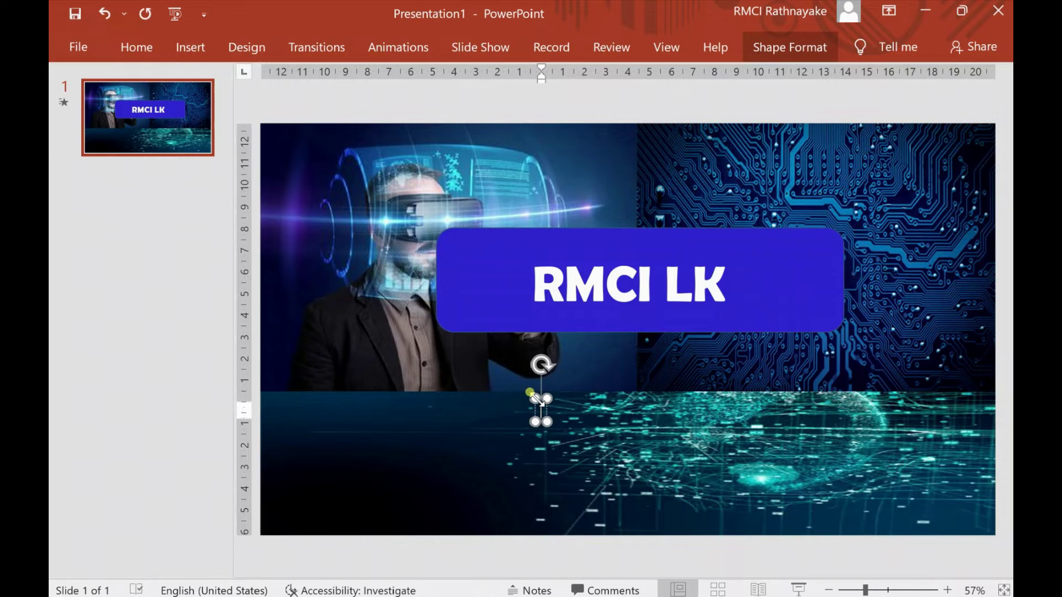
pyautogui.write('RMCI LK')
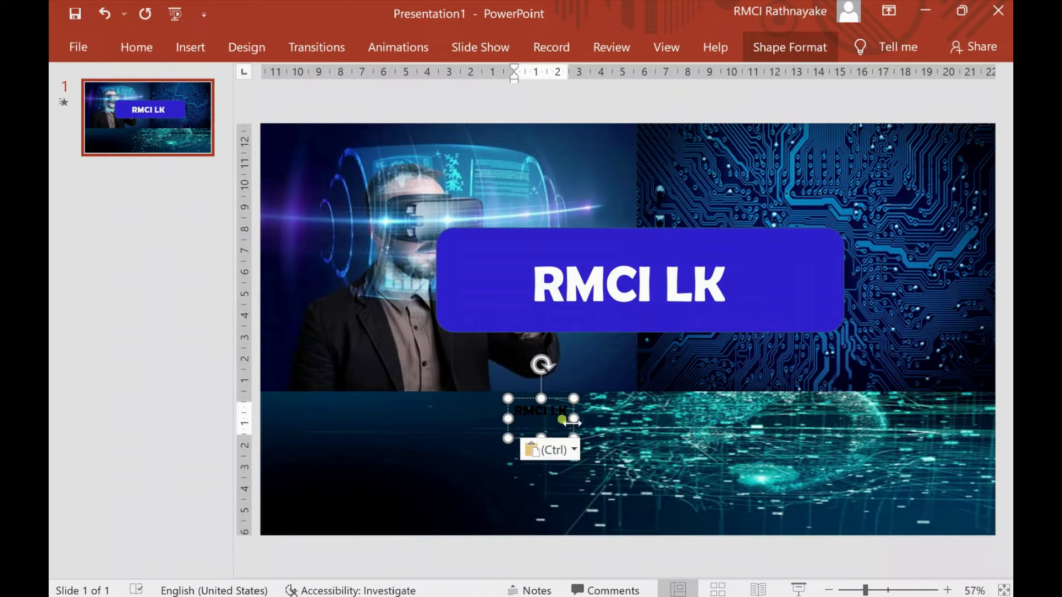
# Replace the pasted text with 'Su', switch the input language, and launch Windows Settings
pyautogui.rightClick(570, 412)
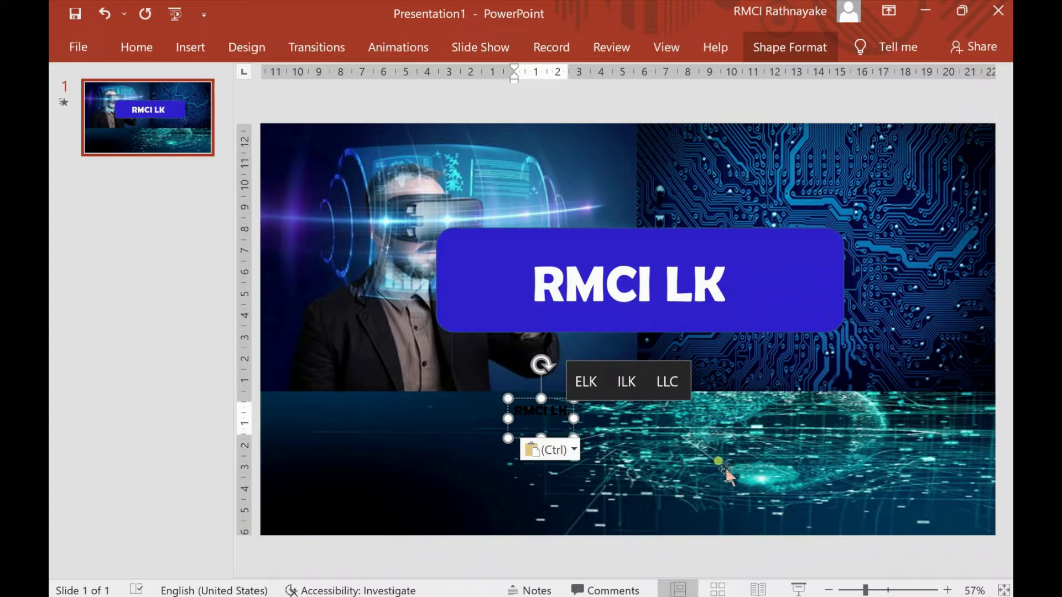
pyautogui.press('BackSpace')
pyautogui.press('BackSpace')
pyautogui.press('BackSpace')
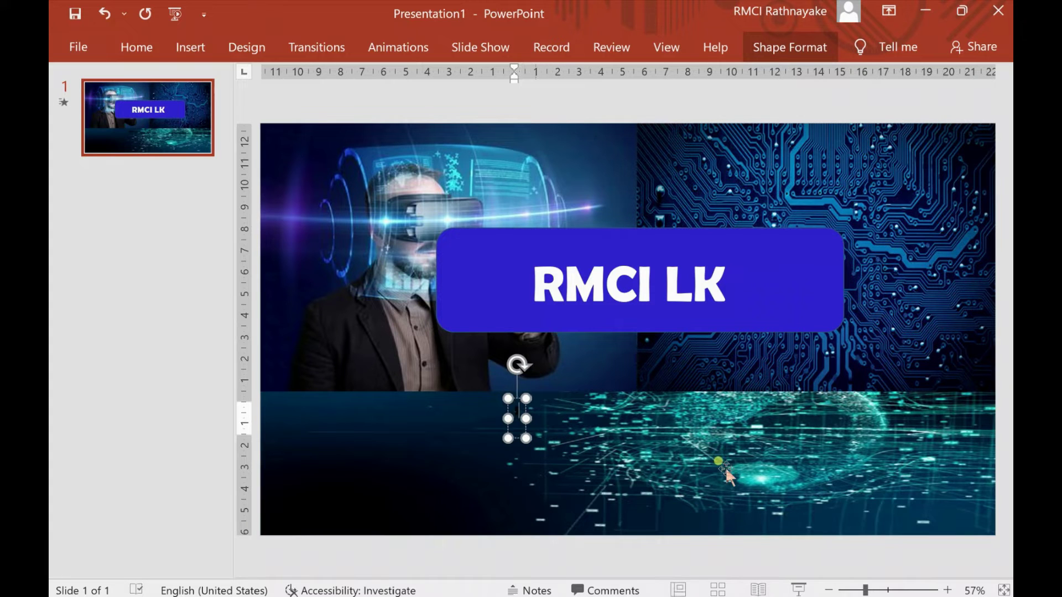
pyautogui.write('Su')
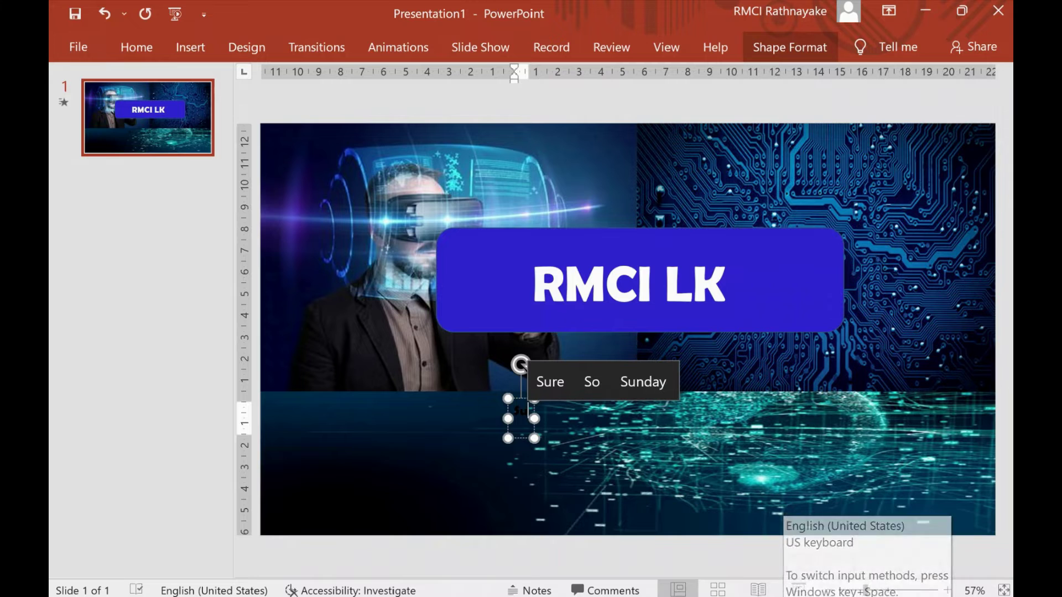
pyautogui.press('super+space')
pyautogui.press('super+space')
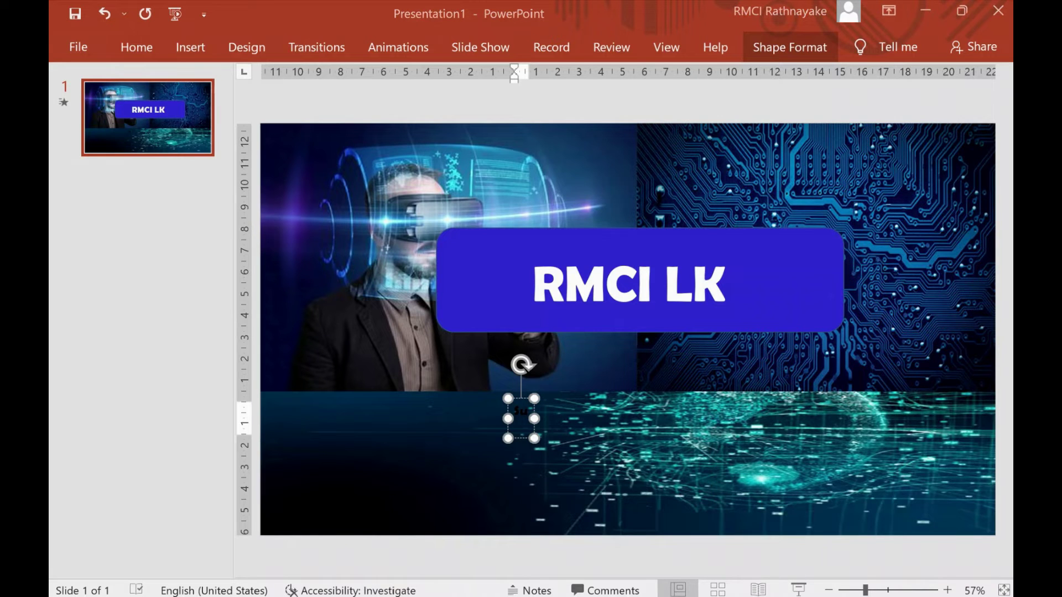
pyautogui.press('super+i')
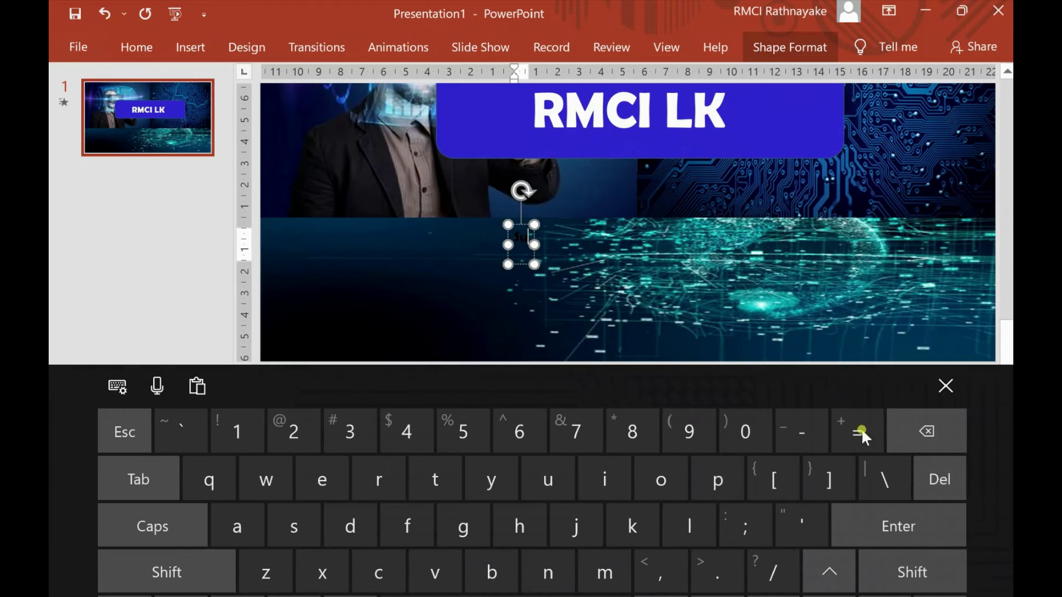
# Type 'Subcribe Us' in the text box, close the on-screen keyboard, and select the text
pyautogui.write('Su')
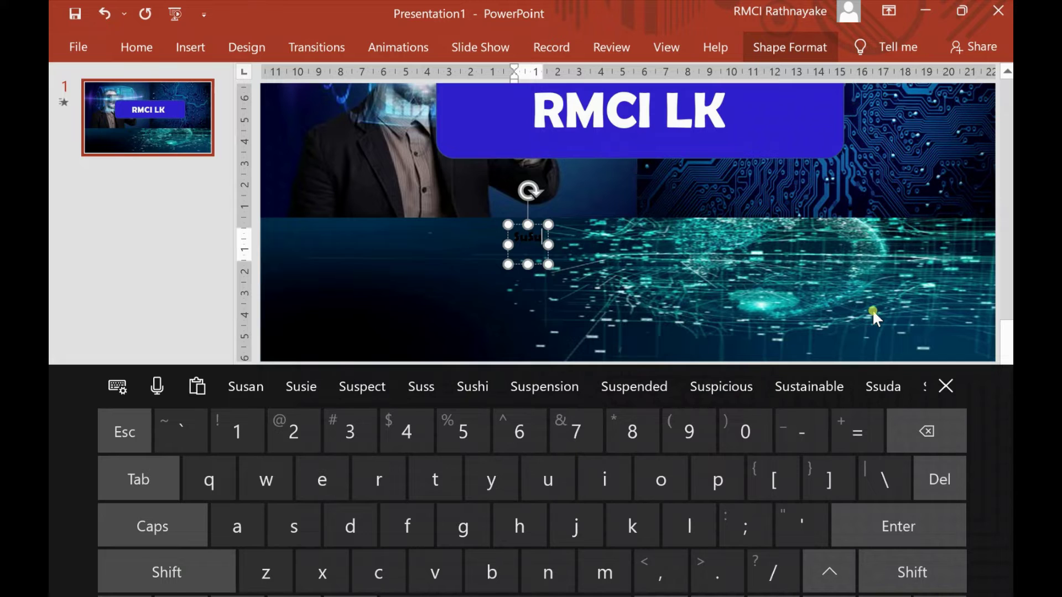
pyautogui.press('BackSpace')
pyautogui.press('BackSpace')
pyautogui.press('BackSpace')
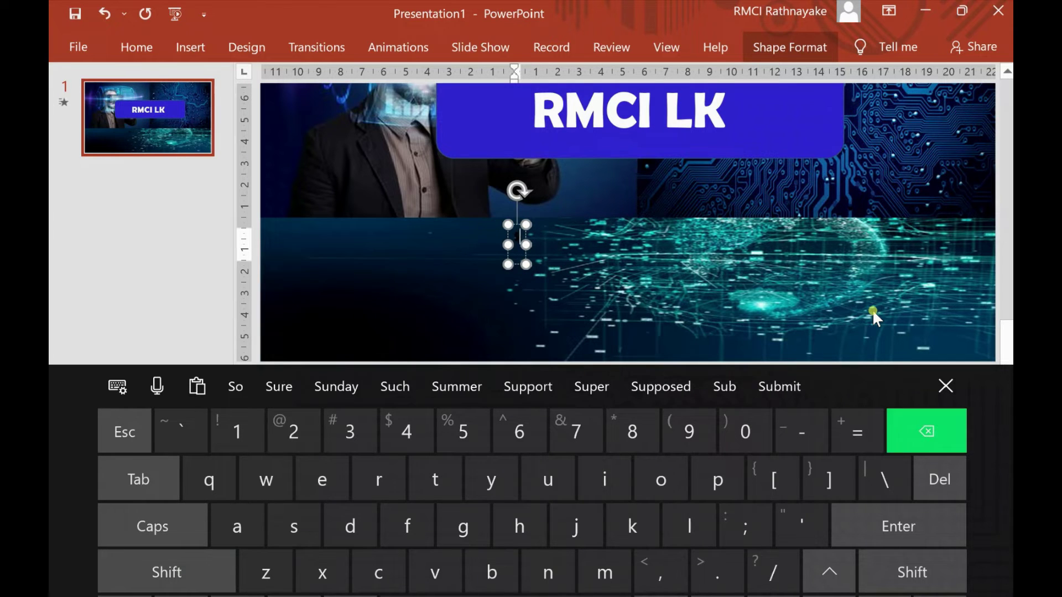
pyautogui.write('Subcrib')
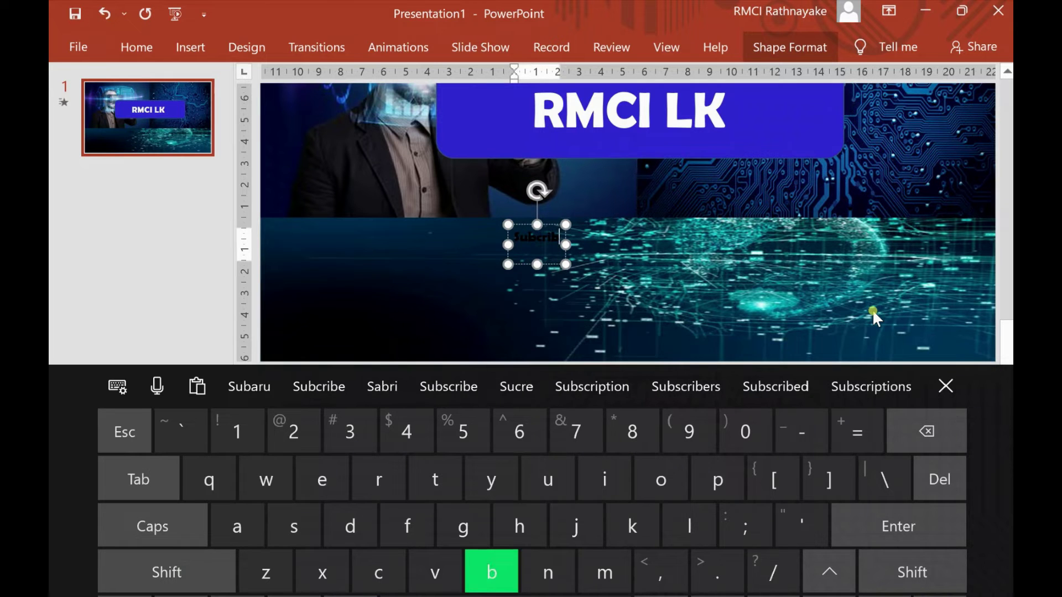
pyautogui.write('e Us')
pyautogui.click(946, 385)
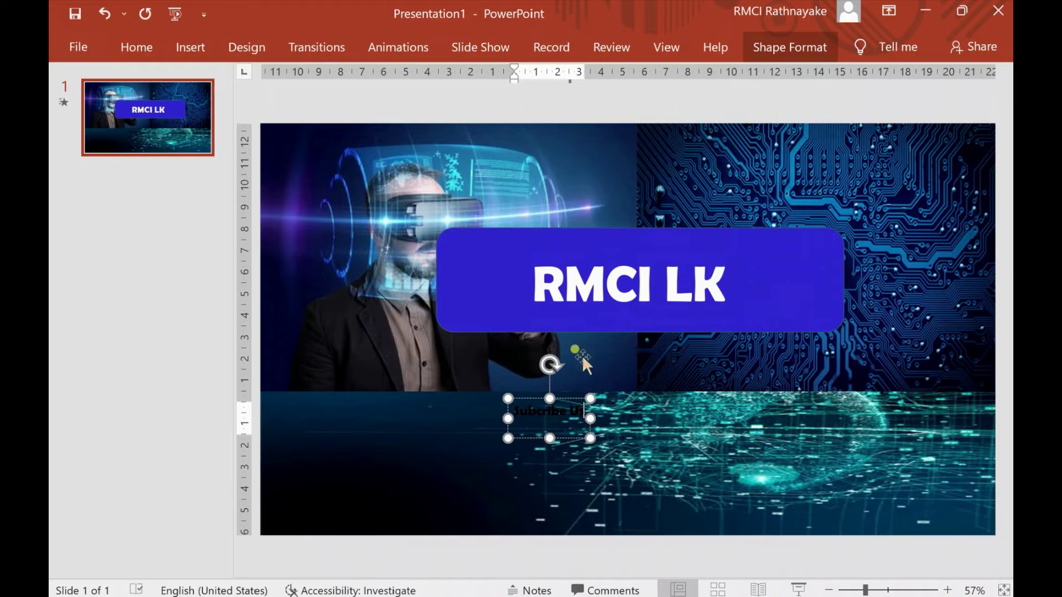
pyautogui.tripleClick(568, 409)
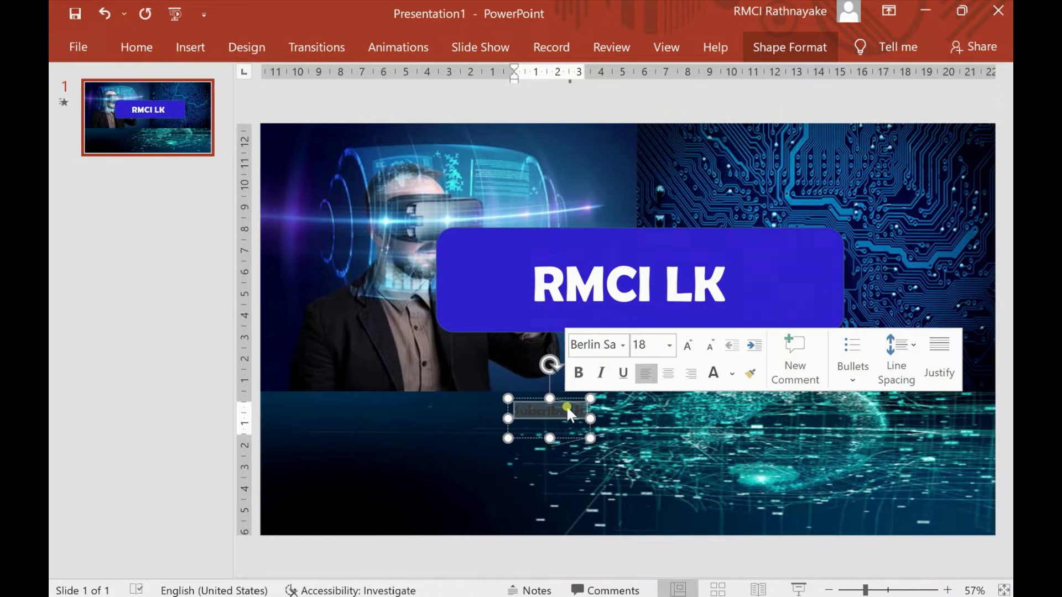
# Enlarge the Subcribe Us text to 40 pt and make it white
pyautogui.click(690, 344)
pyautogui.click(690, 344)
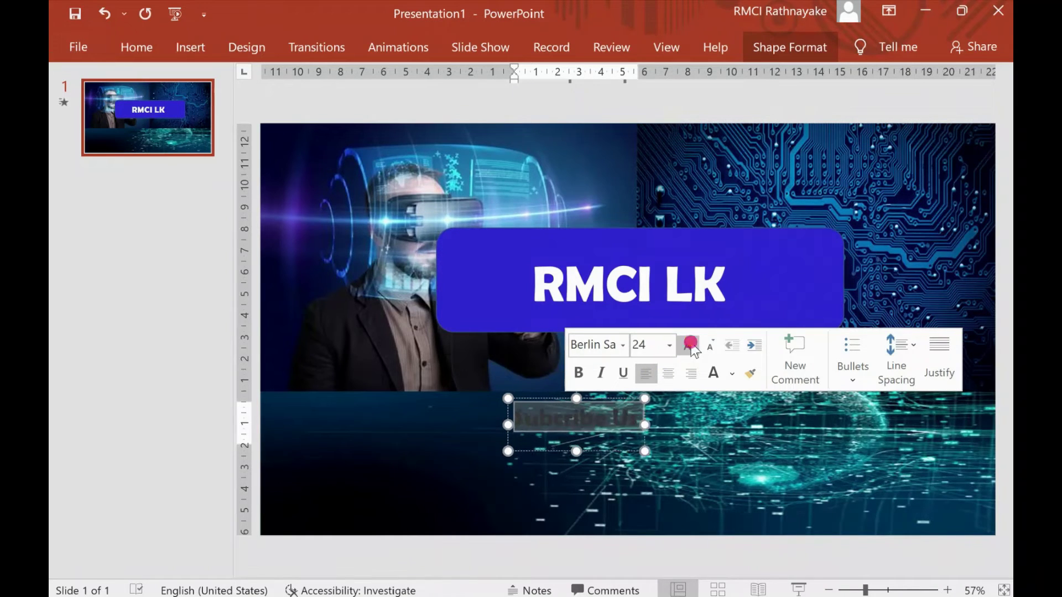
pyautogui.click(690, 345)
pyautogui.click(690, 344)
pyautogui.click(690, 344)
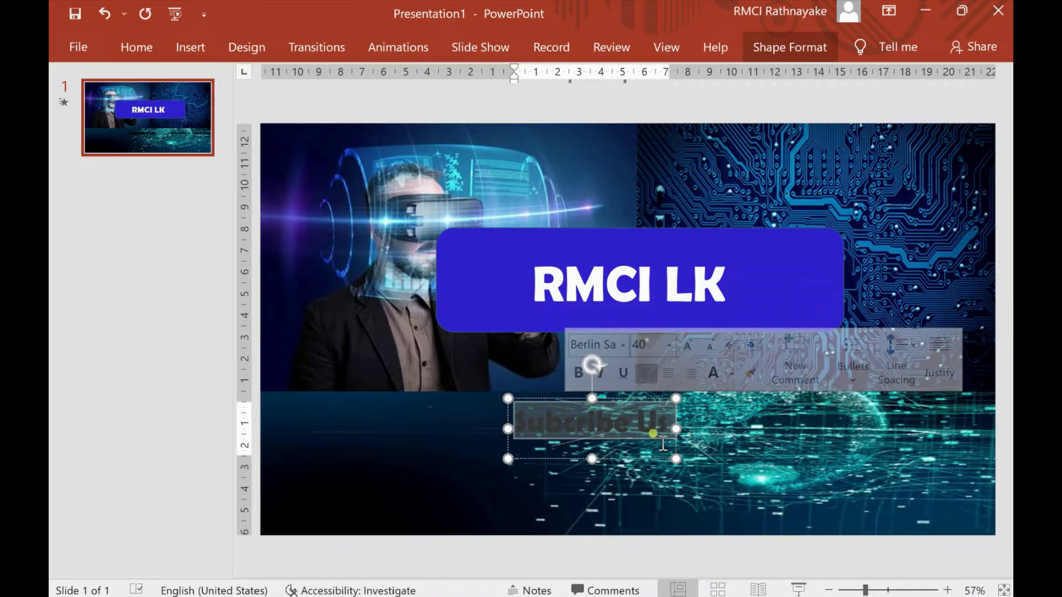
pyautogui.click(713, 376)
pyautogui.click(747, 438)
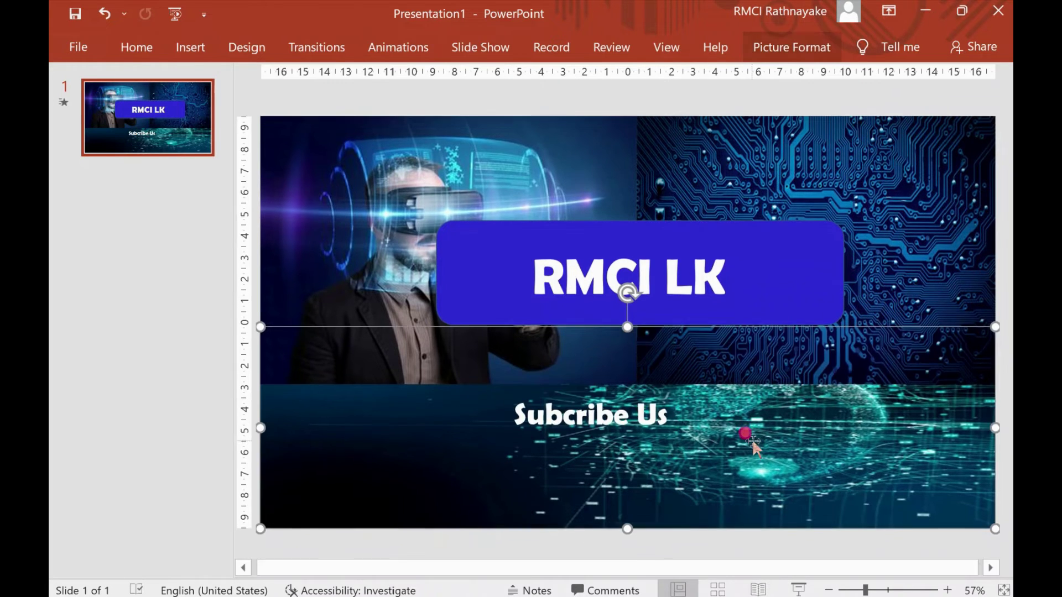
# Move the Subcribe Us box onto the lower right of the blue banner
pyautogui.rightClick(661, 419)
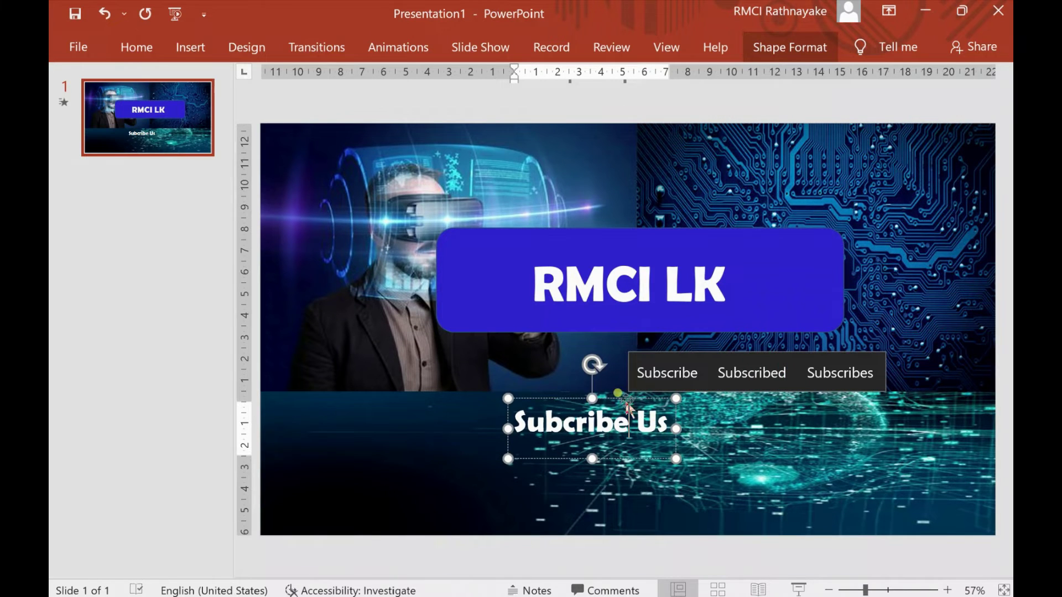
pyautogui.moveTo(627, 408); pyautogui.dragTo(654, 348)
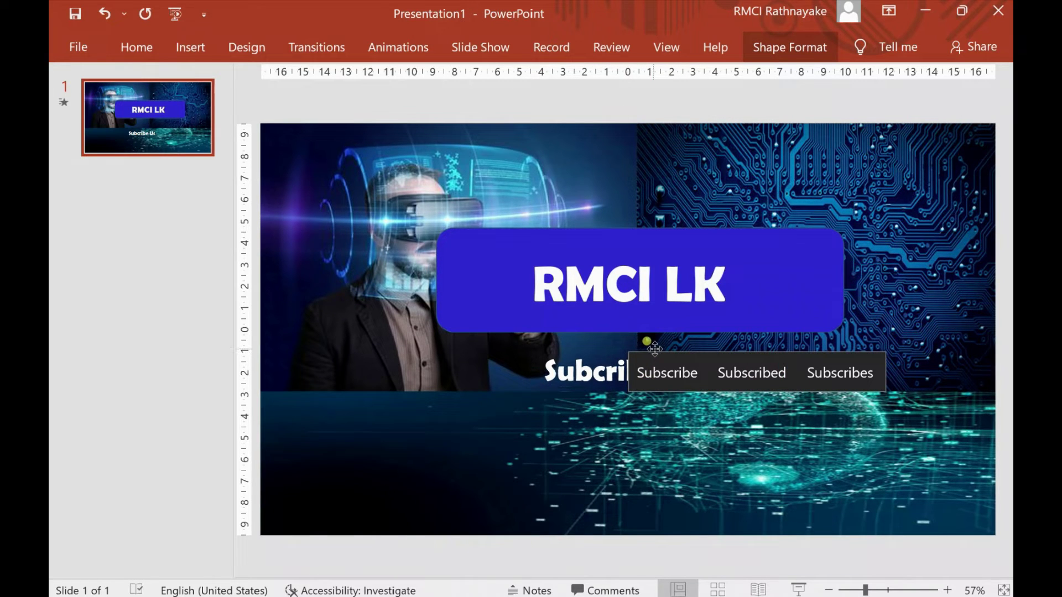
pyautogui.moveTo(646, 346); pyautogui.dragTo(778, 294)
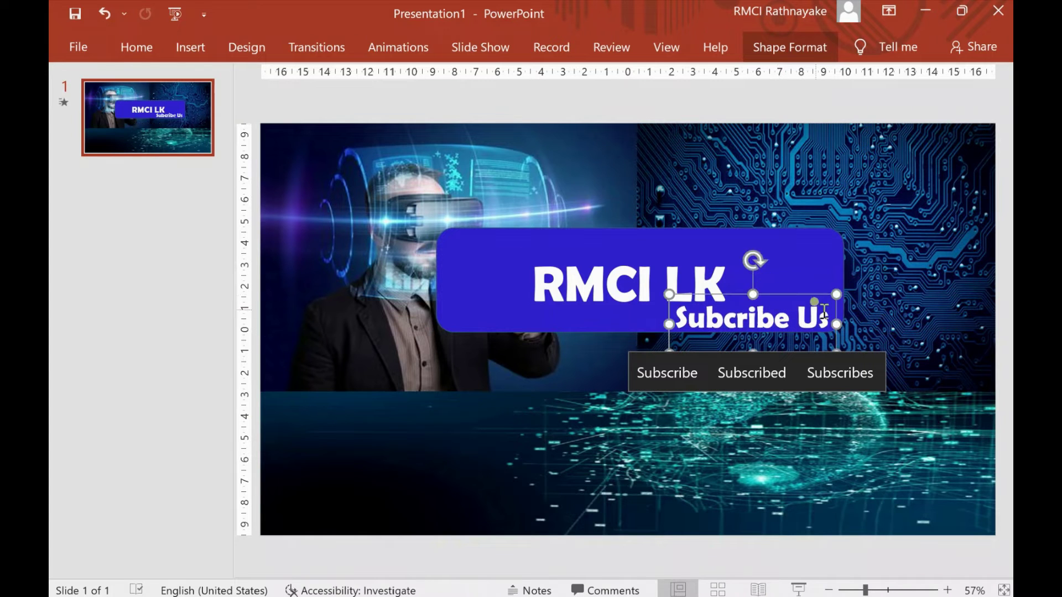
pyautogui.click(792, 288)
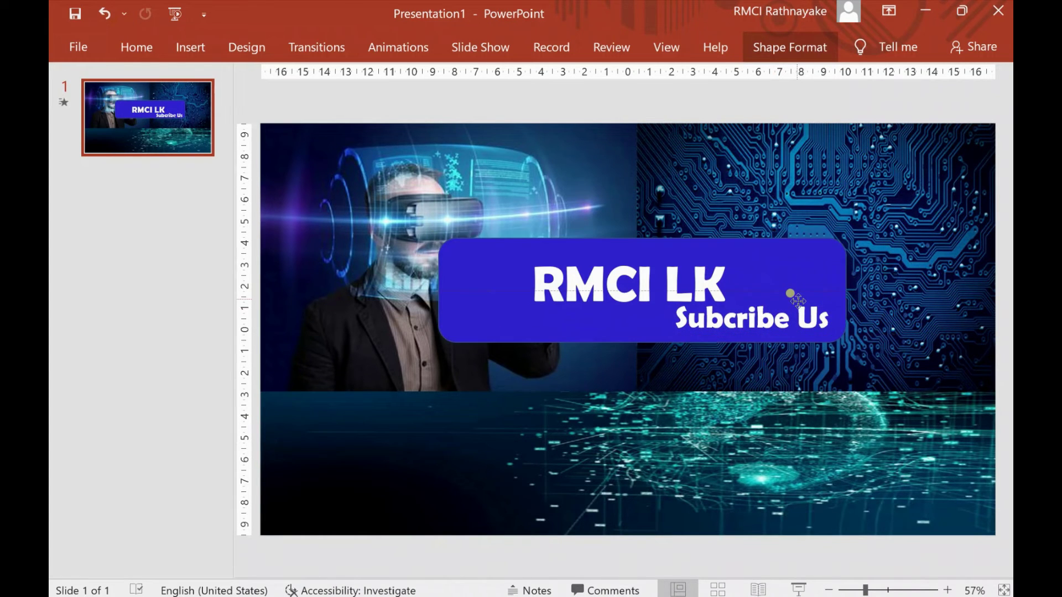
# Undo the banner shift and move Subcribe Us below the banner on the right
pyautogui.click(105, 14)
pyautogui.click(745, 326)
pyautogui.moveTo(792, 298); pyautogui.dragTo(801, 353)
# Change the Subcribe Us font to Berlin Sans FB Demi, then to DFGothic
pyautogui.rightClick(800, 391)
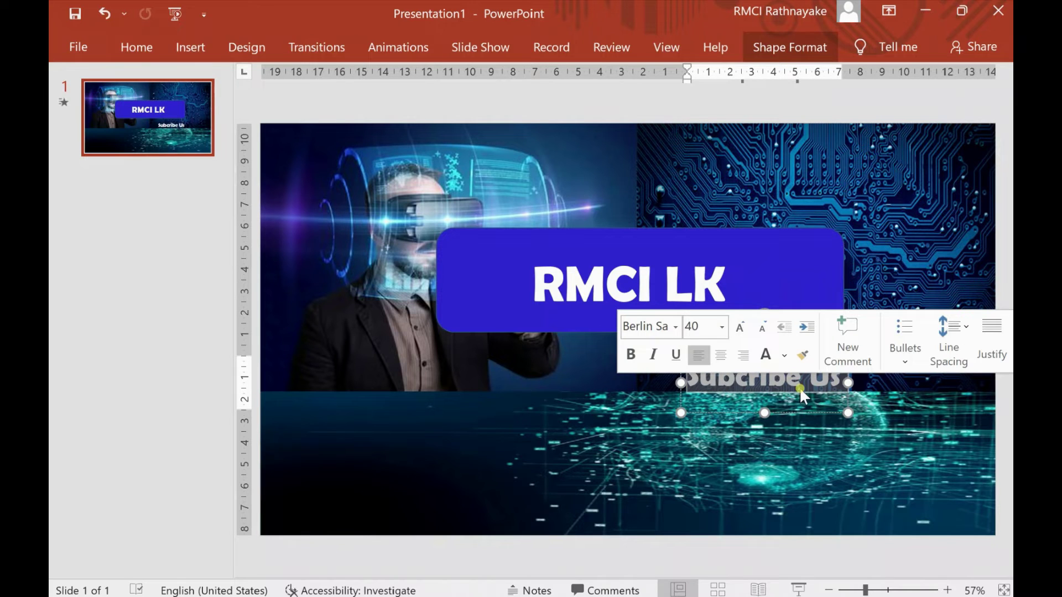
pyautogui.click(667, 326)
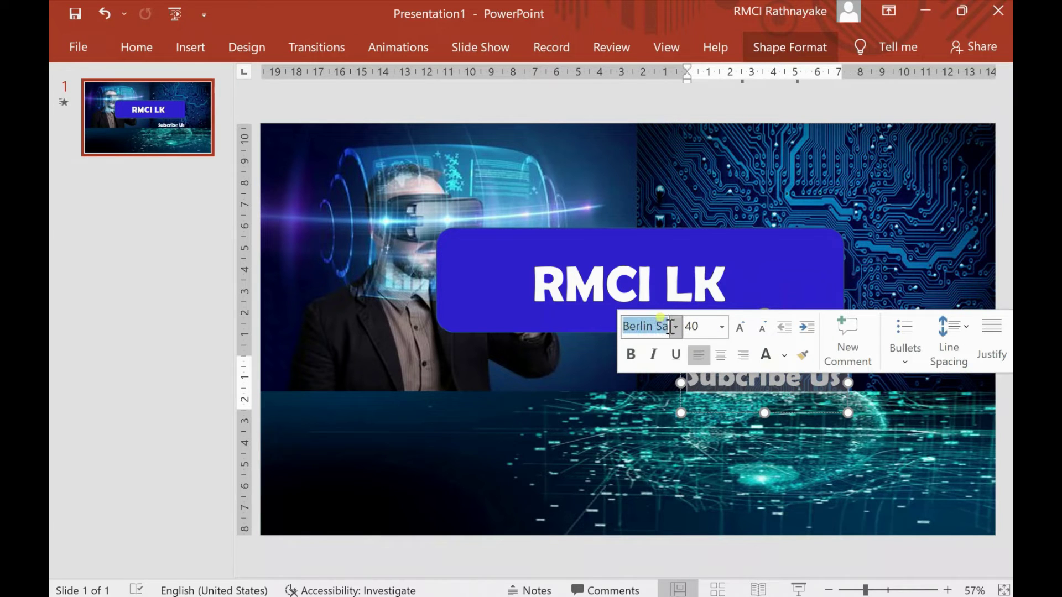
pyautogui.click(679, 327)
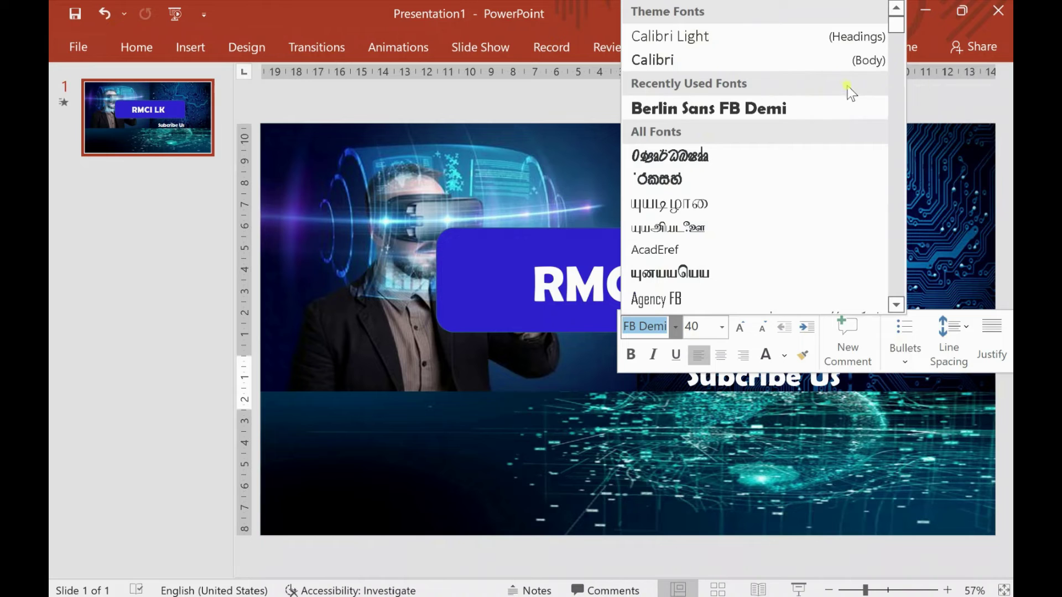
pyautogui.click(827, 100)
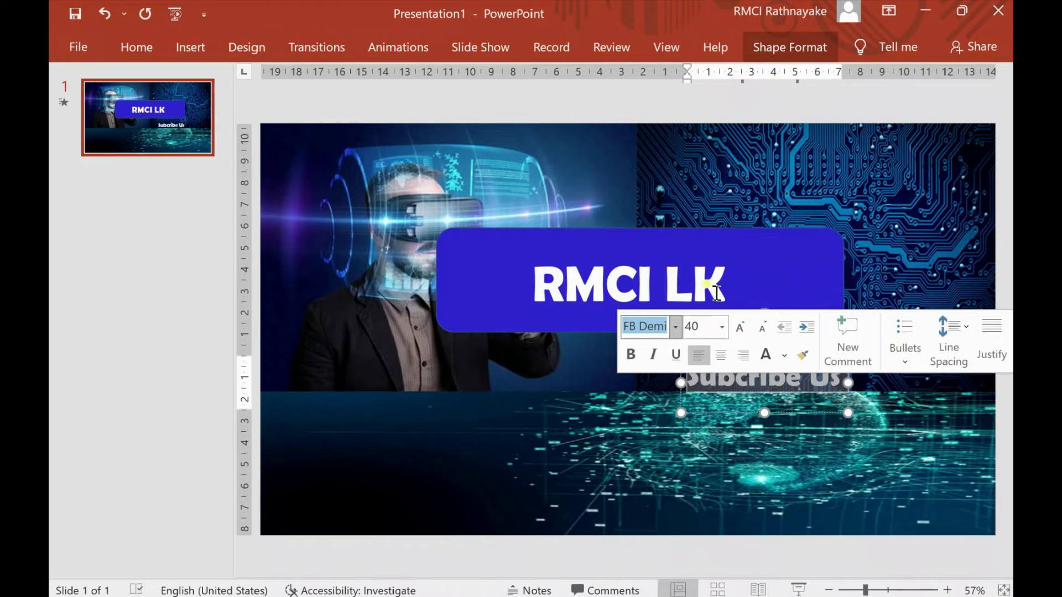
pyautogui.hotkey('alt', 'Down')
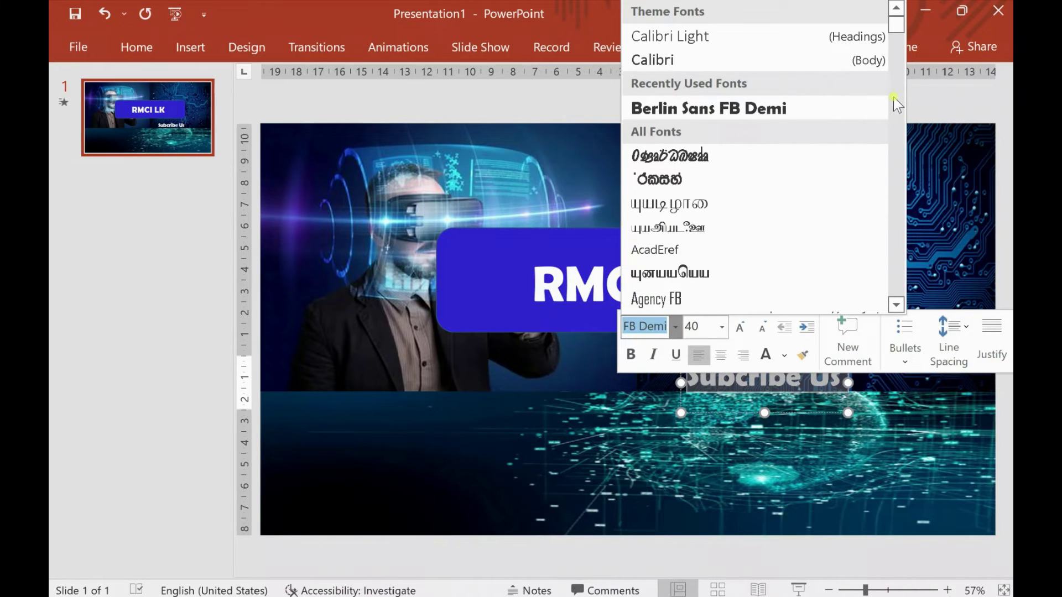
pyautogui.moveTo(896, 28); pyautogui.dragTo(902, 74)
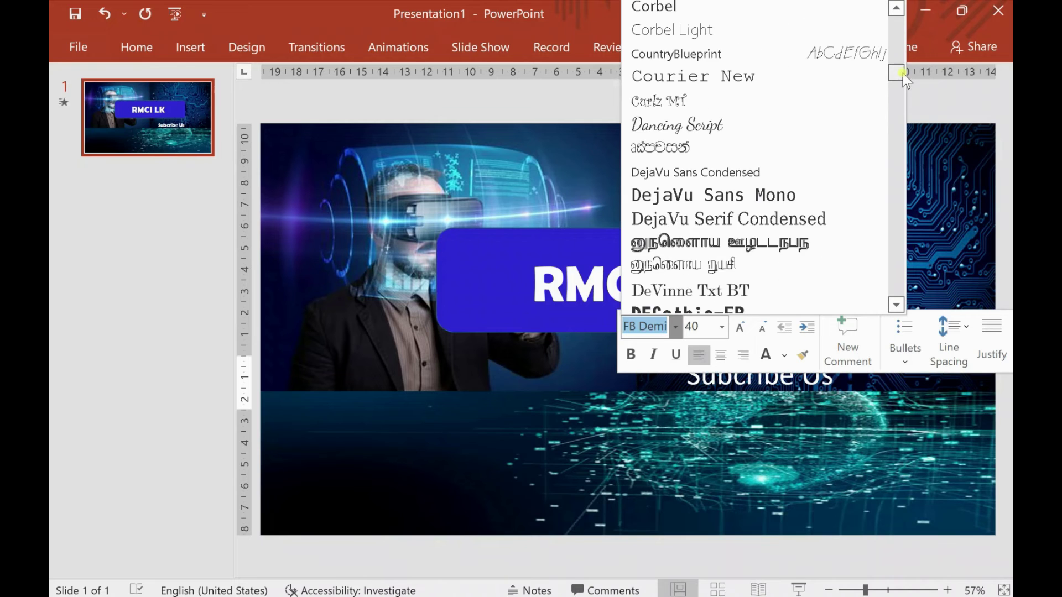
pyautogui.click(716, 309)
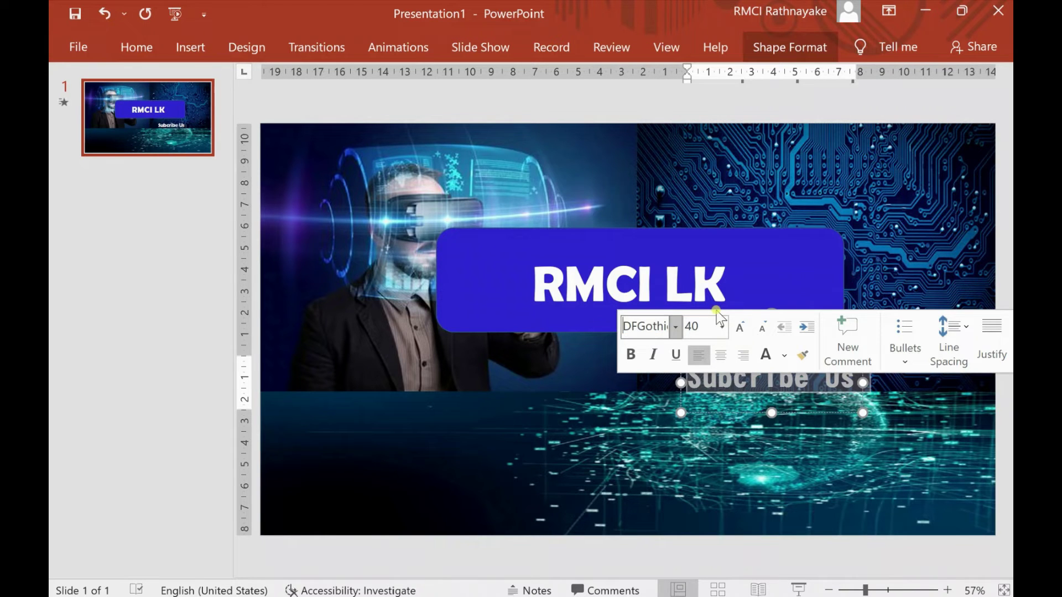
pyautogui.click(673, 464)
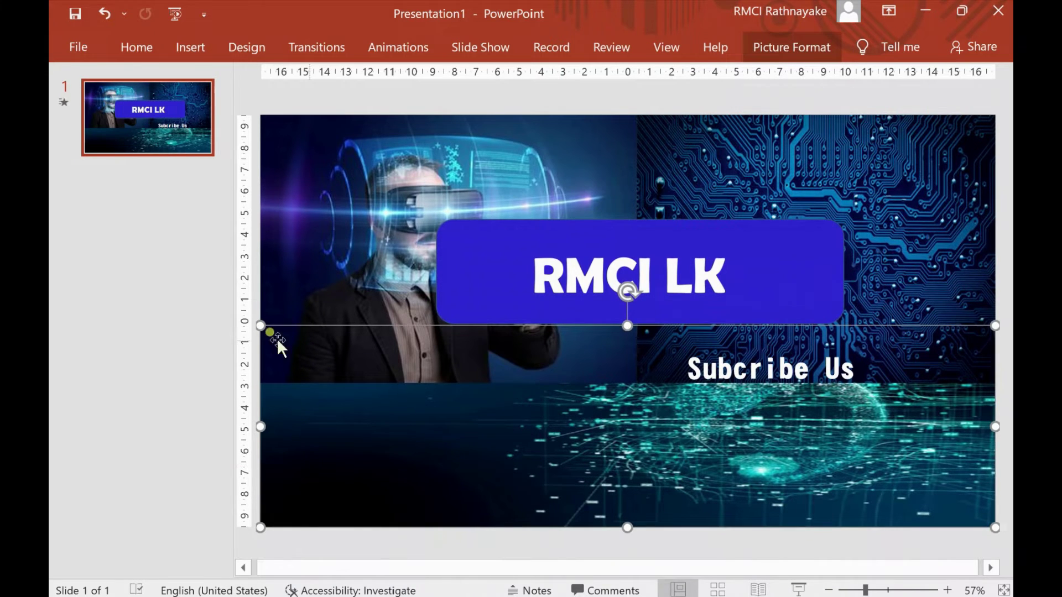
# Deselect the text and browse the Home, Insert, Design, Animations and Slide Show tabs
pyautogui.click(212, 348)
pyautogui.click(132, 47)
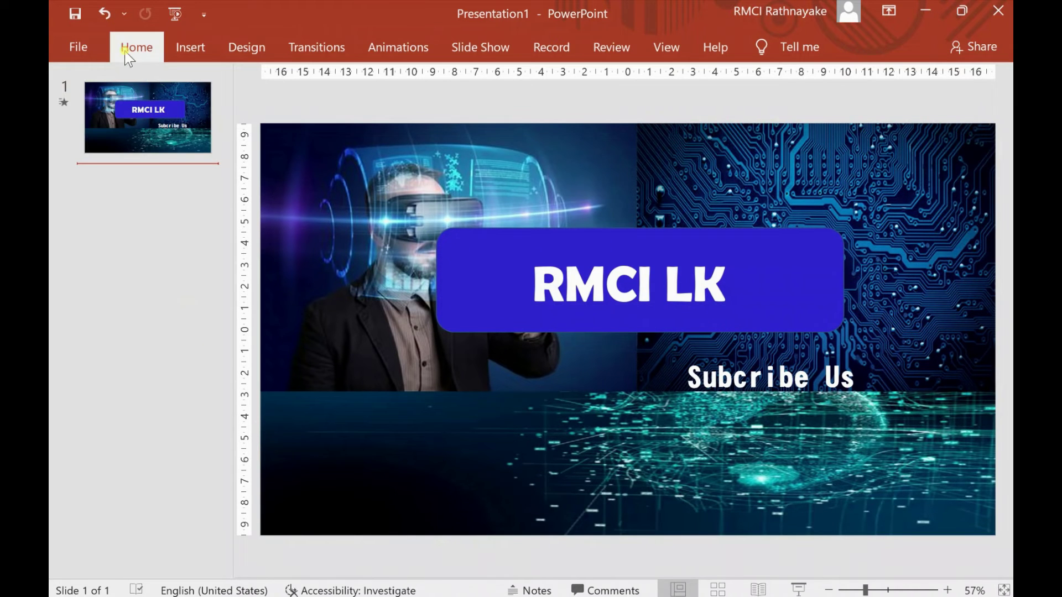
pyautogui.click(183, 48)
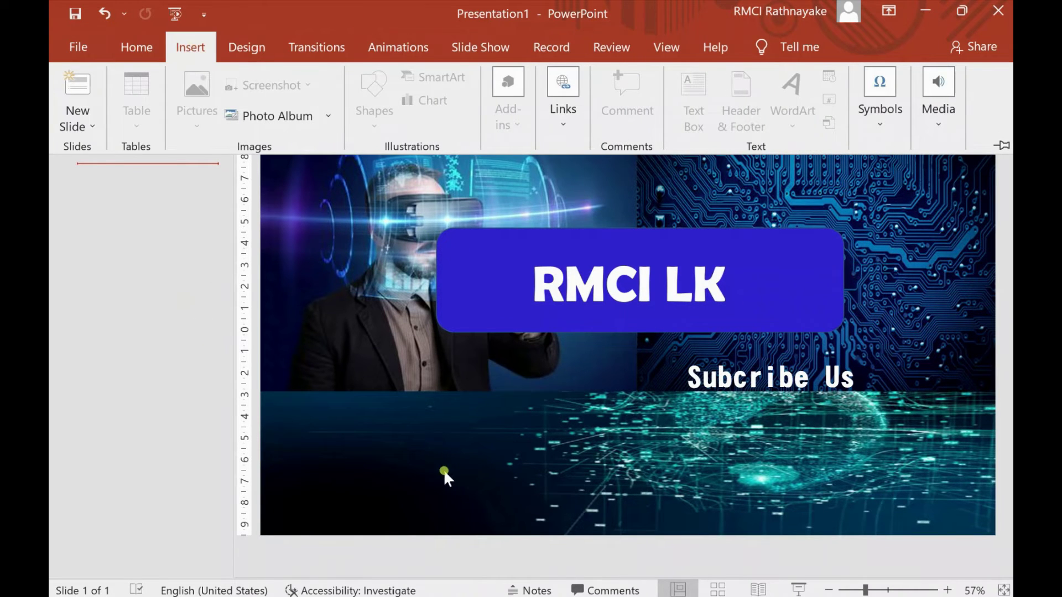
pyautogui.click(443, 469)
pyautogui.click(207, 47)
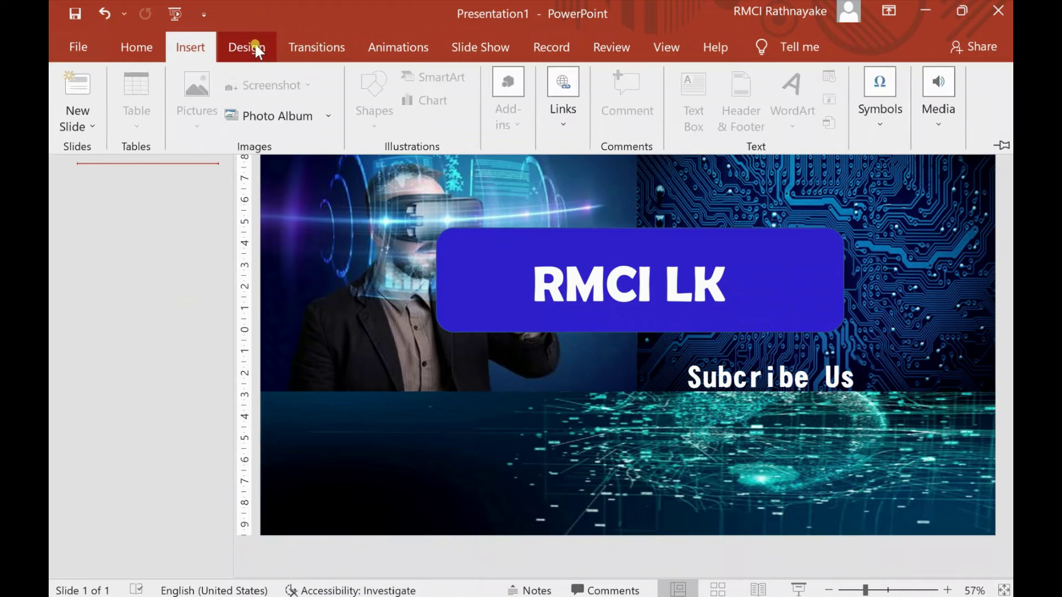
pyautogui.click(252, 46)
pyautogui.click(381, 47)
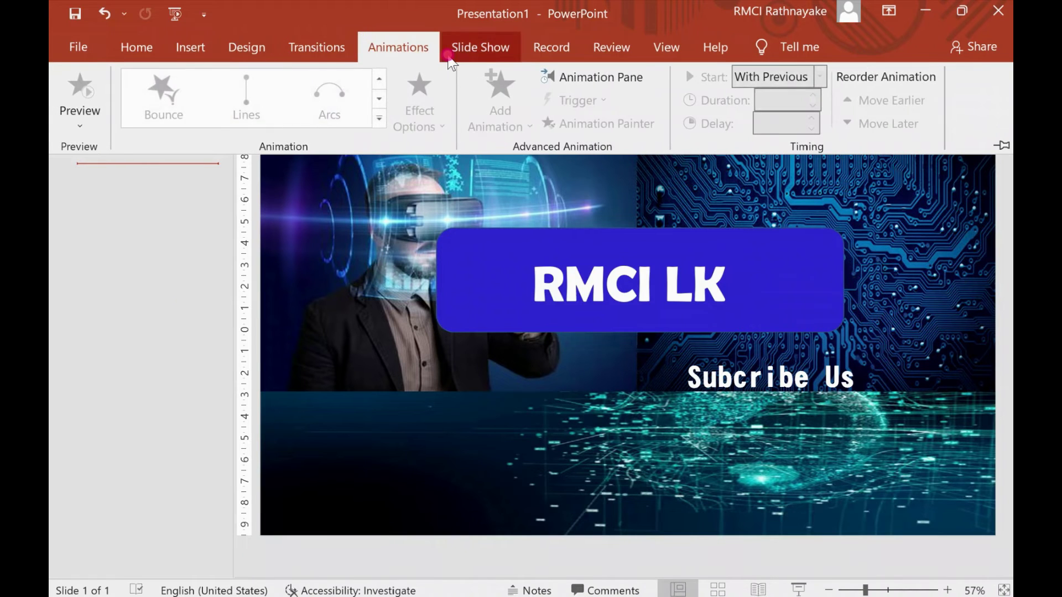
pyautogui.click(470, 48)
pyautogui.click(412, 49)
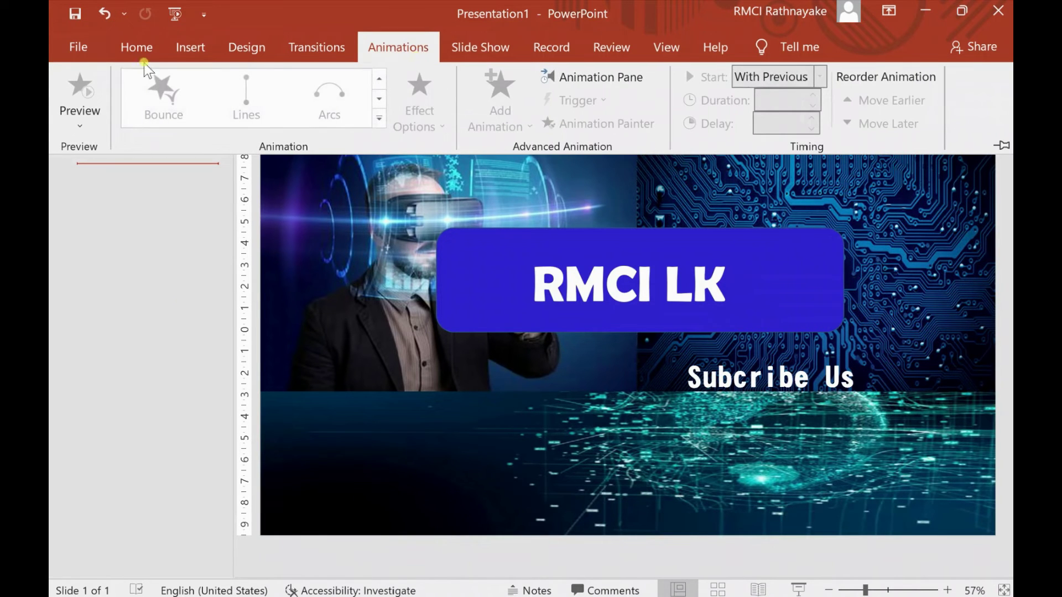
# Select the RMCI LK banner, then the Subcribe Us text box, showing its font tools
pyautogui.click(490, 289)
pyautogui.click(624, 284)
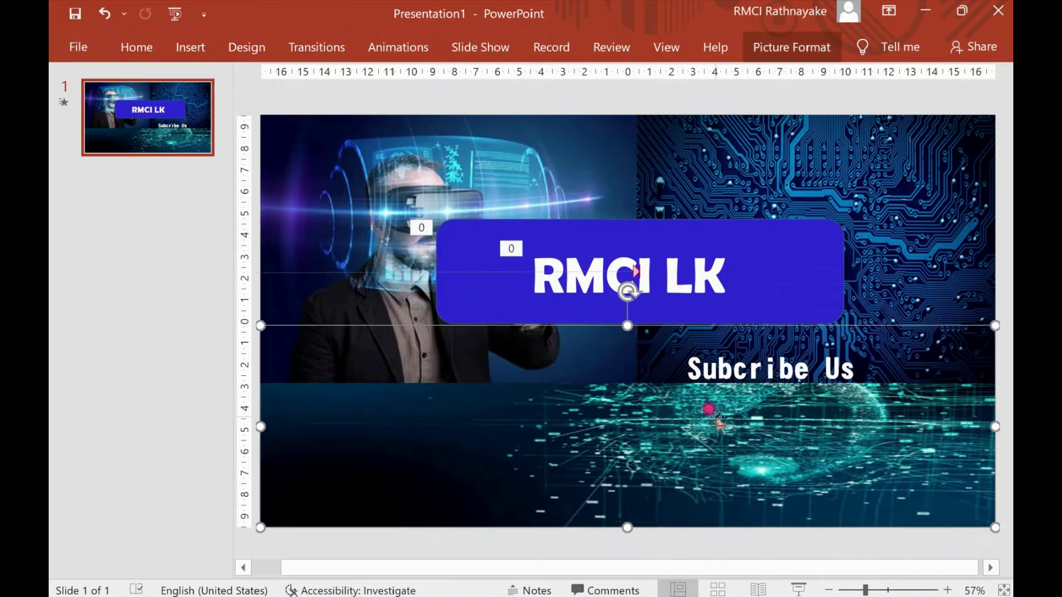
pyautogui.click(799, 362)
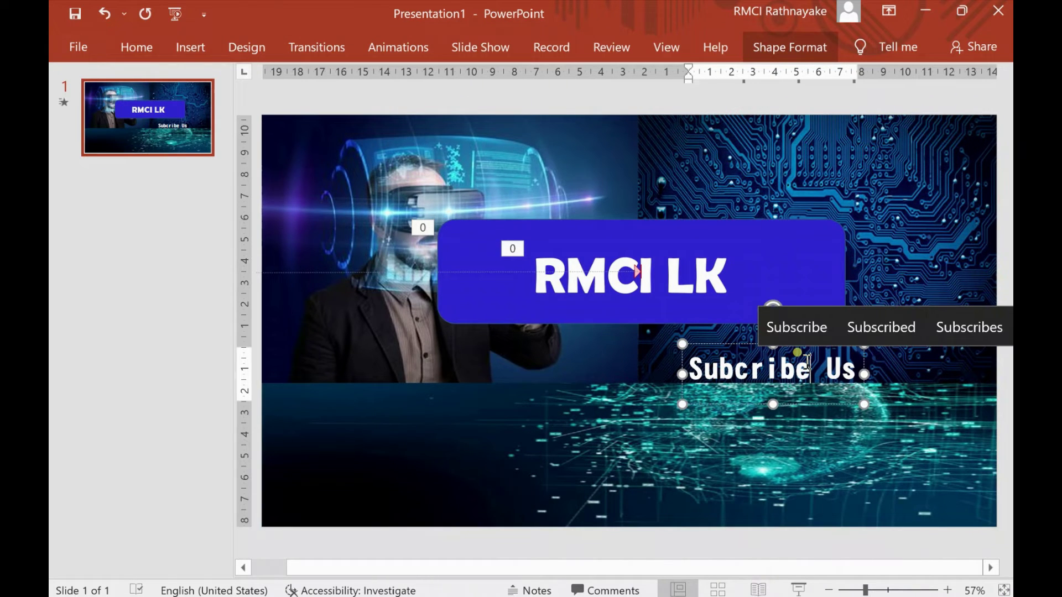
pyautogui.click(119, 55)
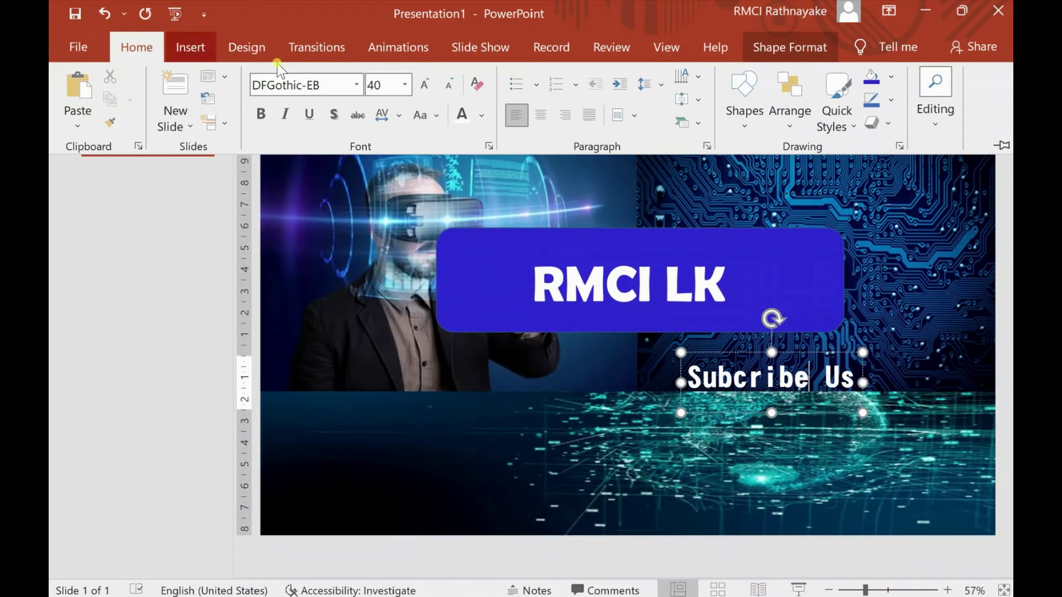
# Draw a 2.31 cm by 9.61 cm rectangle under the RMCI LK banner and fill it red
pyautogui.click(744, 102)
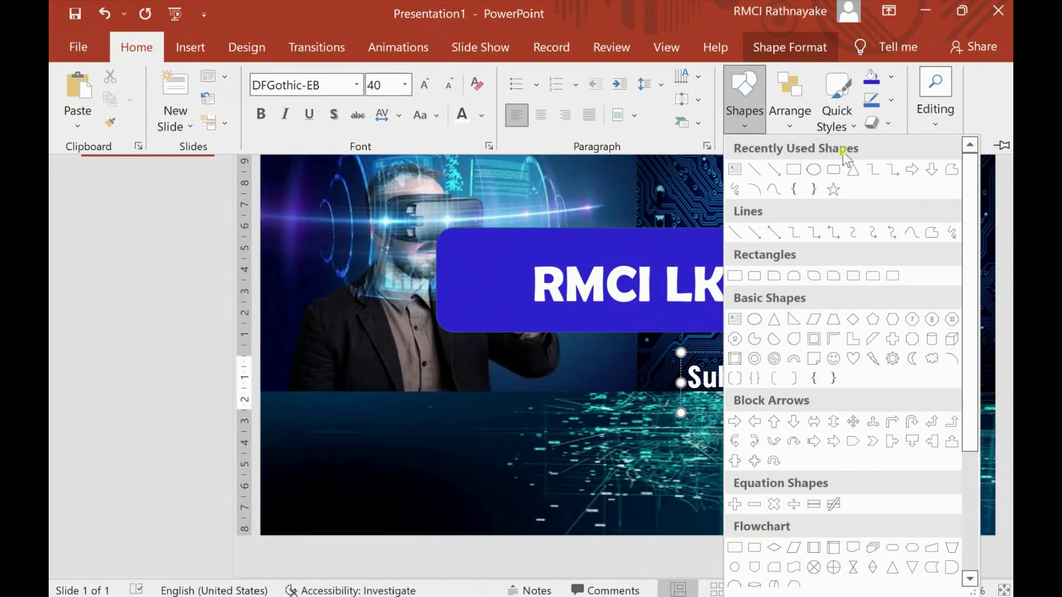
pyautogui.click(833, 169)
pyautogui.moveTo(469, 354); pyautogui.dragTo(678, 404)
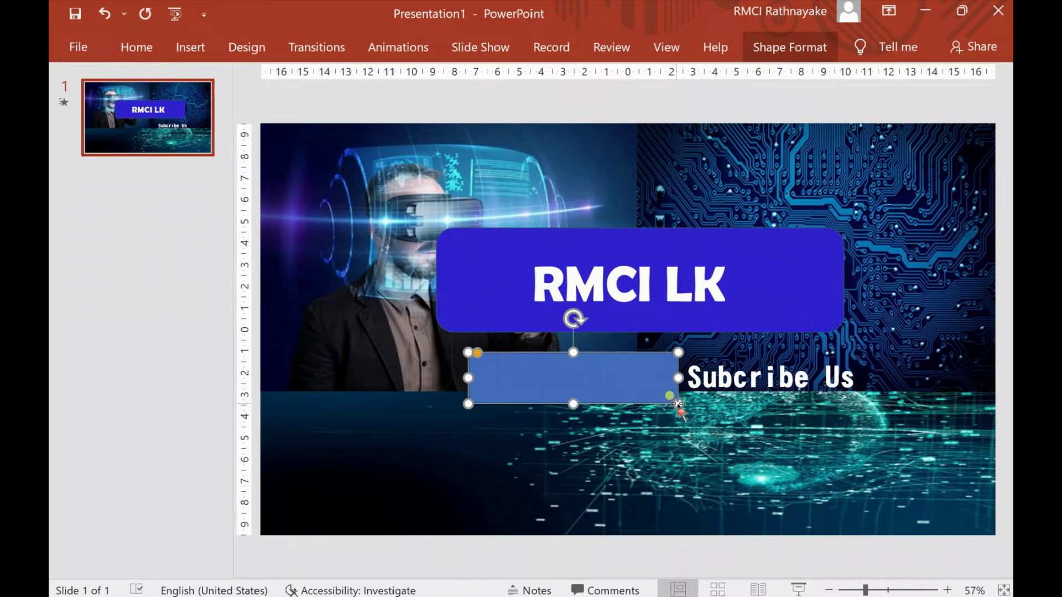
pyautogui.click(796, 48)
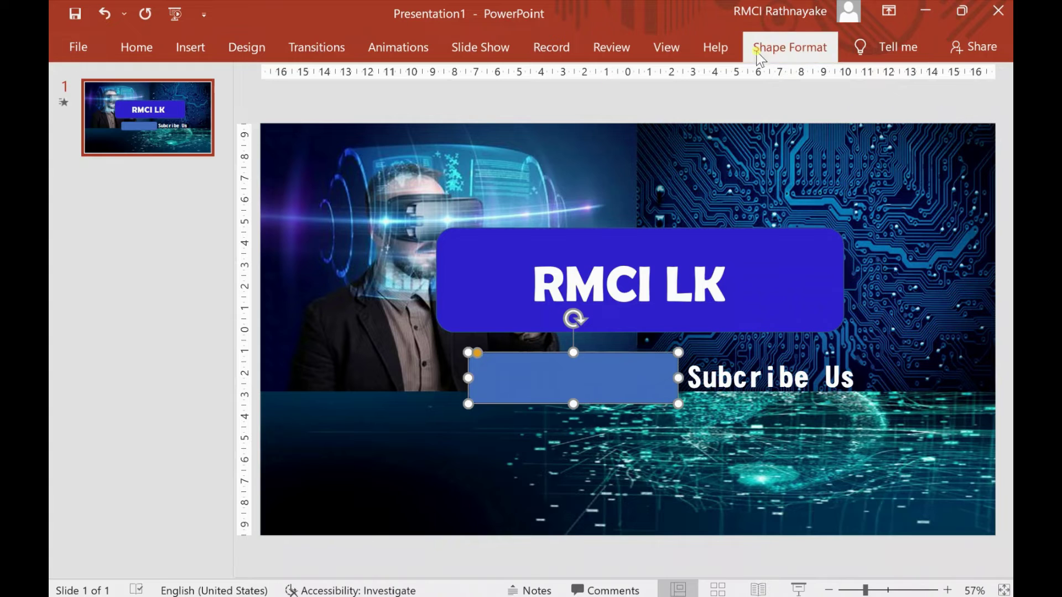
pyautogui.click(476, 76)
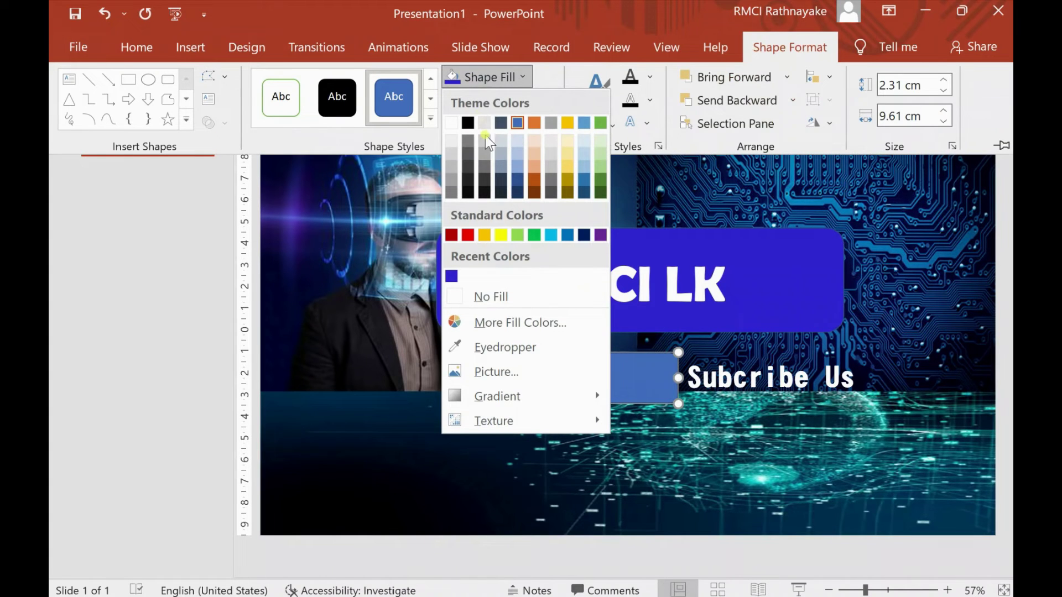
pyautogui.click(468, 235)
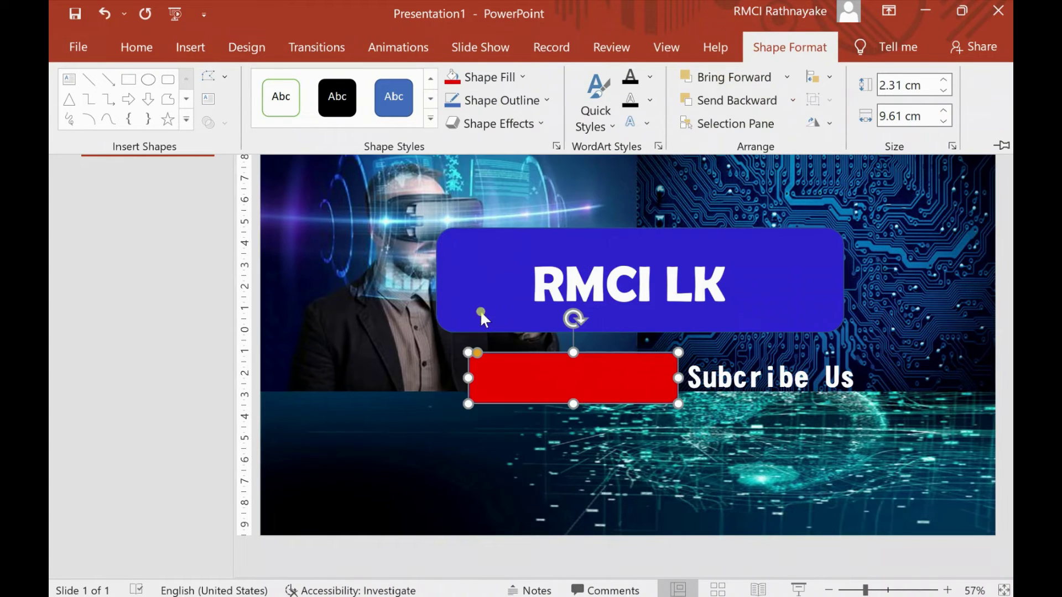
pyautogui.click(376, 42)
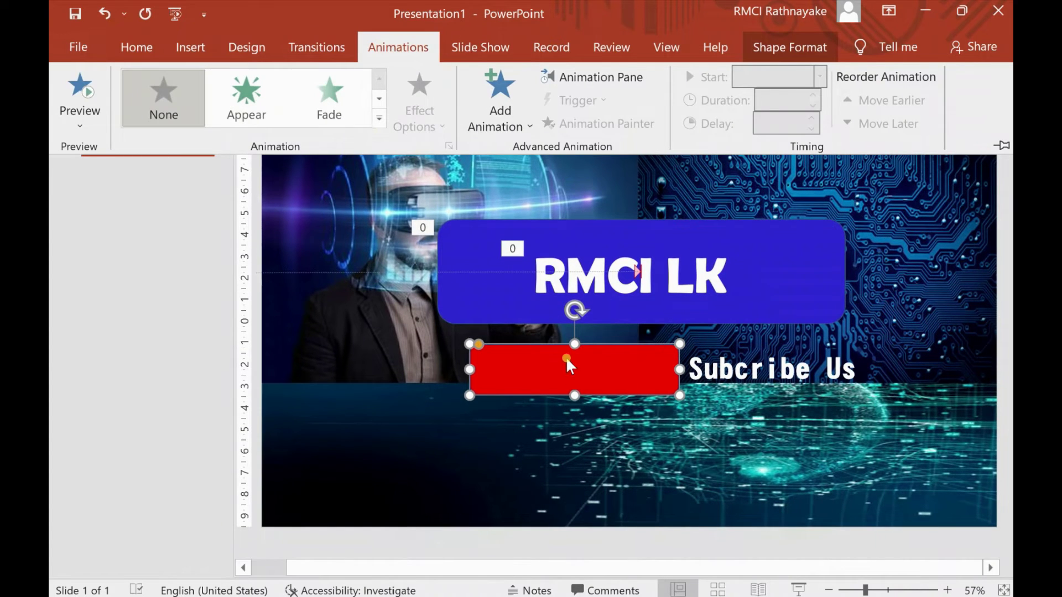
# Move the red rectangle onto the Subcribe Us text, send it backward, and nudge it into place
pyautogui.click(566, 357)
pyautogui.moveTo(652, 360); pyautogui.dragTo(825, 363)
pyautogui.rightClick(825, 363)
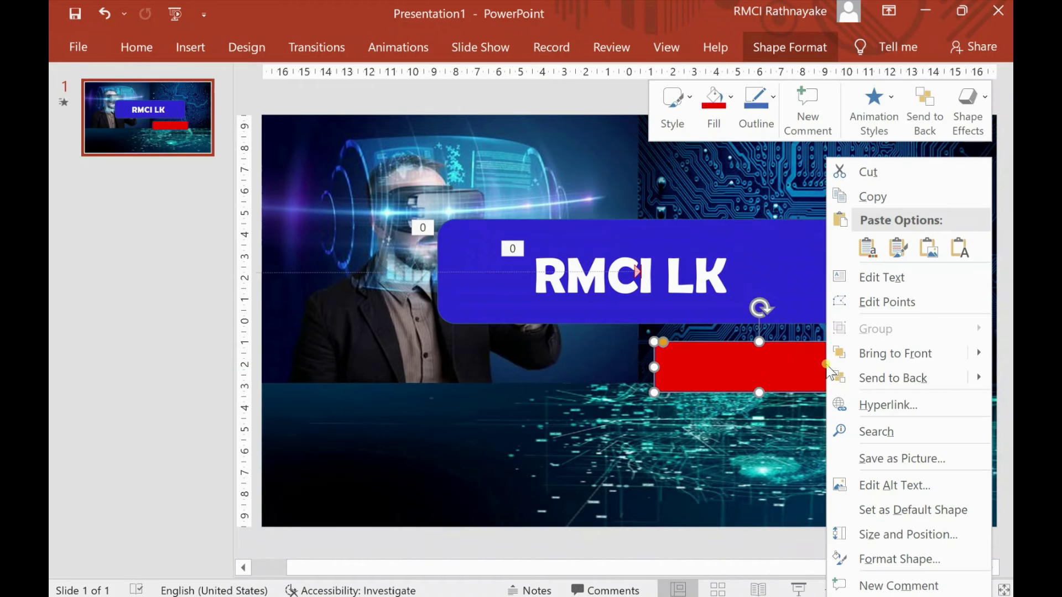
pyautogui.moveTo(892, 379)
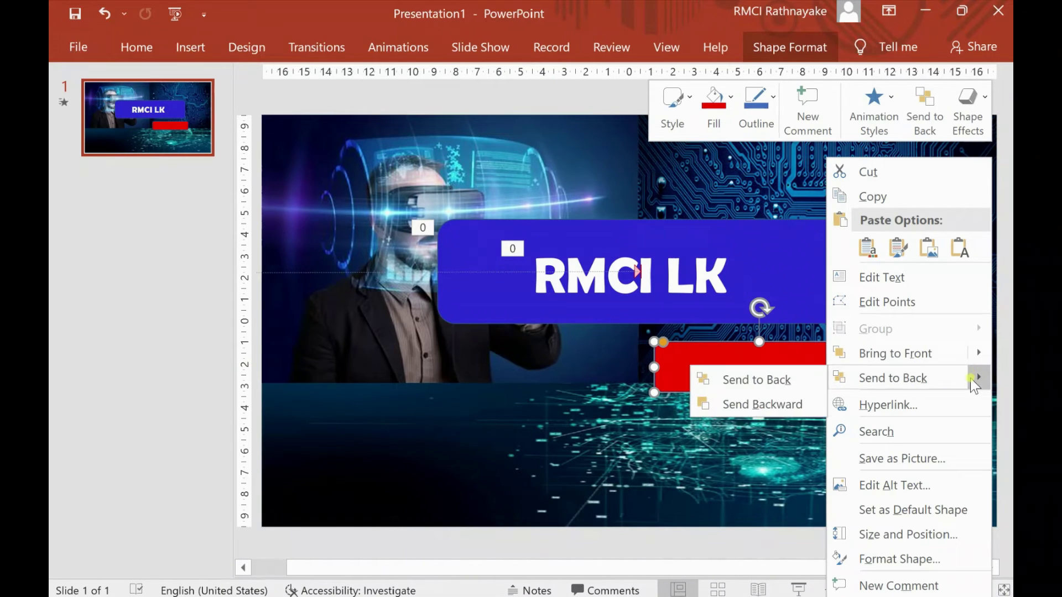
pyautogui.click(795, 403)
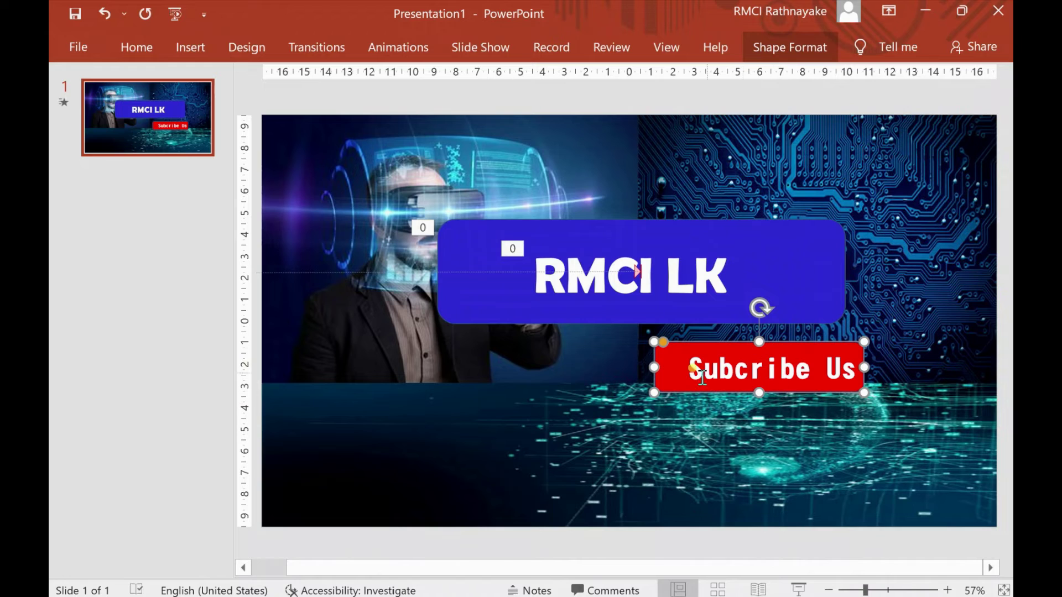
pyautogui.moveTo(678, 376); pyautogui.dragTo(683, 370)
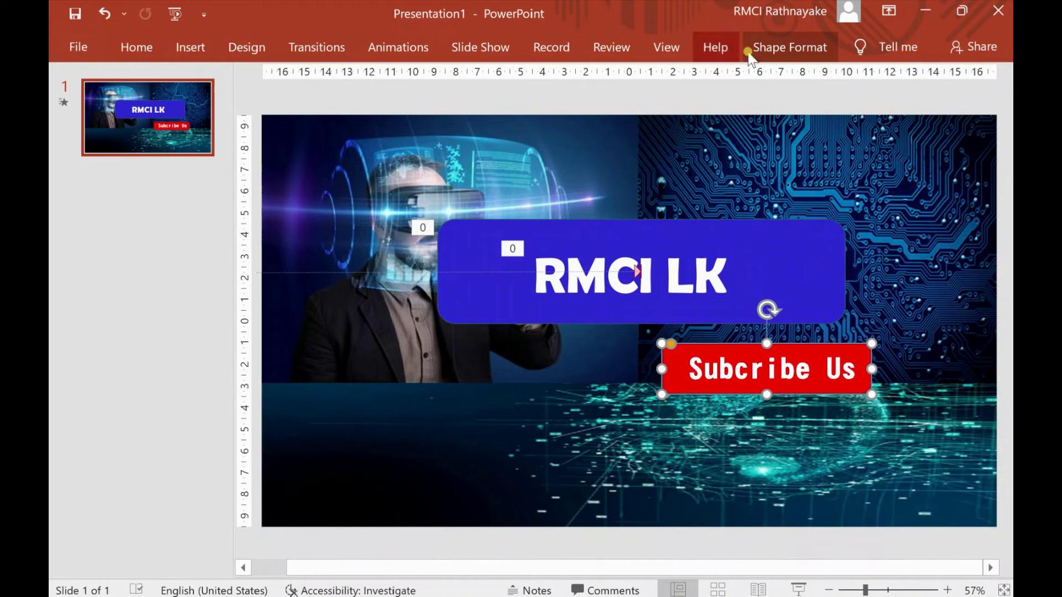
pyautogui.click(419, 49)
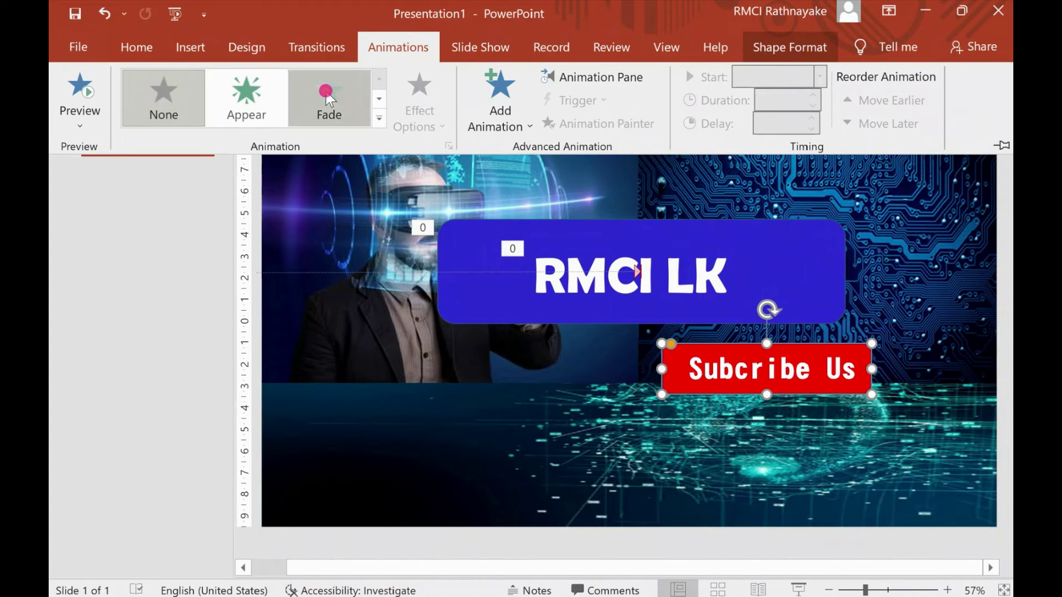
# Apply a Fade entrance to the red rectangle and preview it
pyautogui.click(326, 103)
pyautogui.click(82, 89)
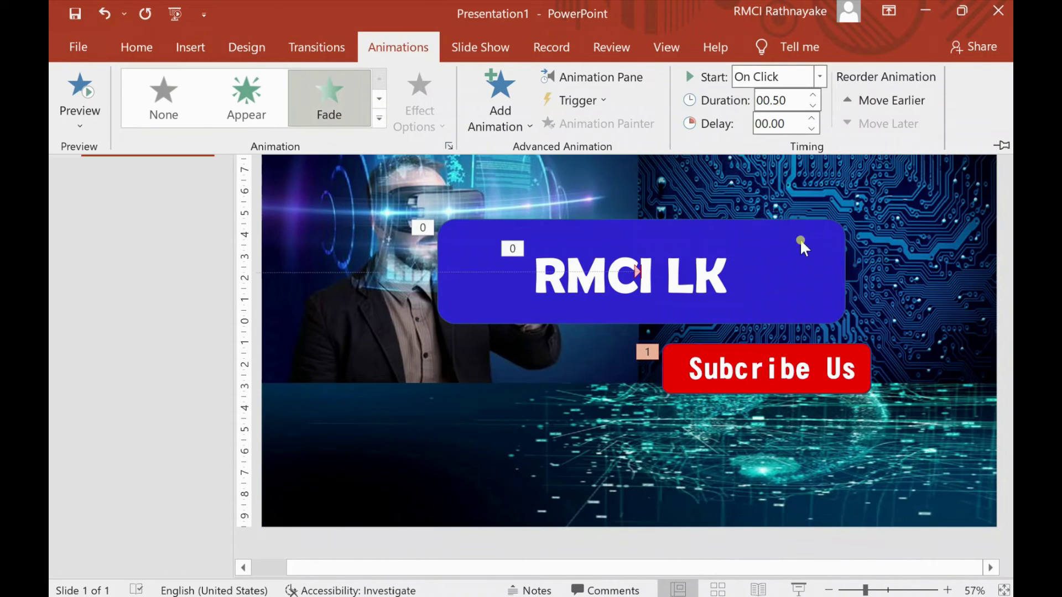
pyautogui.hotkey('ctrl', 'F1')
# Give the Subcribe Us text a Random Bars entrance and preview the animation
pyautogui.click(775, 368)
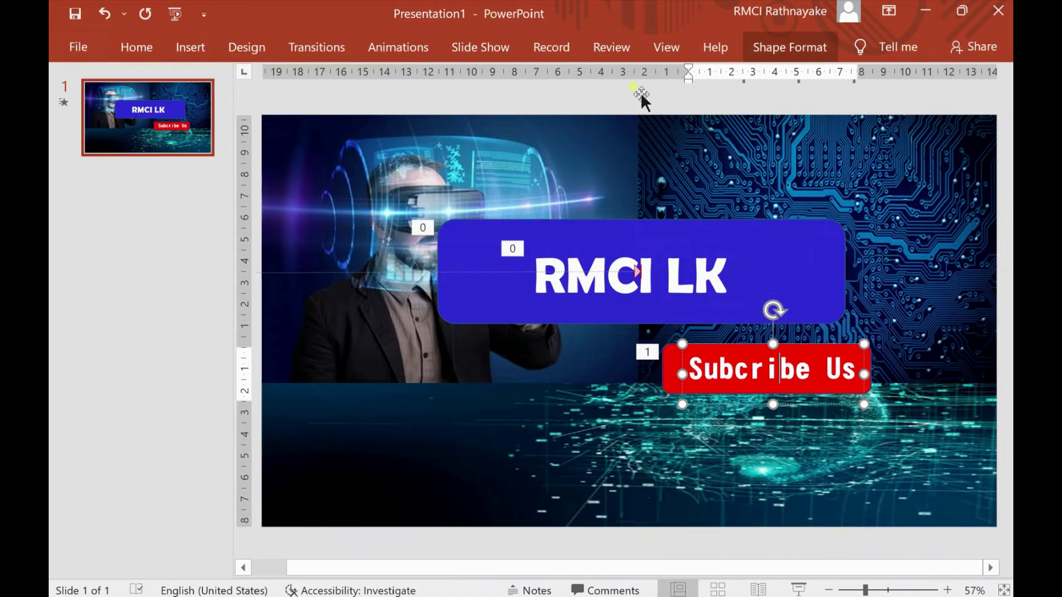
pyautogui.click(399, 49)
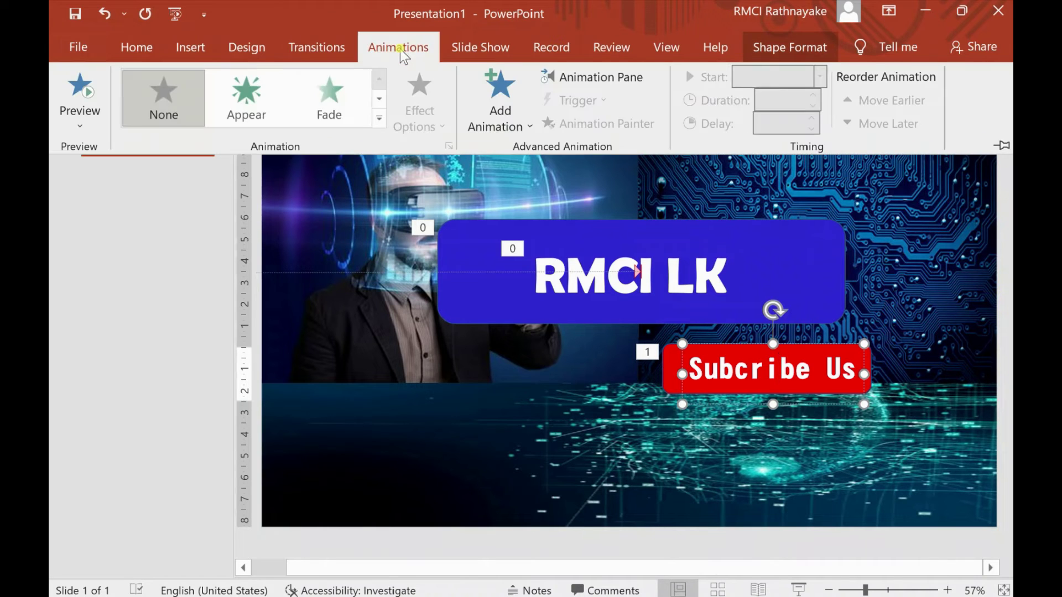
pyautogui.click(386, 119)
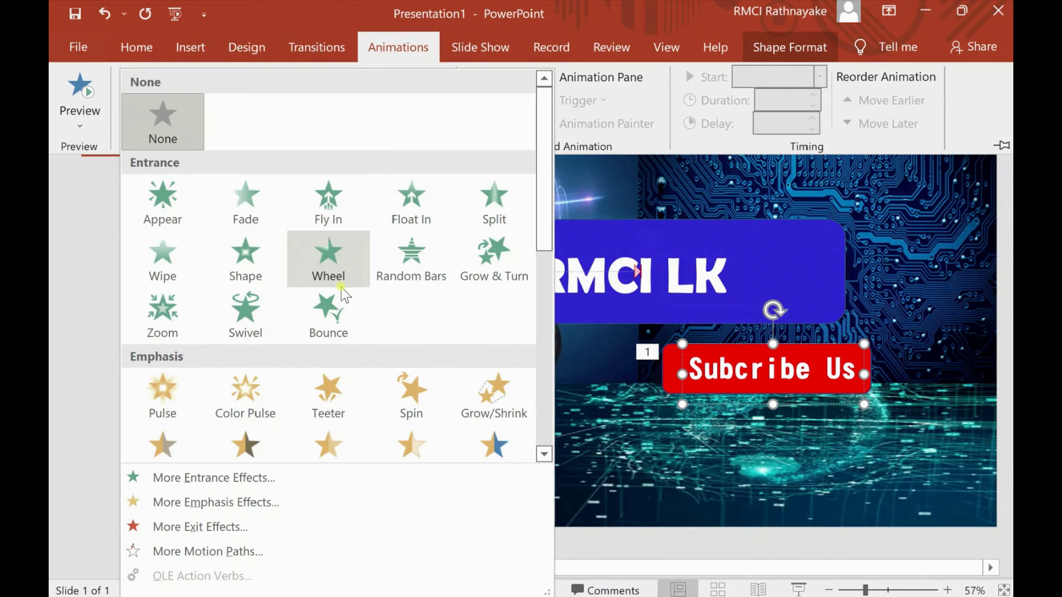
pyautogui.click(422, 253)
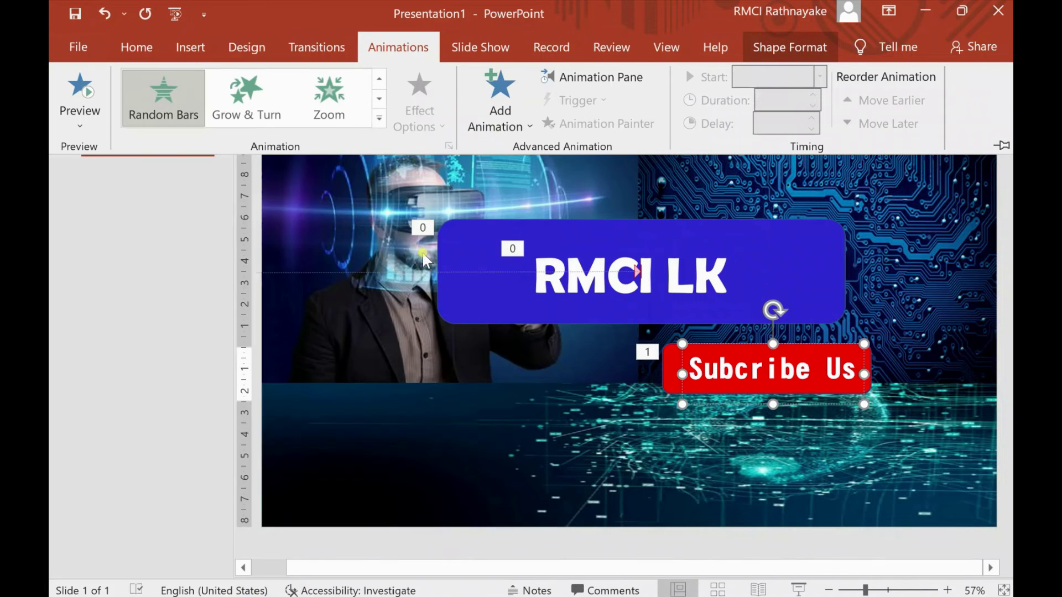
pyautogui.click(77, 87)
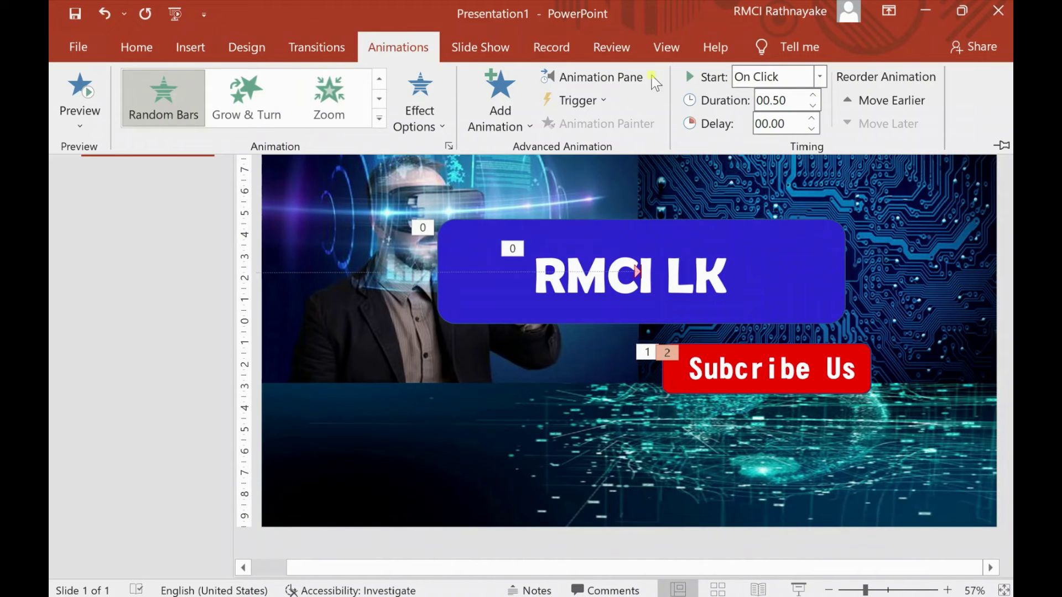
pyautogui.click(675, 55)
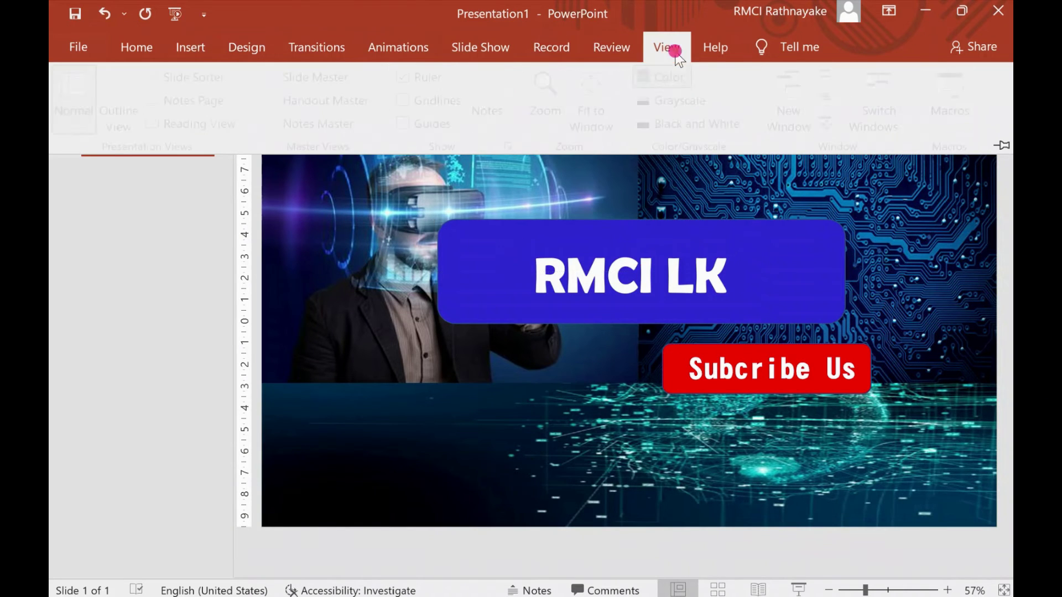
# Export the slide to video at Ultra HD (4K) quality and create the video
pyautogui.click(551, 48)
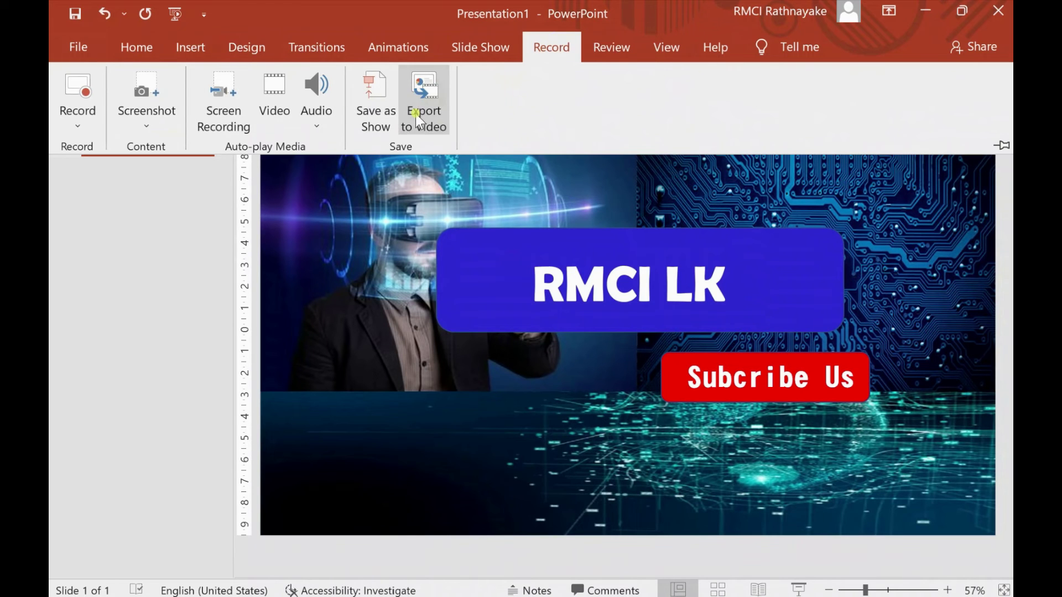
pyautogui.click(437, 100)
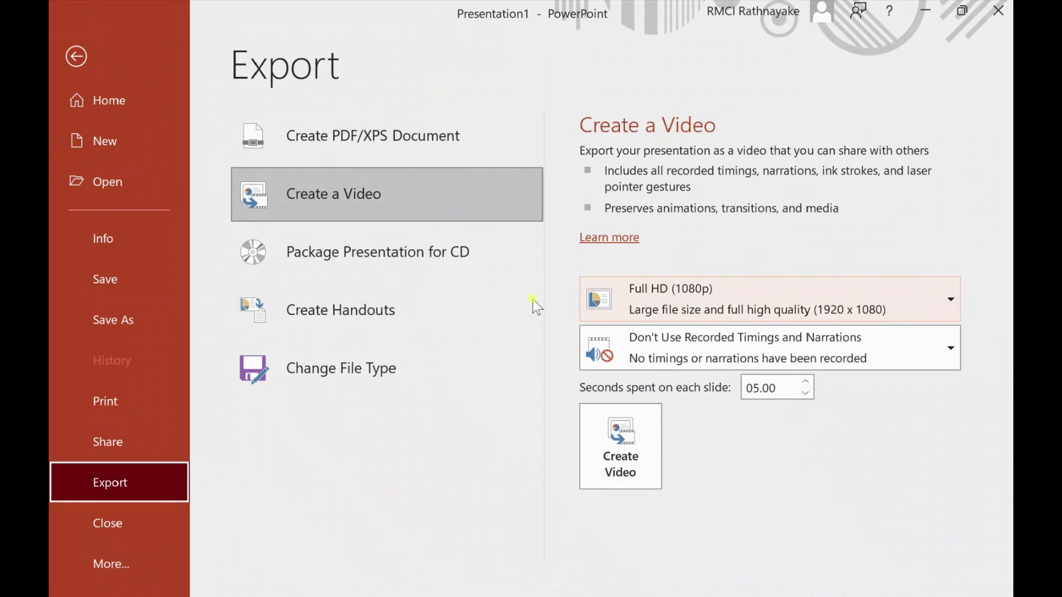
pyautogui.click(668, 307)
pyautogui.click(680, 345)
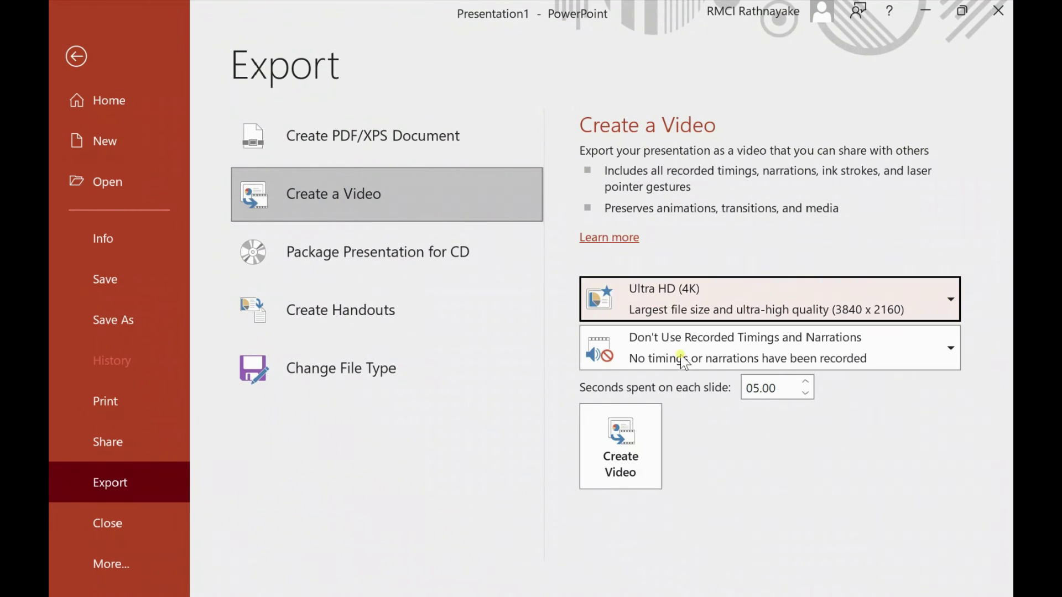
pyautogui.click(619, 431)
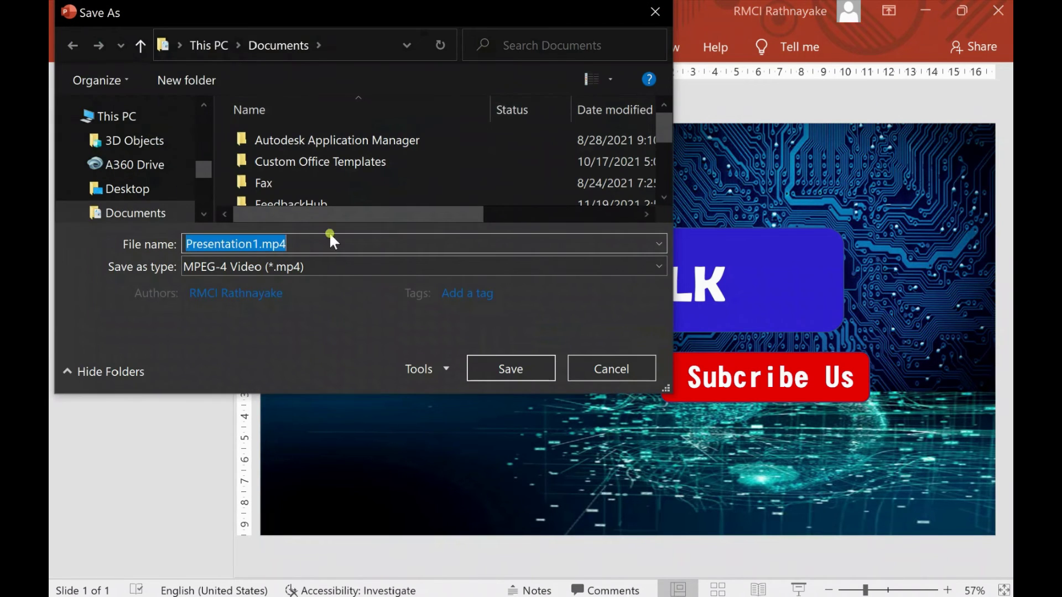
# Save the 4K video as LK.mp4 in the Pro folder on the Desktop
pyautogui.click(139, 191)
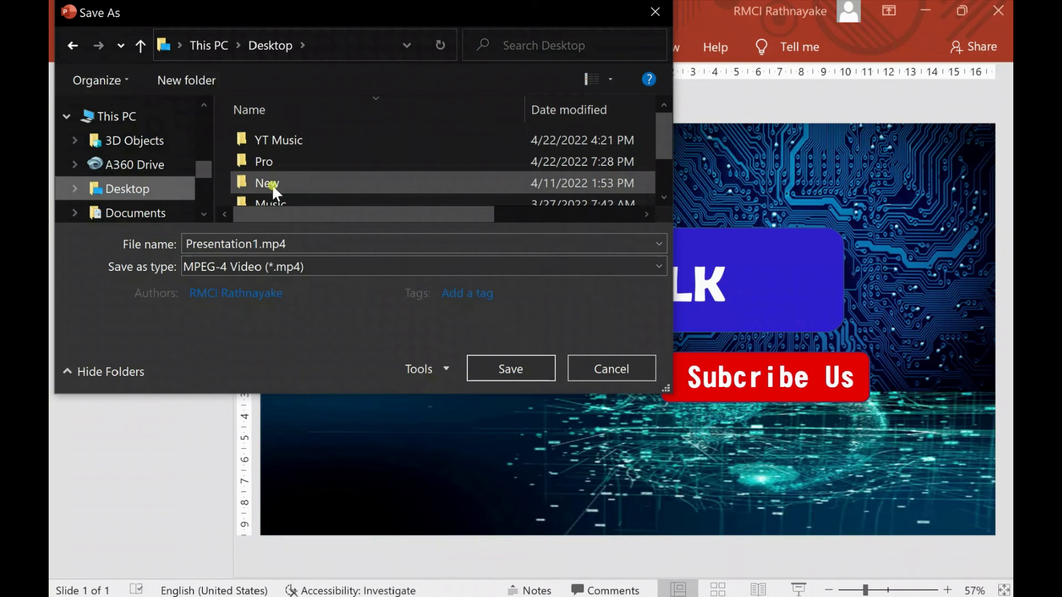
pyautogui.click(472, 164)
pyautogui.doubleClick(473, 165)
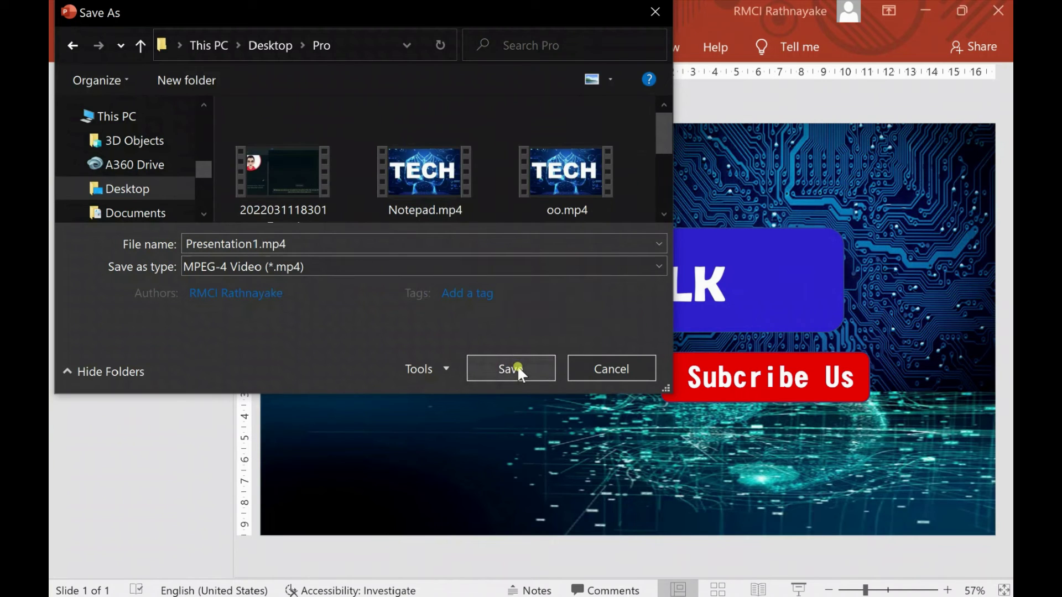
pyautogui.doubleClick(415, 242)
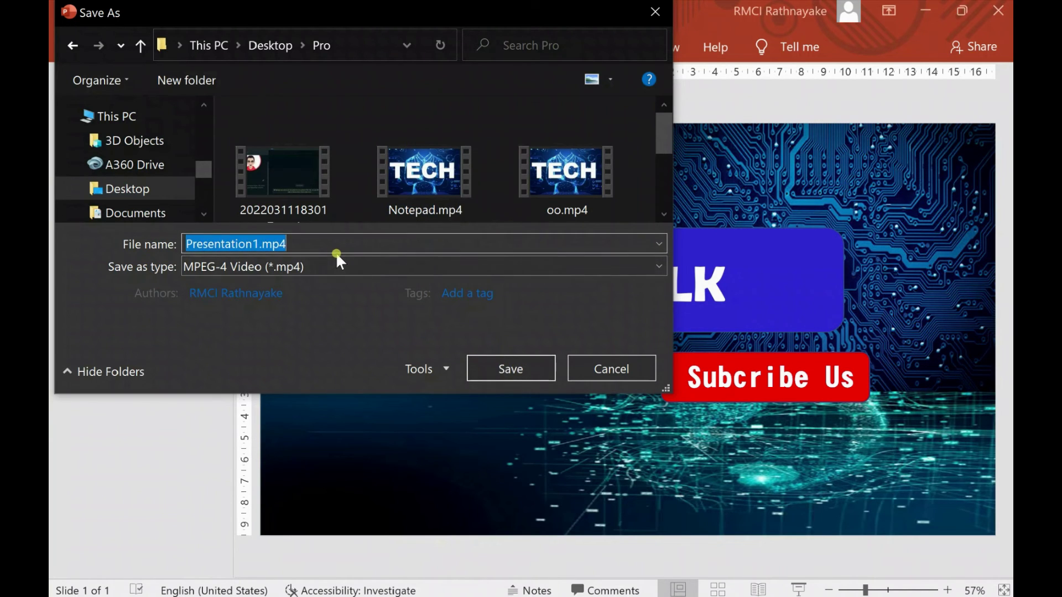
pyautogui.click(256, 244)
pyautogui.press('BackSpace')
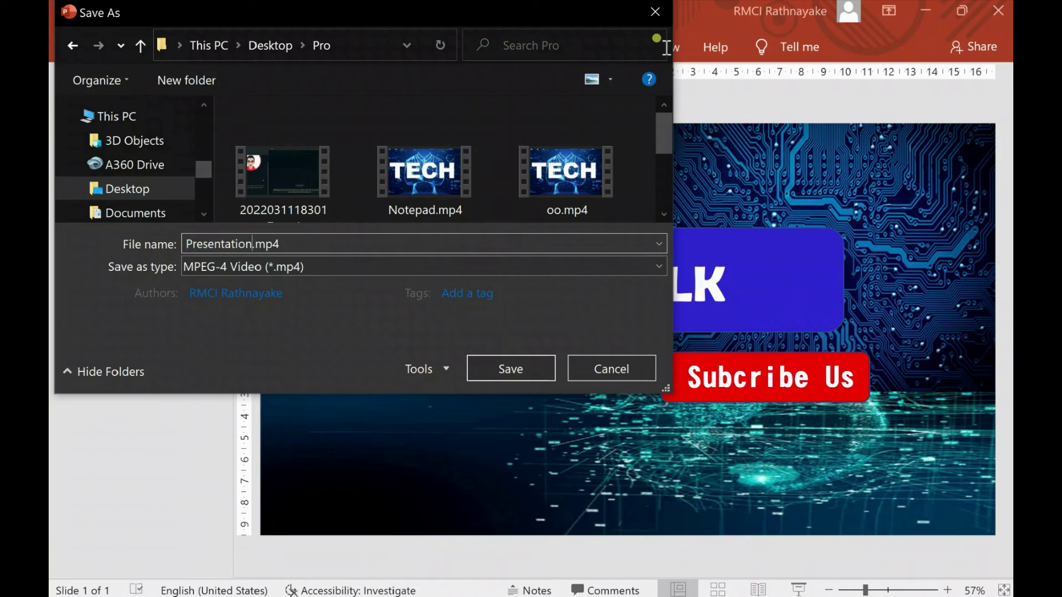
pyautogui.press('BackSpace')
pyautogui.press('BackSpace')
pyautogui.press('BackSpace')
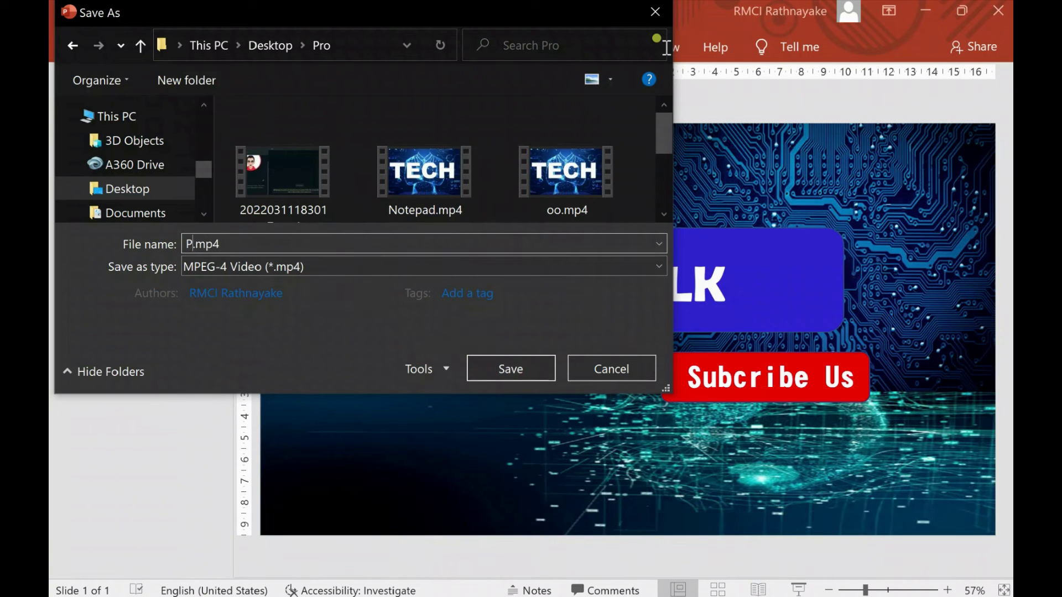
pyautogui.write('LK')
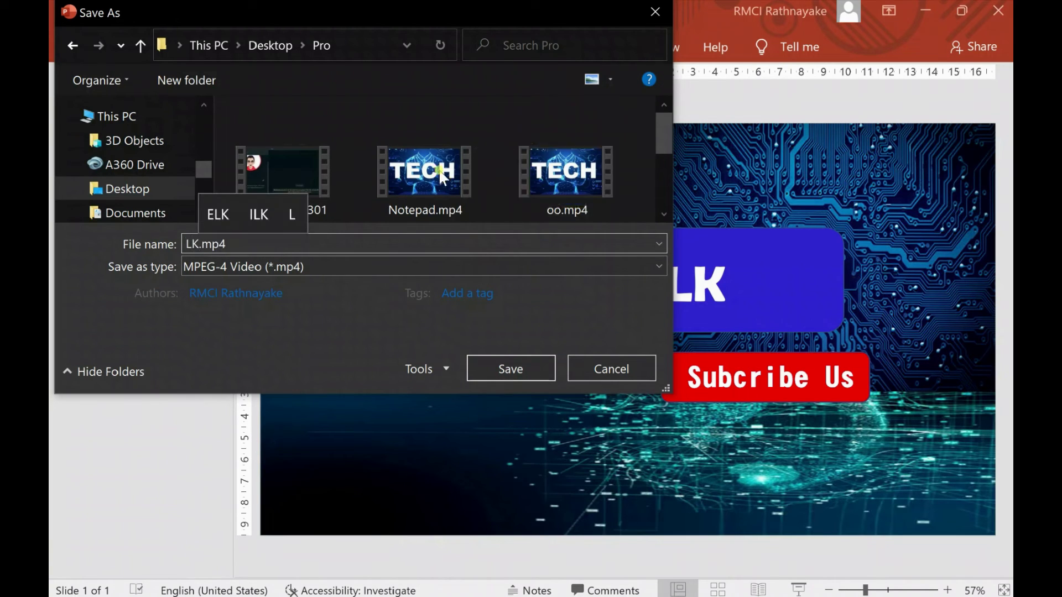
pyautogui.click(511, 367)
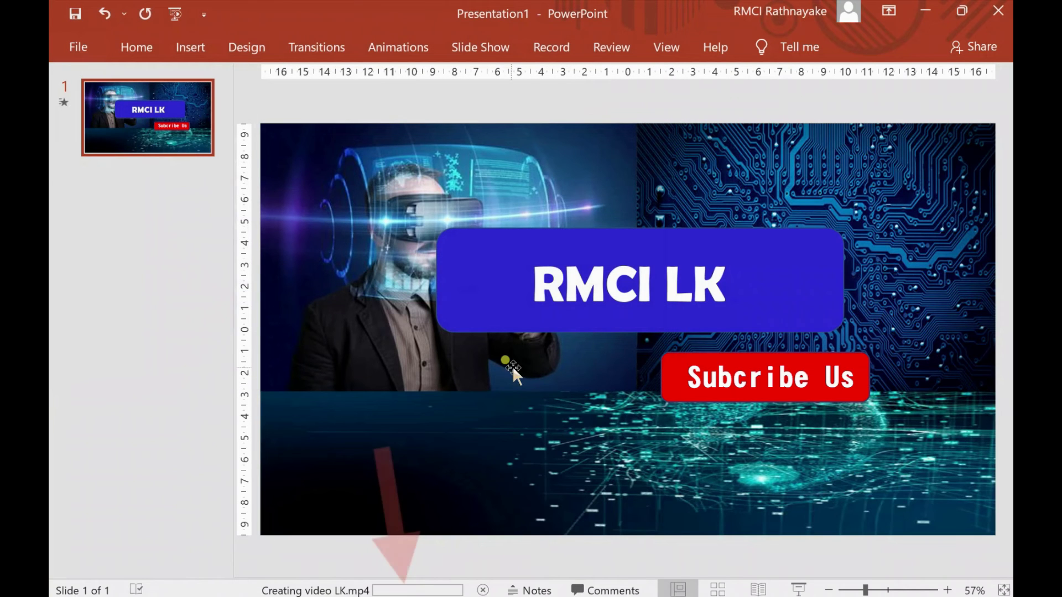